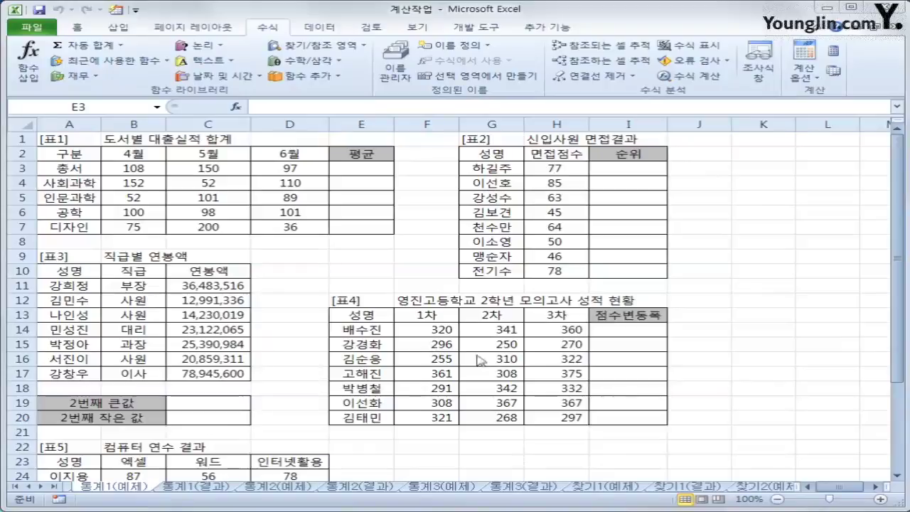
left_click(365, 168)
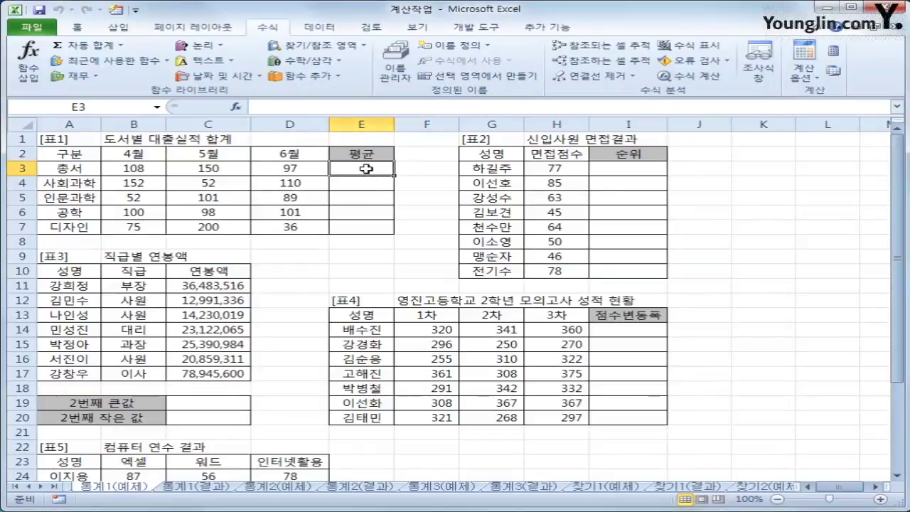
left_click_drag(143, 153, 139, 227)
left_click_drag(208, 154, 214, 235)
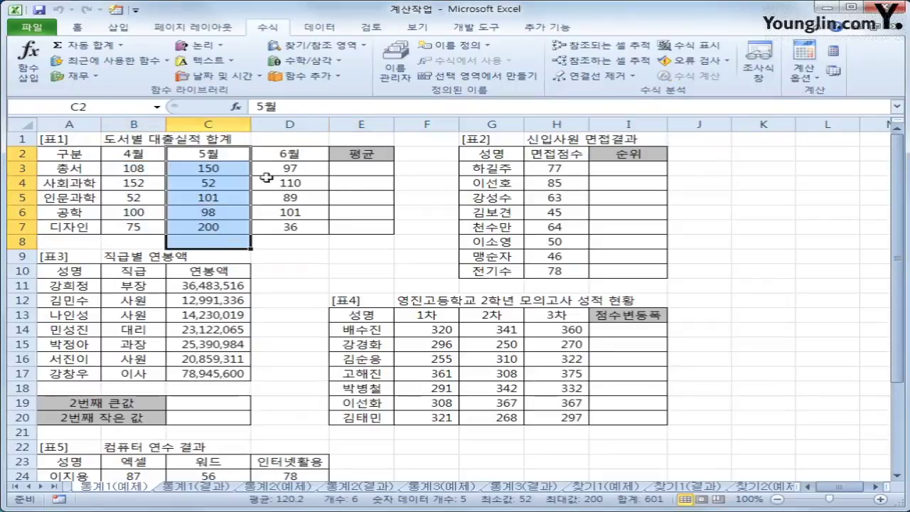
left_click_drag(279, 154, 288, 228)
- Calculate the average of B3:D3 in E3 with the AVERAGE function and fill the formula down to E7
left_click(352, 171)
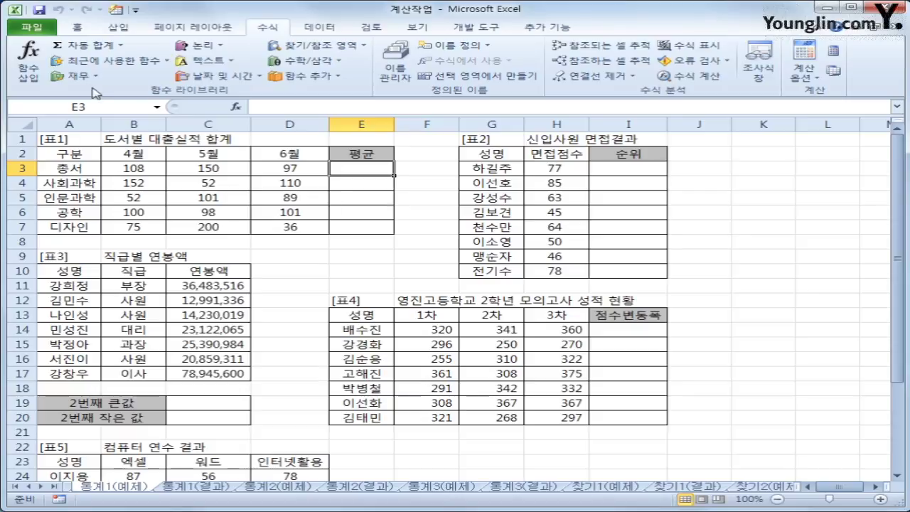
left_click(124, 46)
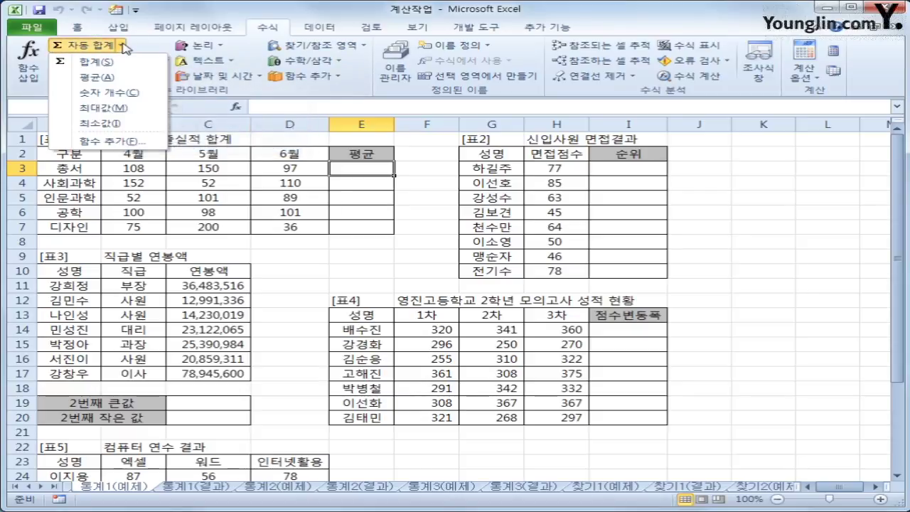
left_click(132, 84)
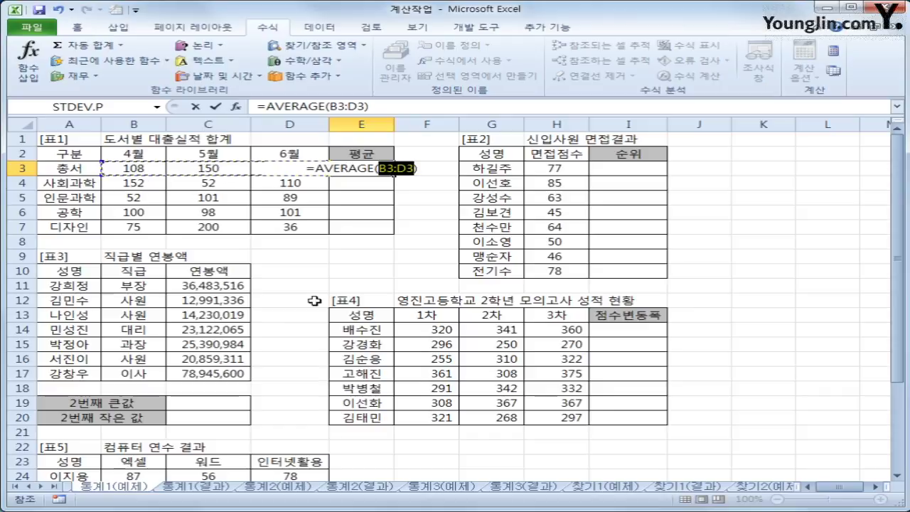
key("Return")
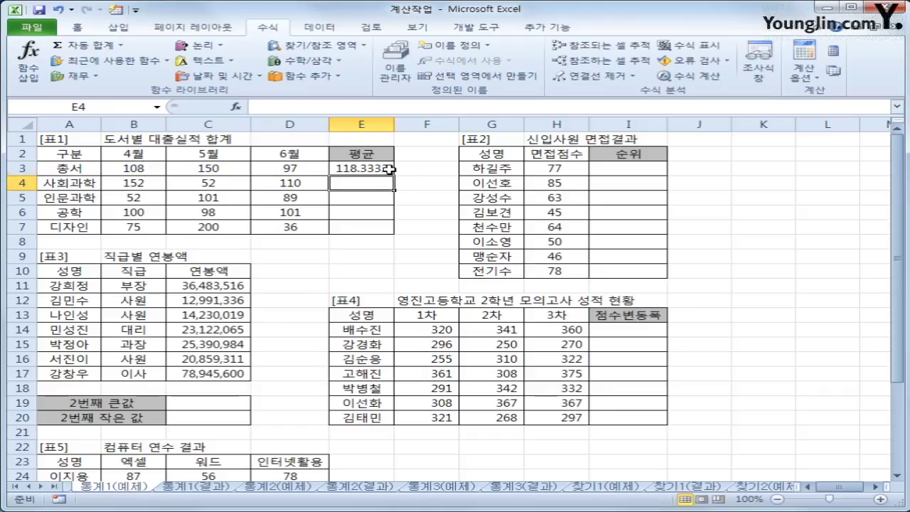
left_click(389, 168)
left_click_drag(393, 175, 384, 228)
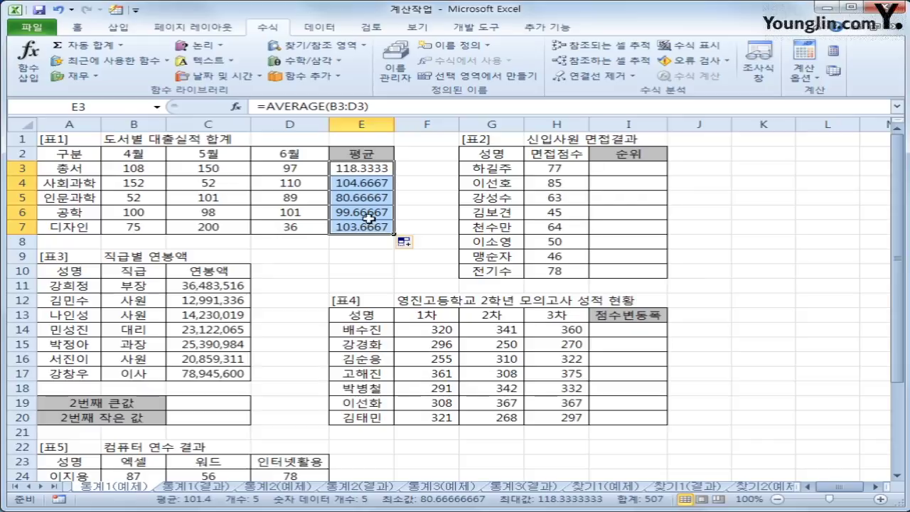
- Round the average in E3 to one decimal place with =ROUND(AVERAGE(B3:D3),1) and fill the formula down to E7
left_click(370, 170)
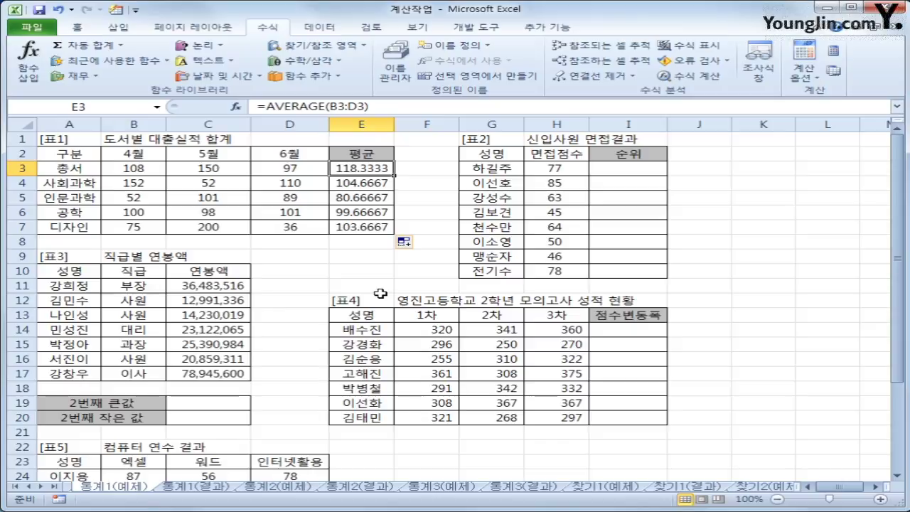
left_click(266, 107)
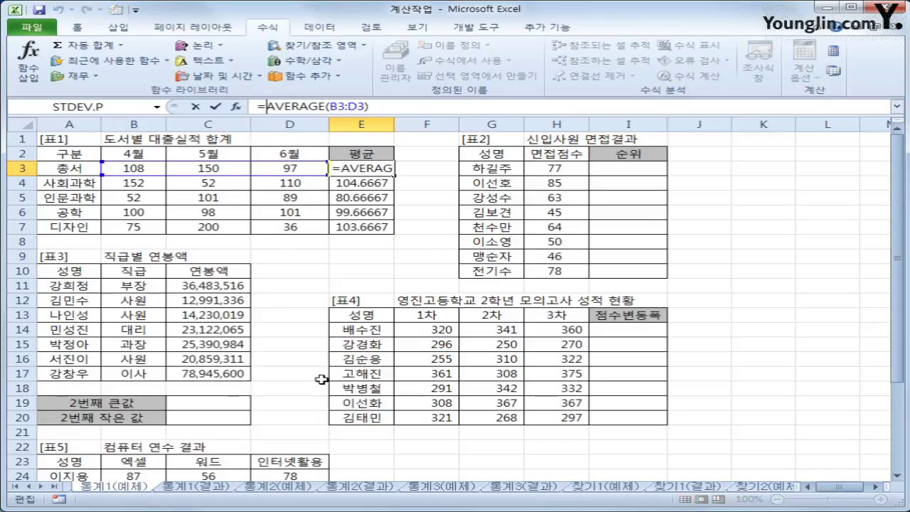
type("ㄱ")
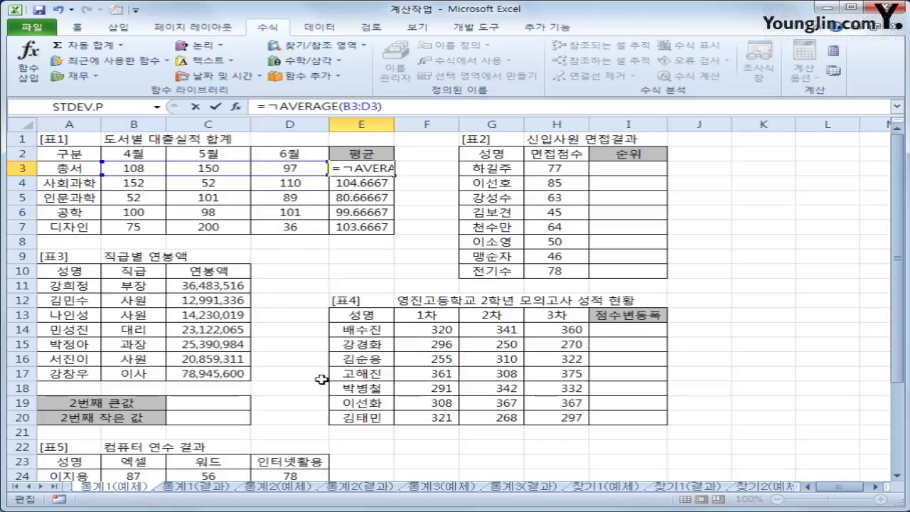
key("BackSpace")
type("round")
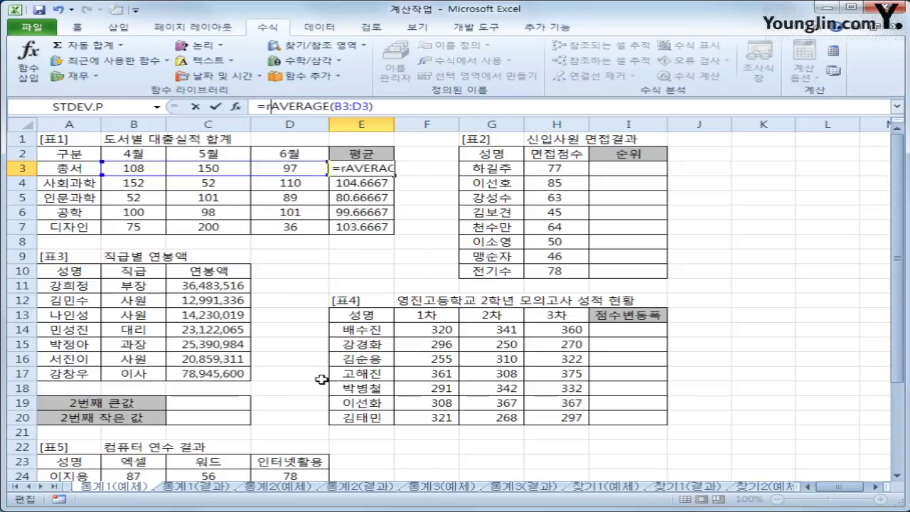
type("(")
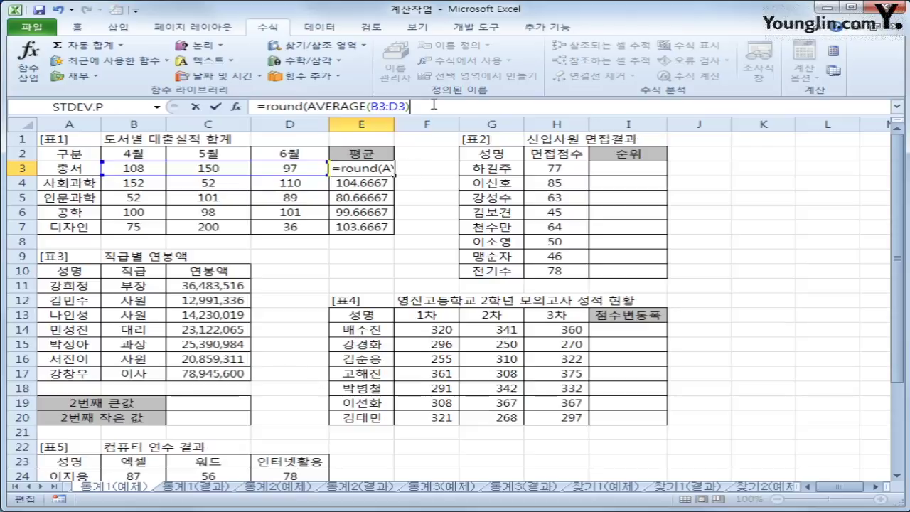
type(",")
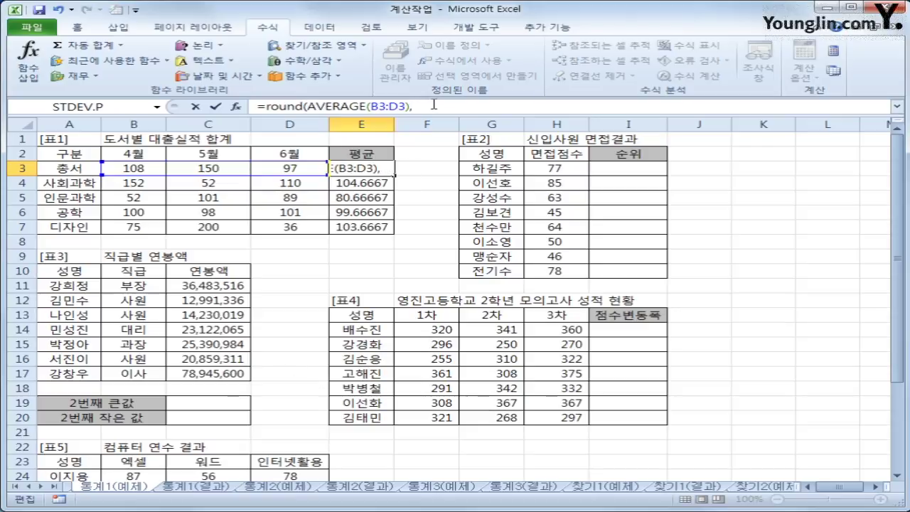
type("1")
key("Return")
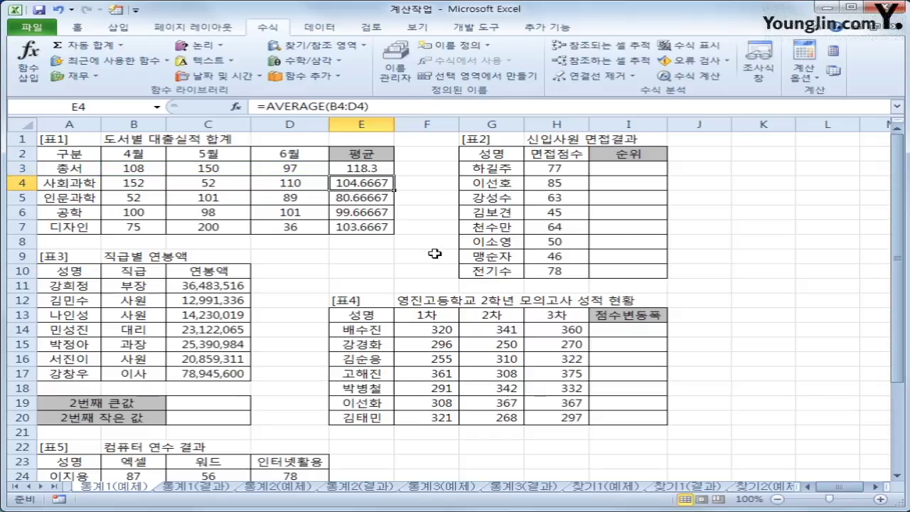
left_click(390, 173)
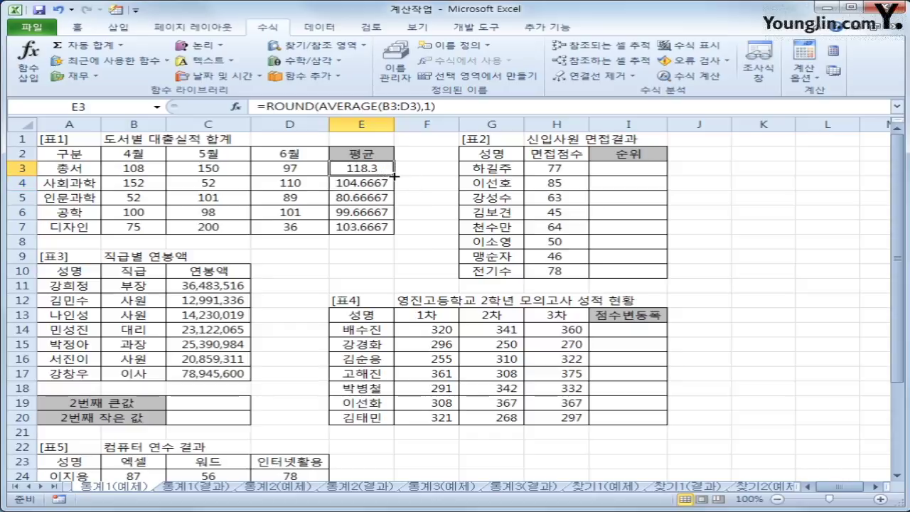
left_click_drag(392, 174, 383, 231)
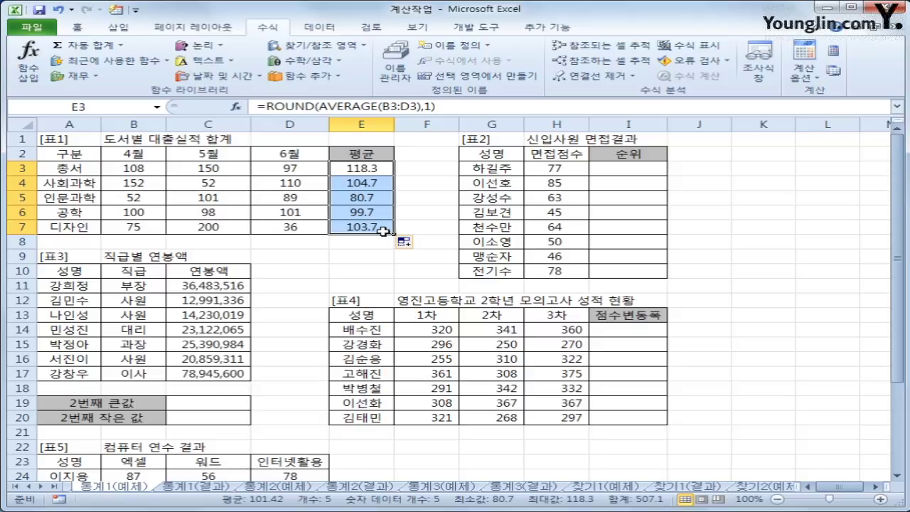
- Insert the statistical function RANK.AVG in I3 of the interview results table, with H3 as the Number argument
left_click(620, 170)
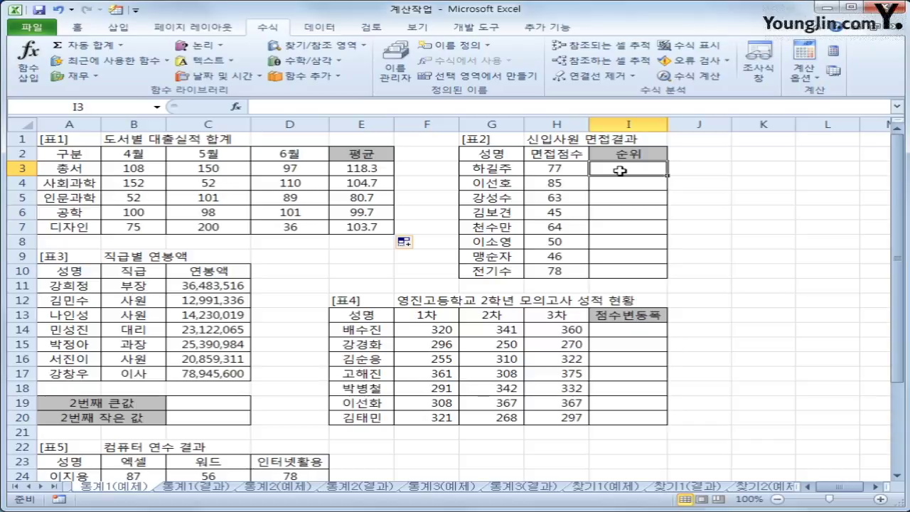
left_click_drag(563, 171, 558, 269)
left_click(623, 171)
left_click(302, 77)
mouse_move(313, 92)
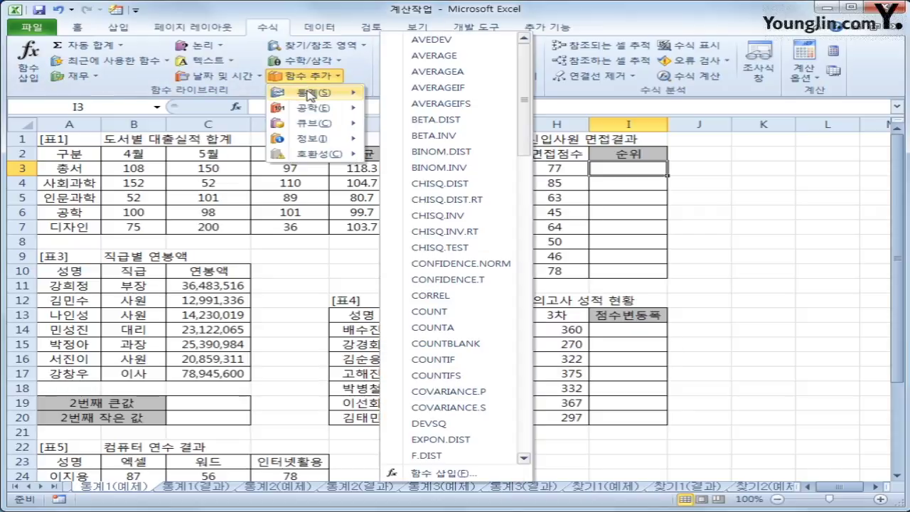
left_click_drag(523, 114, 517, 321)
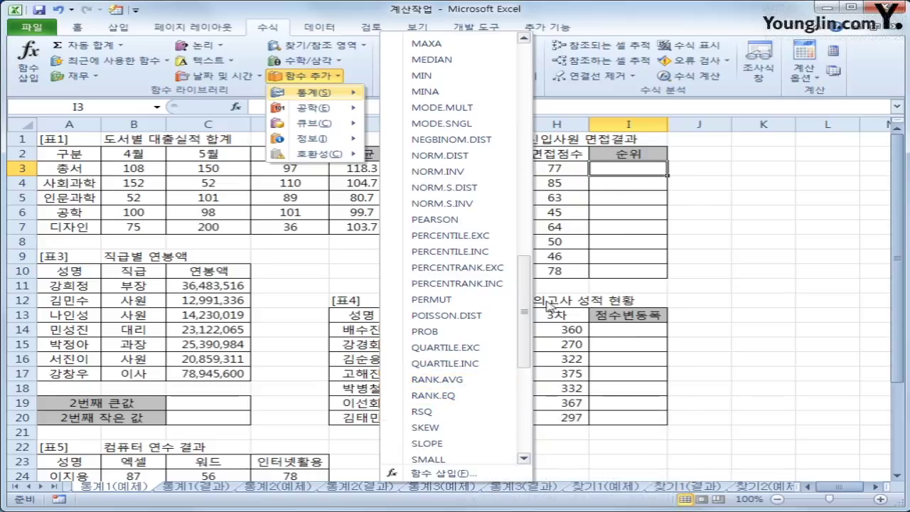
left_click(437, 380)
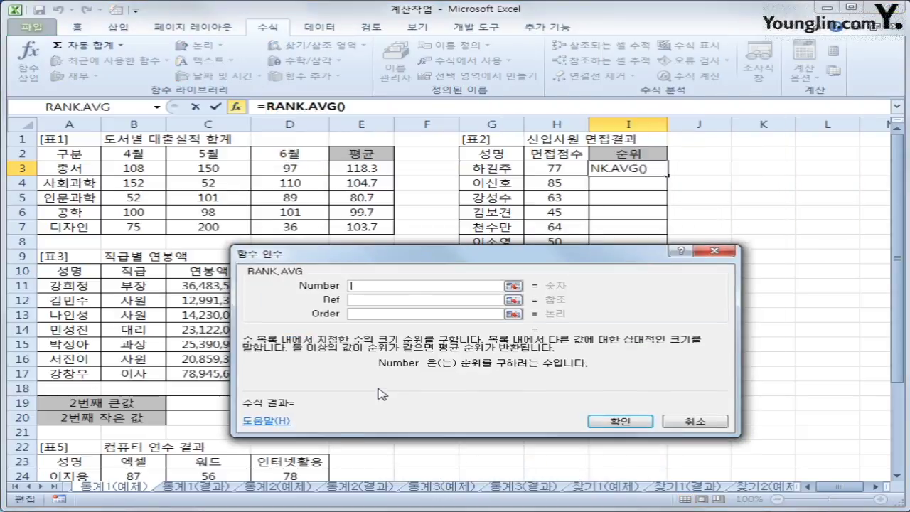
left_click_drag(381, 393, 442, 436)
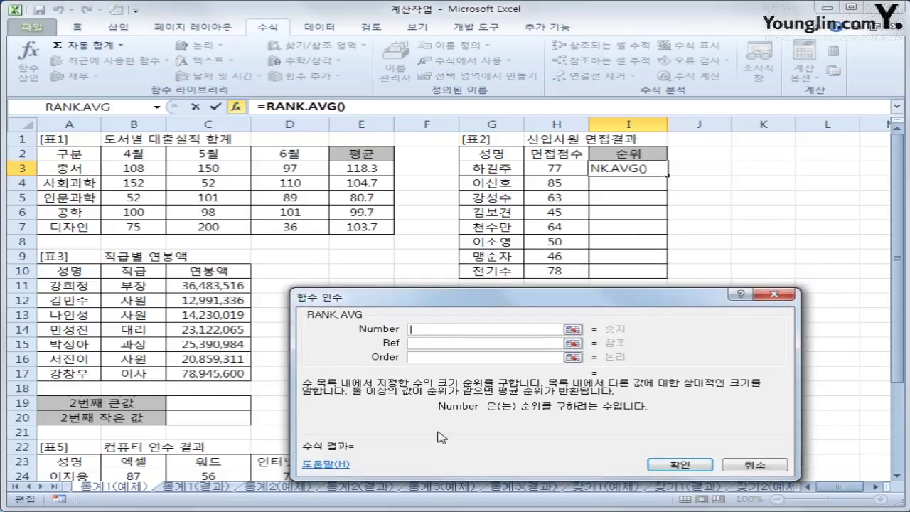
left_click(559, 173)
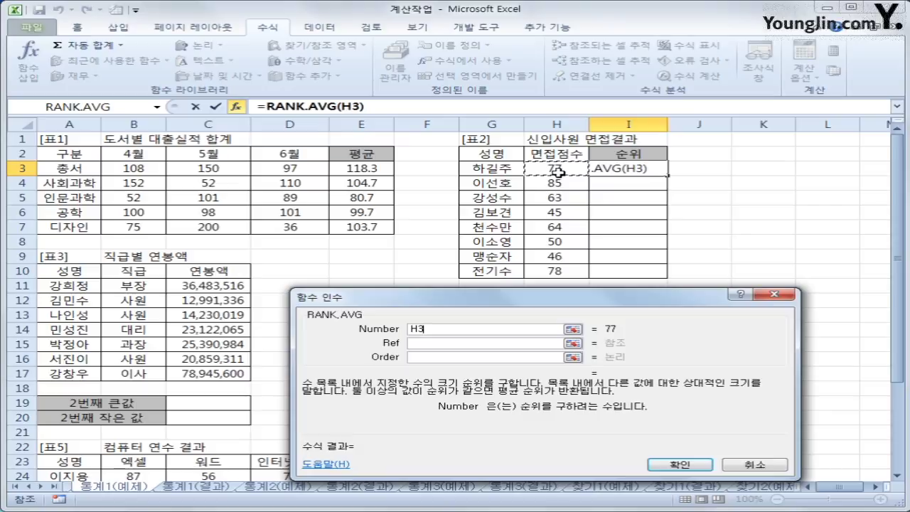
- Enter H3:H10 as the RANK.AVG Ref argument, try to make the reference absolute, and clear the argument
left_click(461, 342)
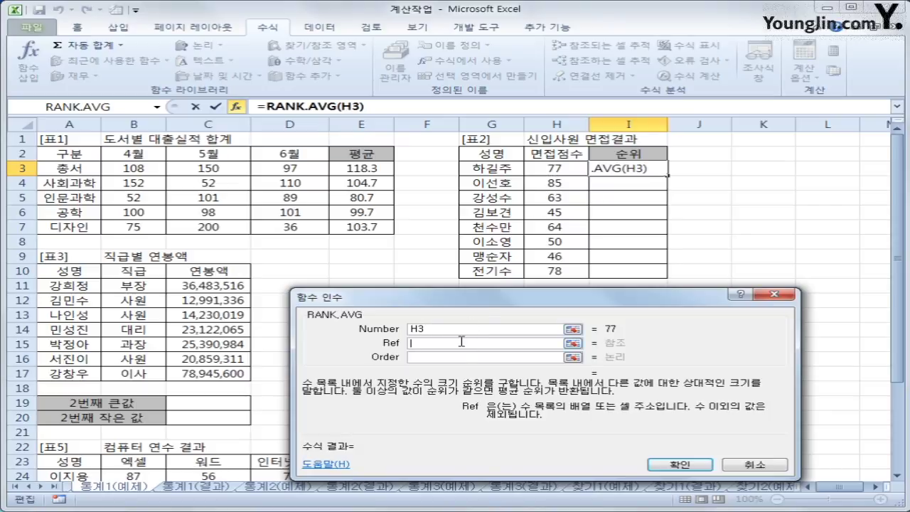
left_click_drag(555, 169, 552, 268)
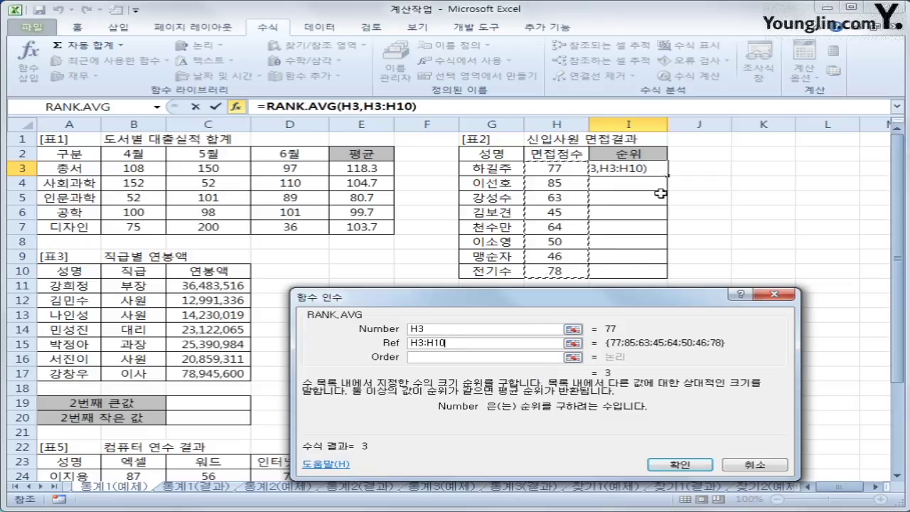
left_click(434, 329)
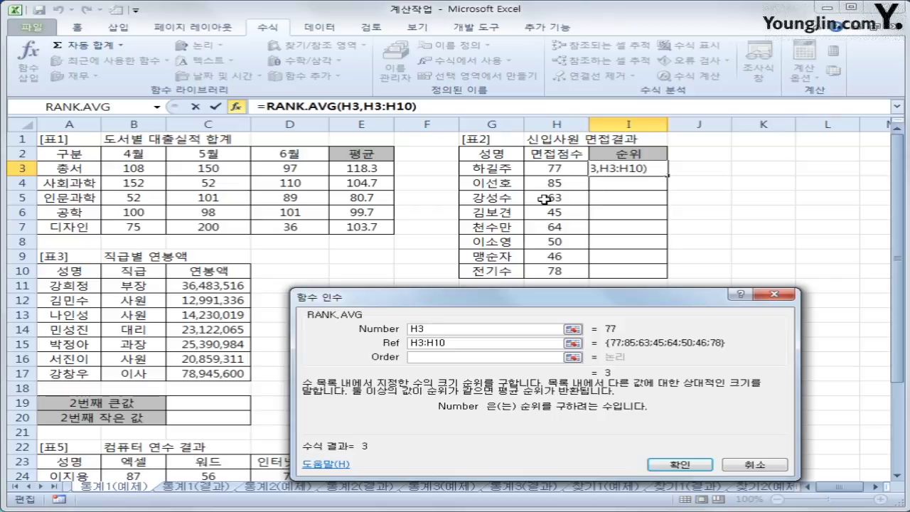
left_click_drag(455, 344, 411, 347)
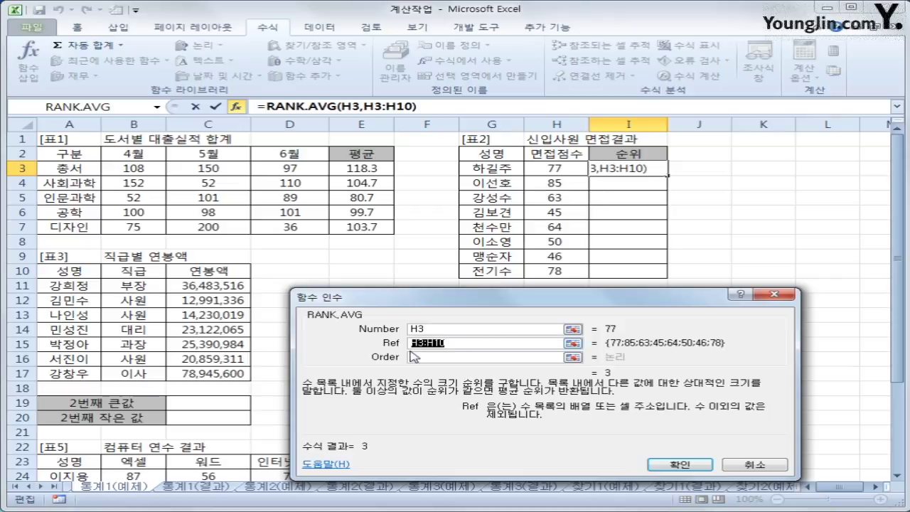
left_click(450, 343)
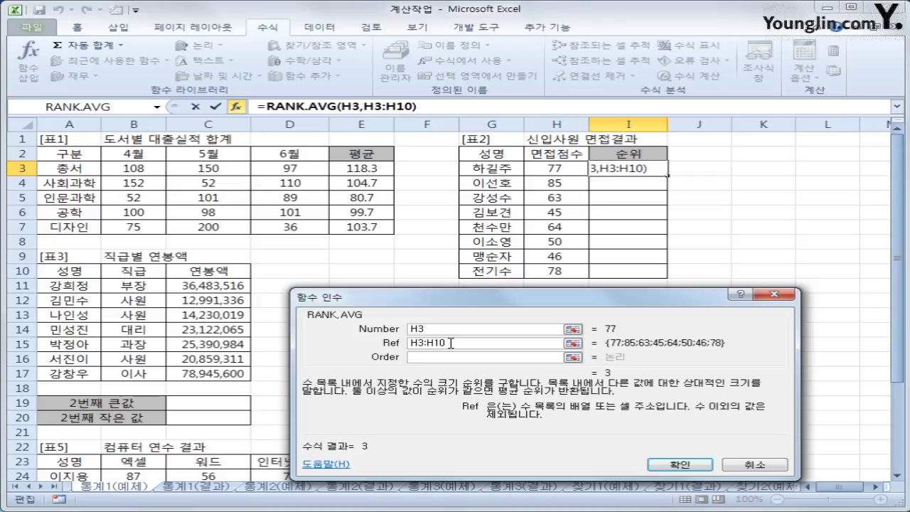
key("F4")
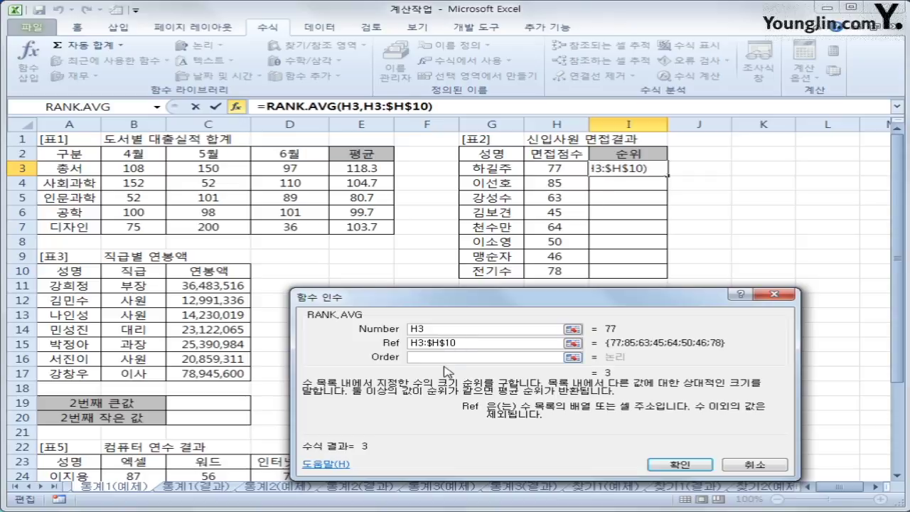
left_click(445, 329)
key("Tab")
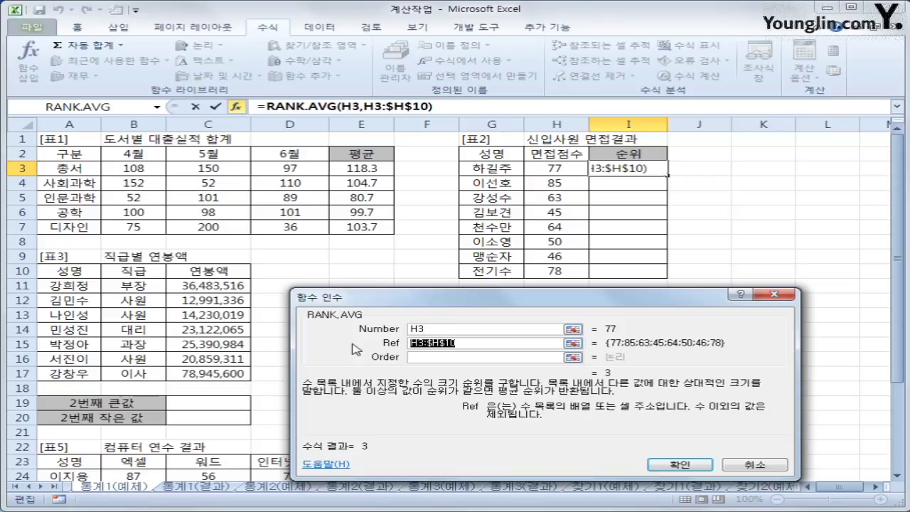
key("BackSpace")
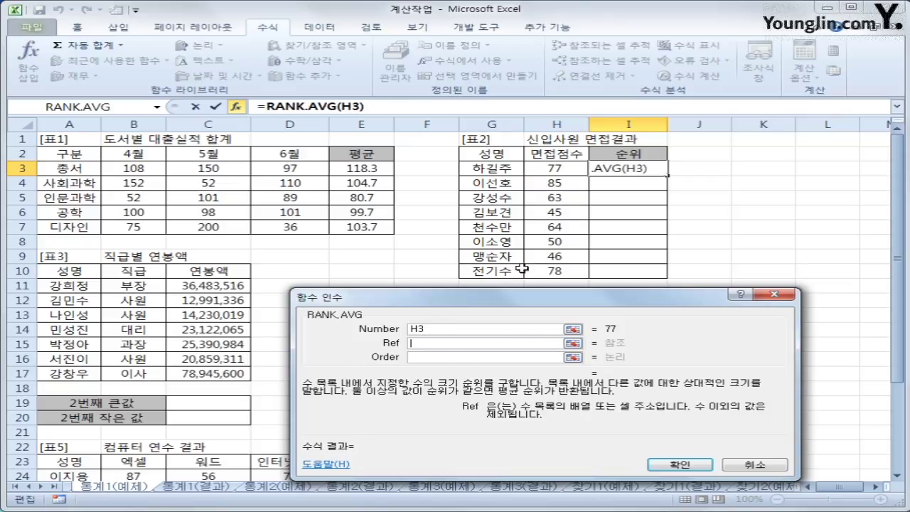
- Try the fully absolute range $H$3:$H$10 as the Ref argument and empty the argument again
left_click_drag(538, 173, 549, 269)
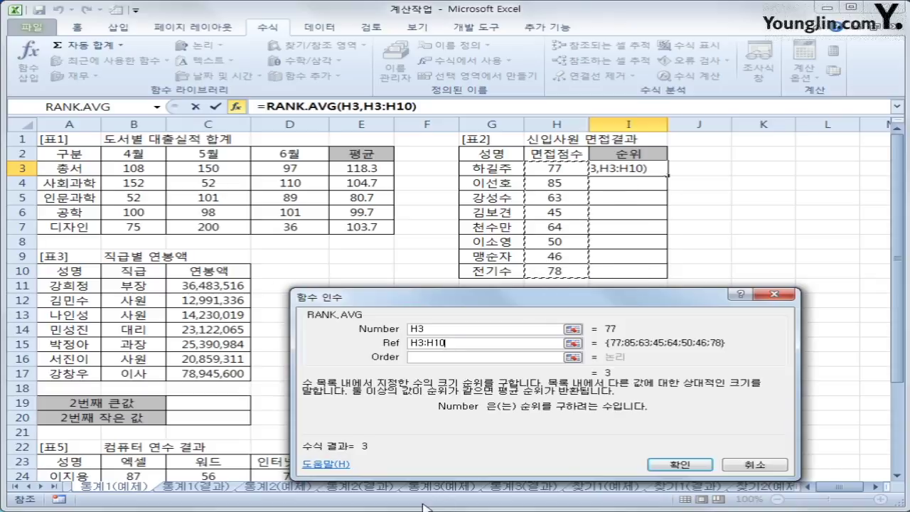
key("F4")
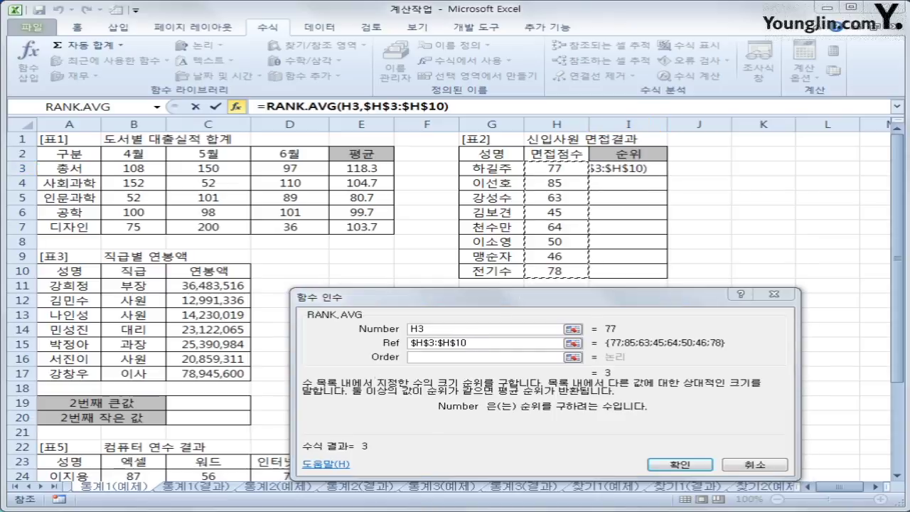
mouse_move(431, 340)
left_mouse_down()
mouse_move(418, 339)
mouse_move(421, 355)
left_mouse_up()
mouse_move(469, 336)
left_mouse_down()
mouse_move(455, 340)
mouse_move(457, 349)
left_mouse_up()
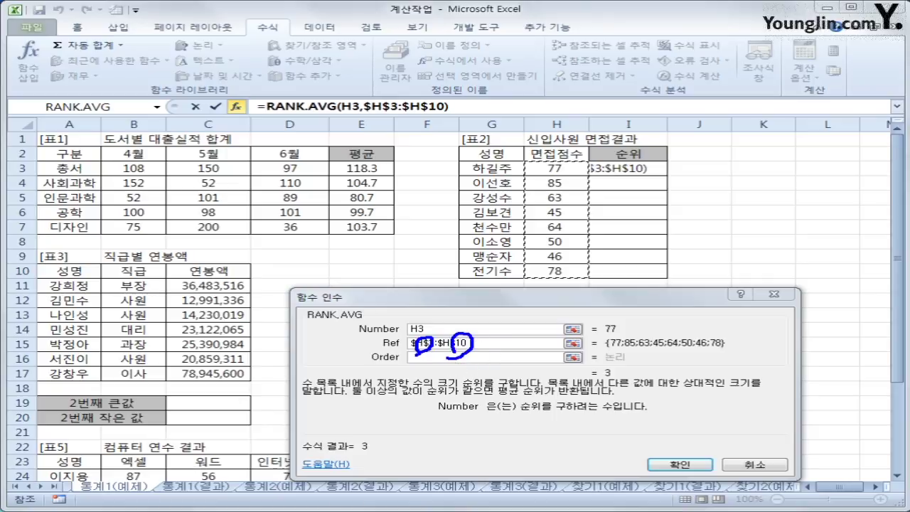
left_click(491, 344)
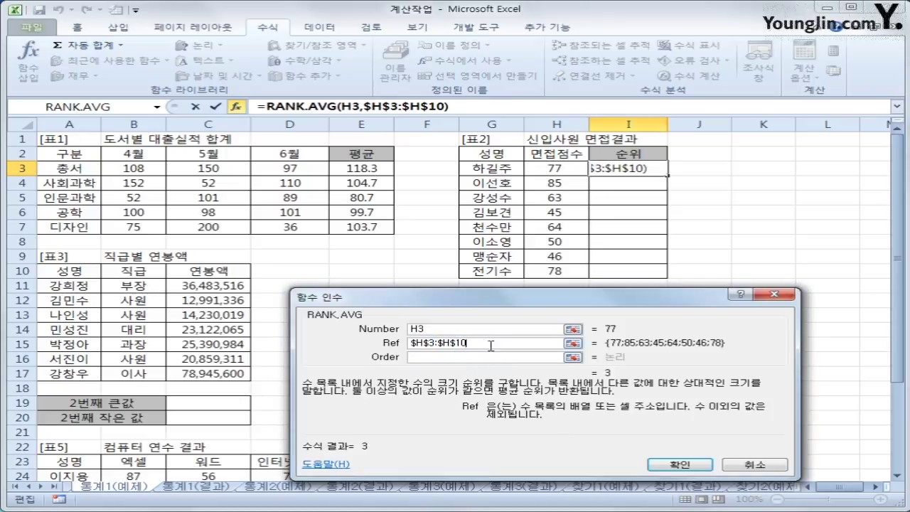
left_click_drag(491, 344, 385, 344)
key("BackSpace")
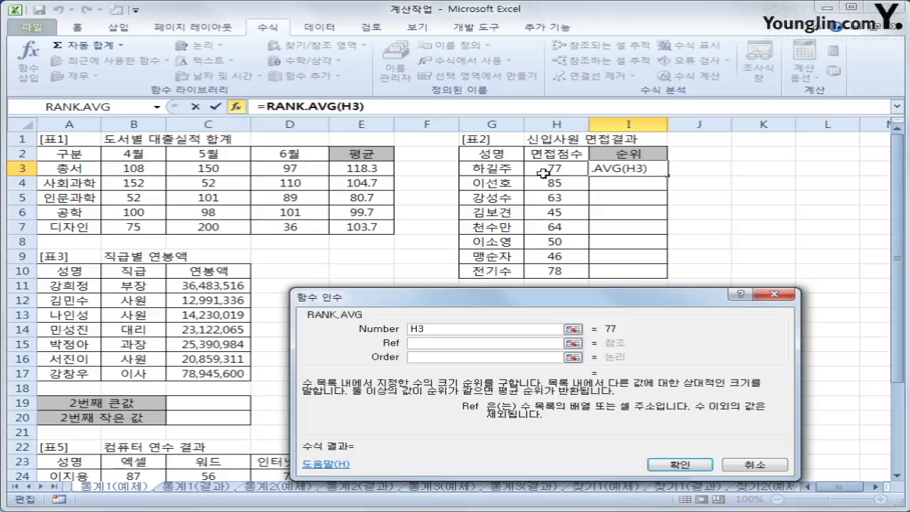
- Enter H3:H10 as the Ref argument, make its two cell references absolute one at a time, and clear the argument
left_click_drag(543, 173, 545, 270)
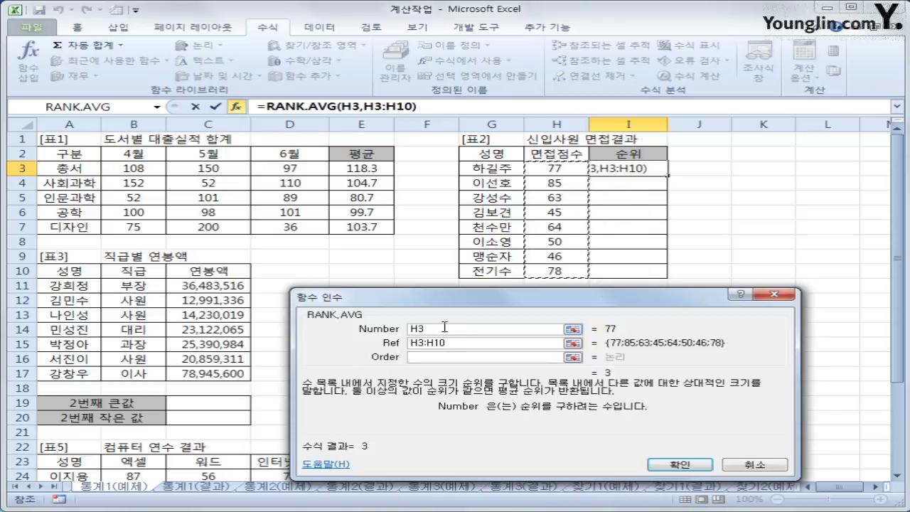
left_click(434, 357)
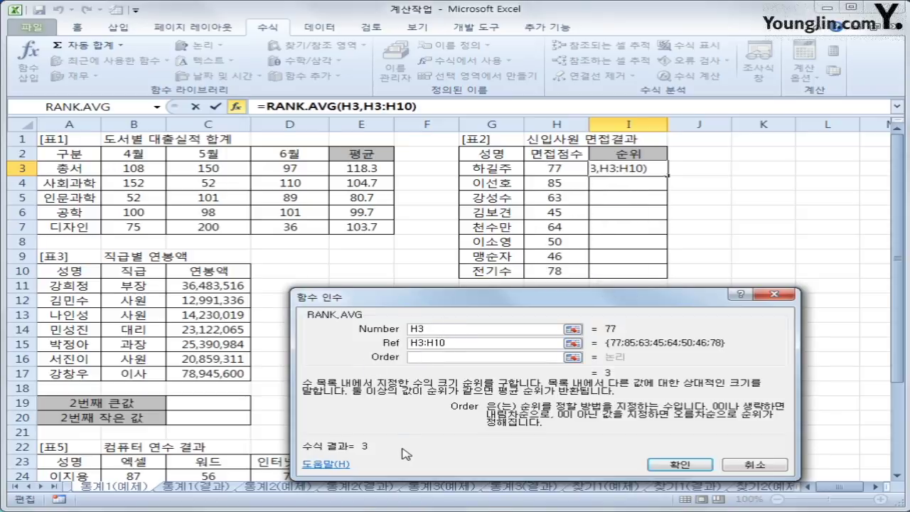
left_click(470, 344)
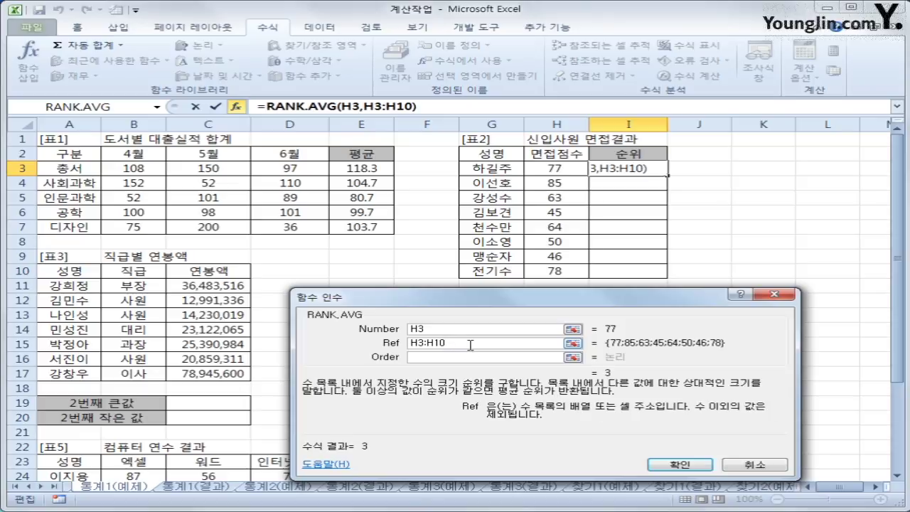
key("F4")
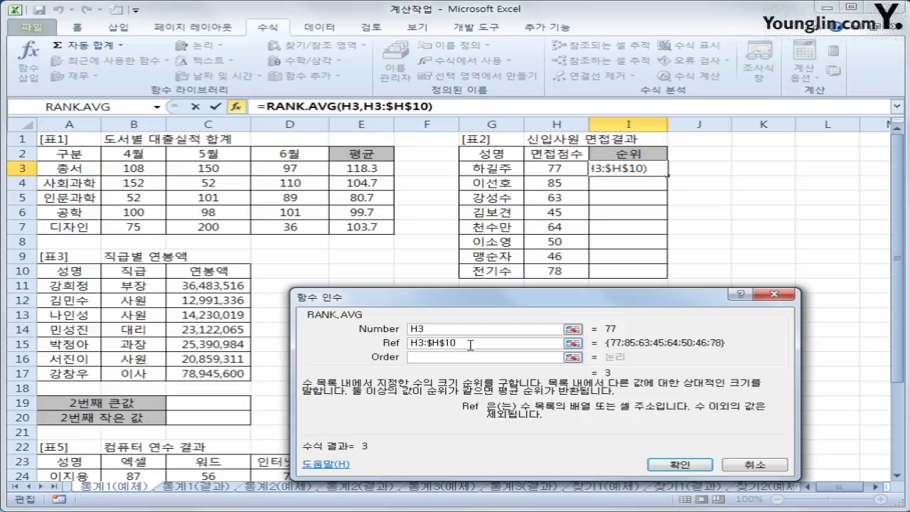
key("ctrl+2")
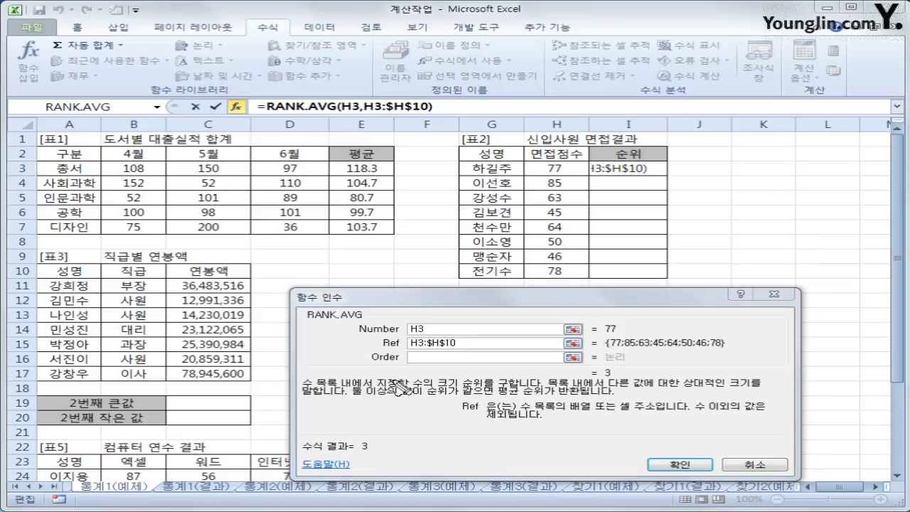
left_click_drag(440, 351, 462, 346)
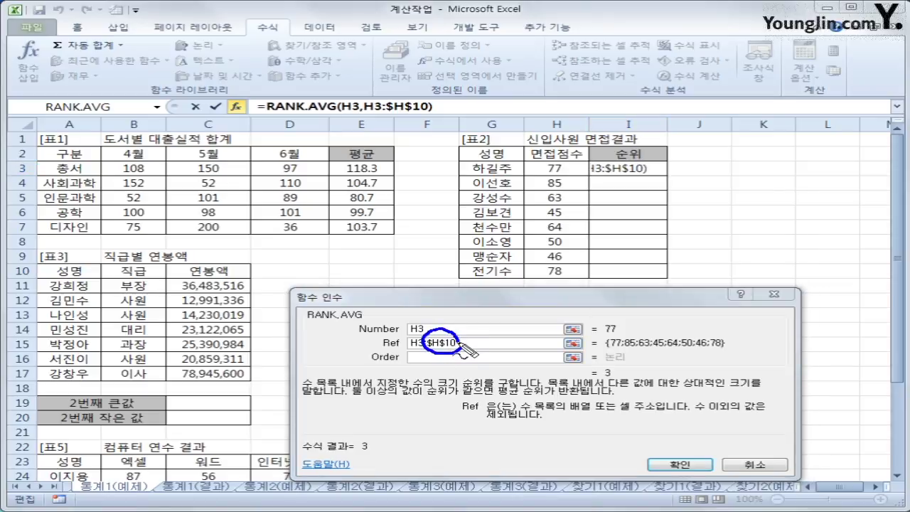
key("Escape")
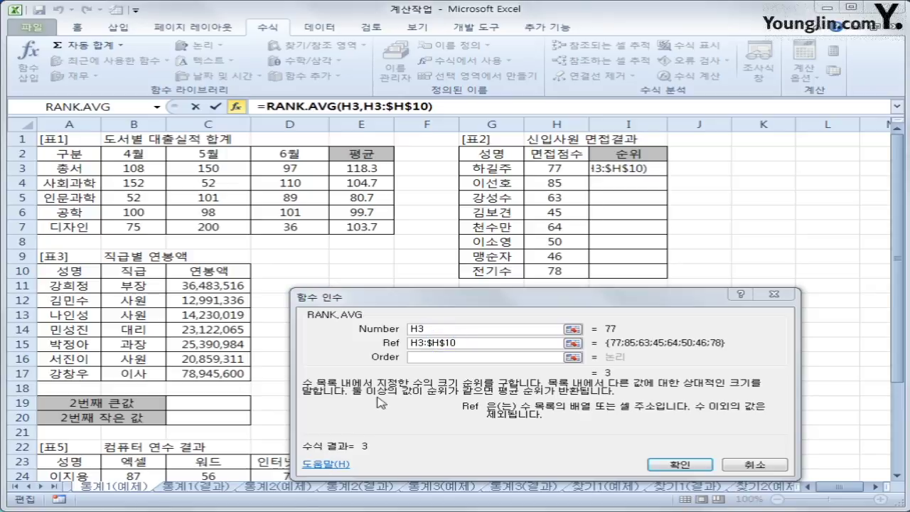
key("F4")
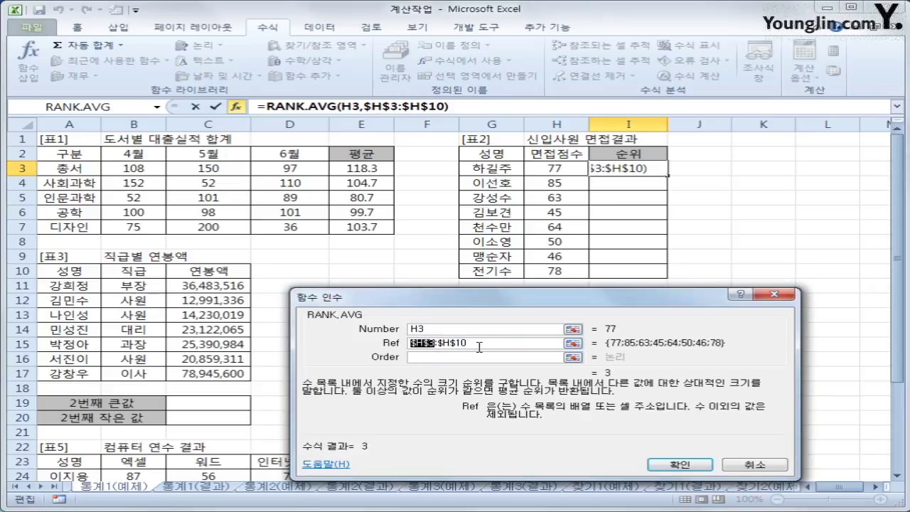
left_click_drag(480, 343, 383, 342)
key("Delete")
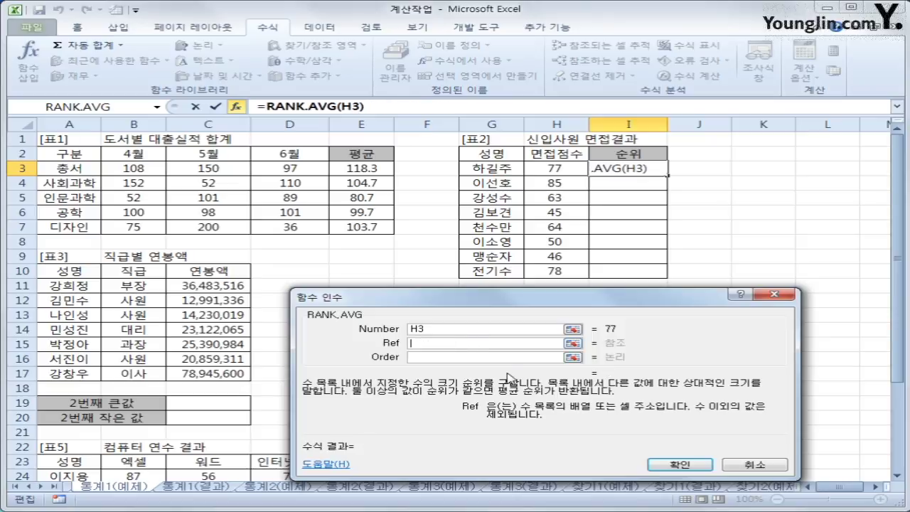
- Complete RANK.AVG in I3 with $H$3:$H$10 as Ref and Order left empty, and fill the formula down to I10
left_click_drag(557, 166, 548, 264)
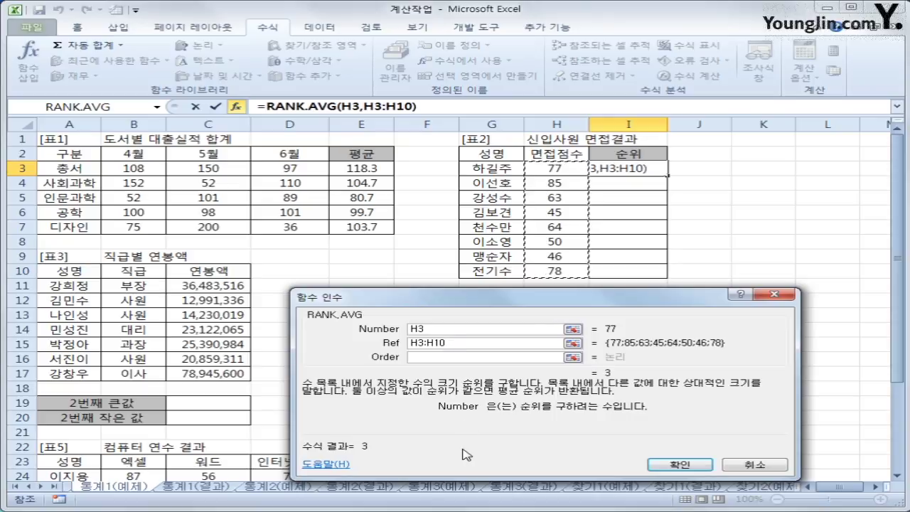
key("F4")
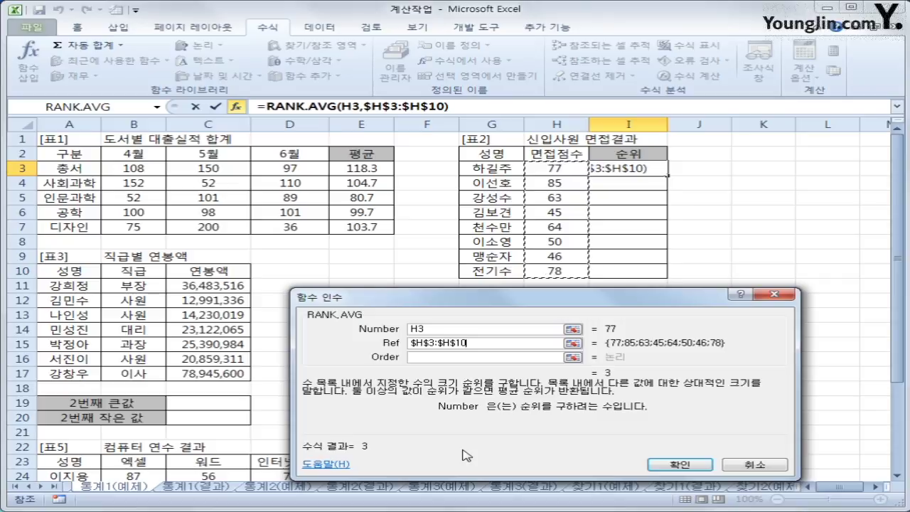
left_click(430, 357)
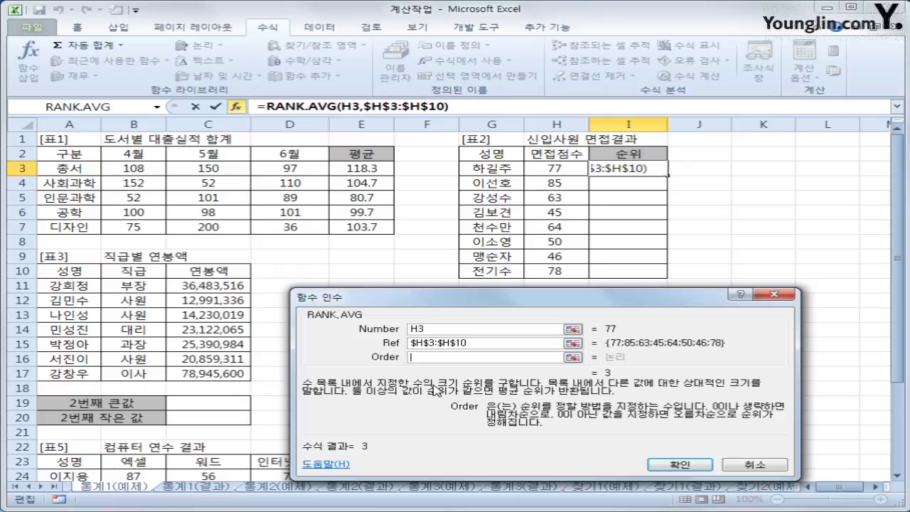
type("0")
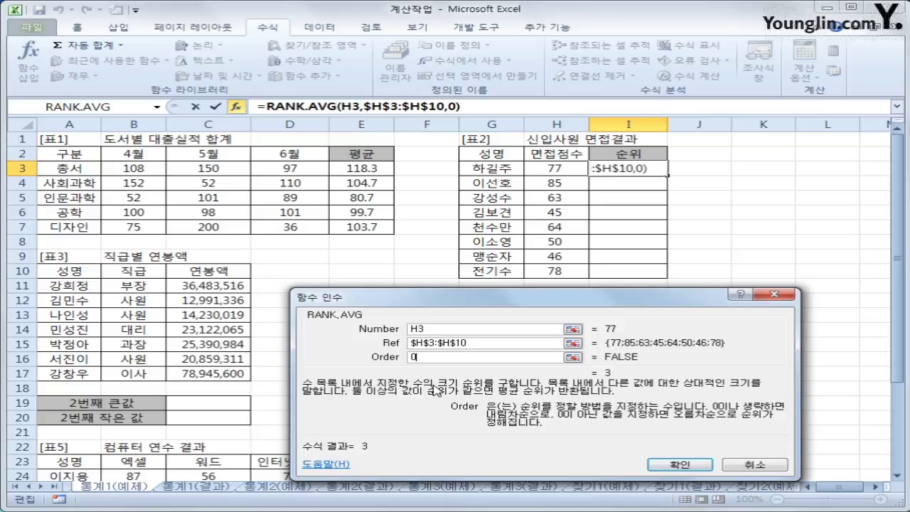
key("BackSpace")
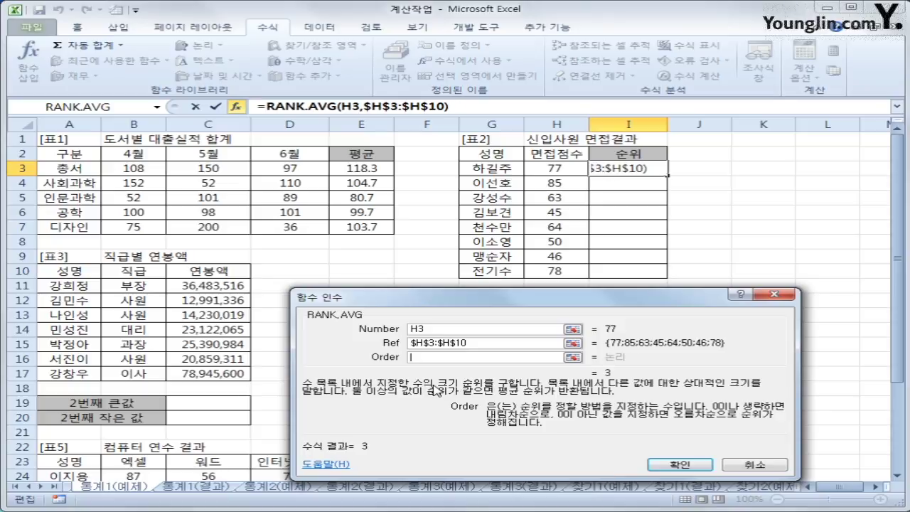
left_click(669, 466)
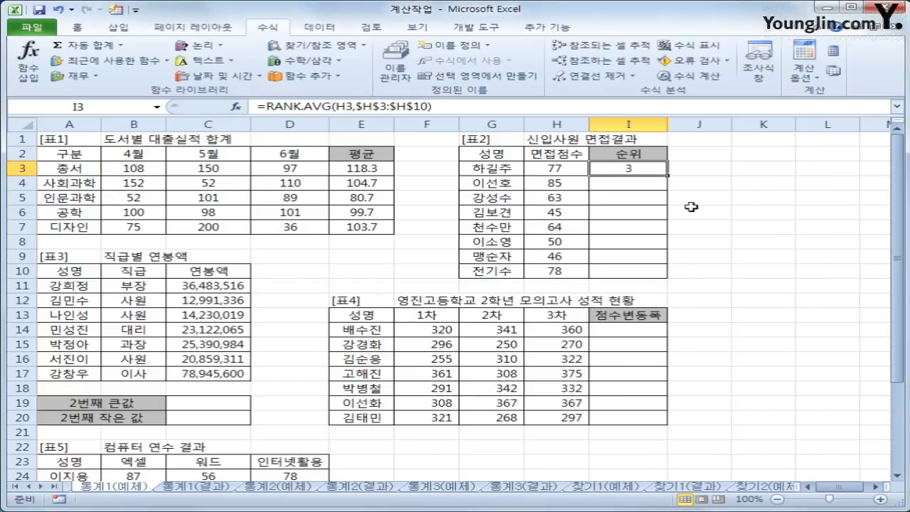
left_click_drag(667, 174, 665, 278)
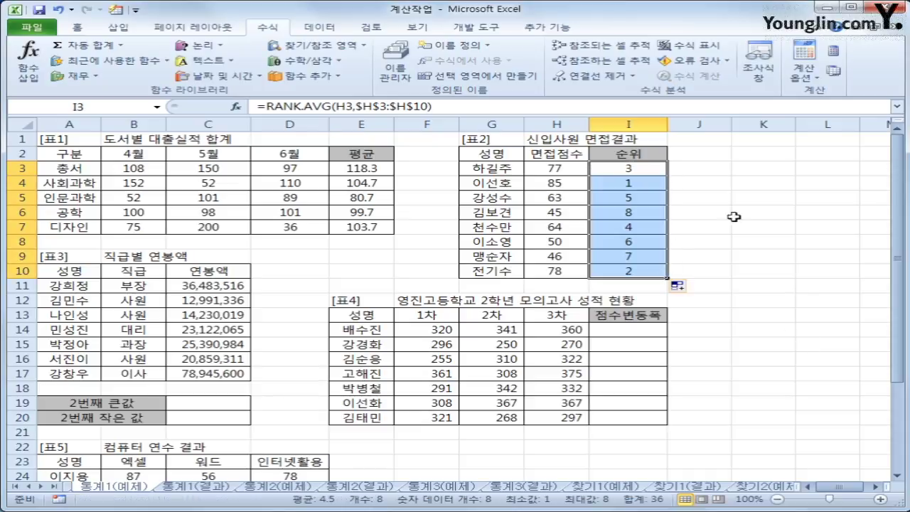
- Enter the heading 순위2 in J2 beside the interview results table
left_click(681, 155)
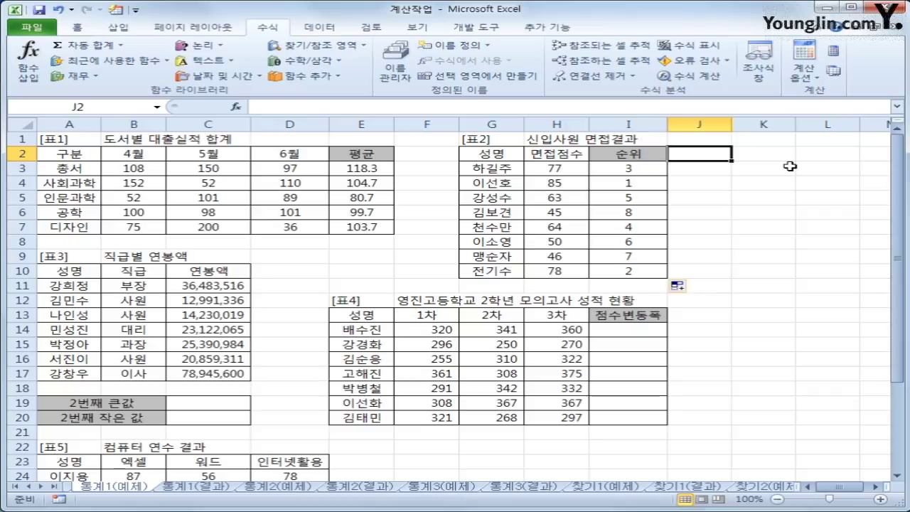
type("tn")
key("Escape")
type("수")
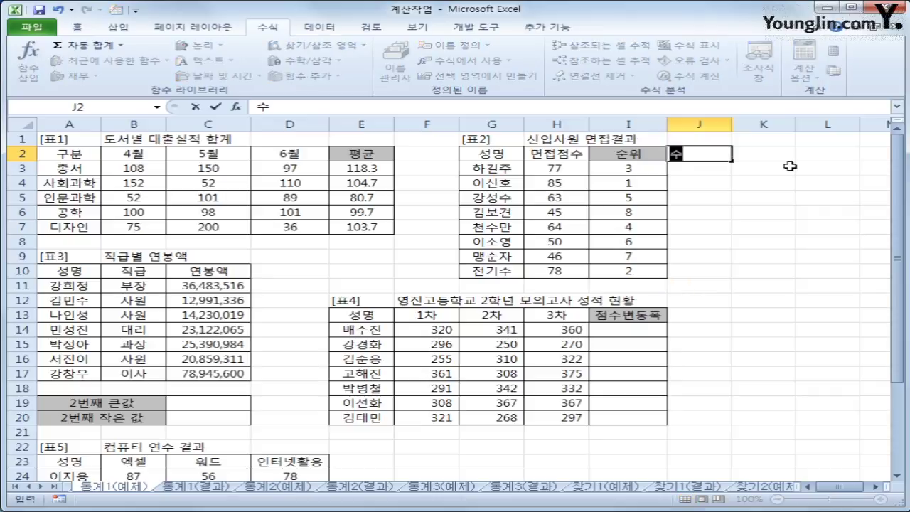
type("ㄴ위")
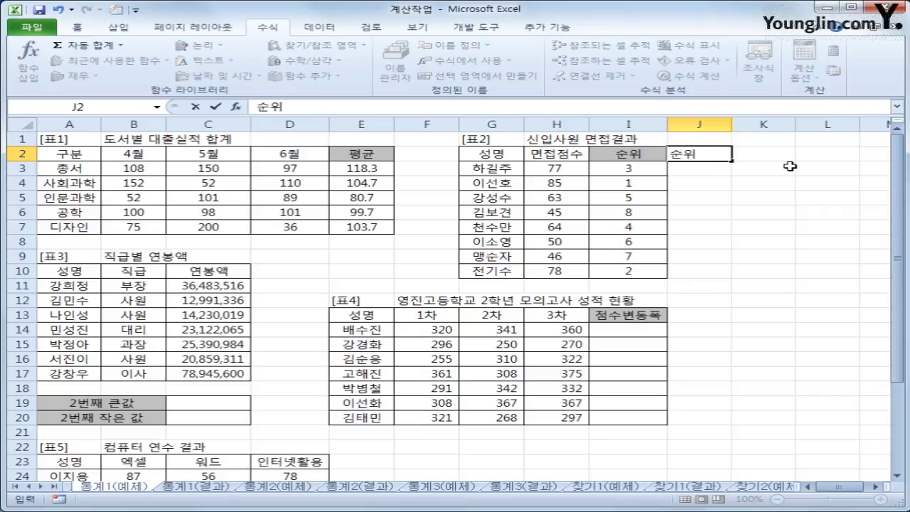
type("2")
key("Return")
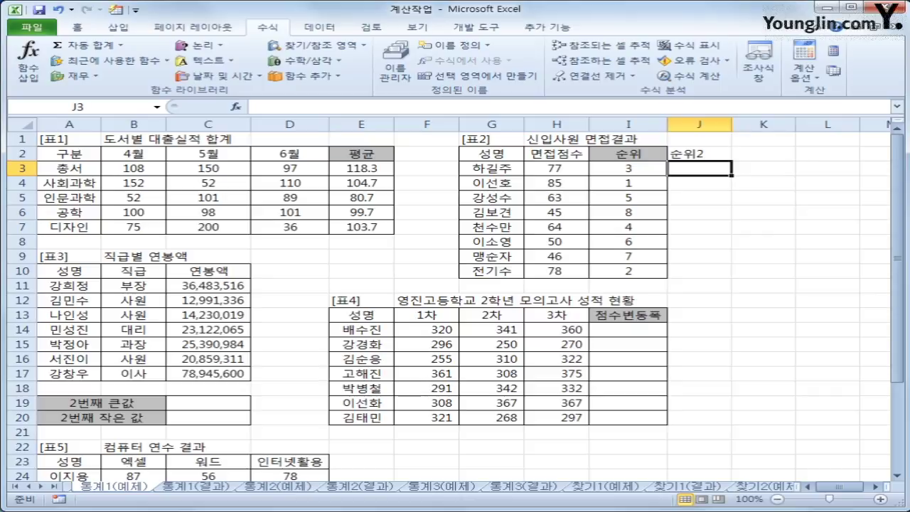
- Insert the statistical function RANK.EQ in J3 with H3 as Number, $H$3:$H$10 as Ref, and Order left empty
left_click(304, 76)
mouse_move(351, 99)
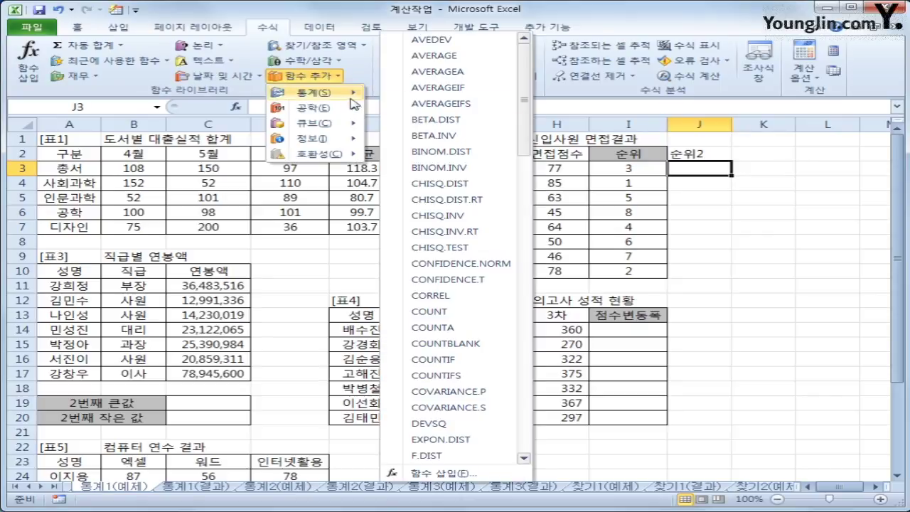
left_click_drag(524, 95, 545, 350)
left_click(494, 343)
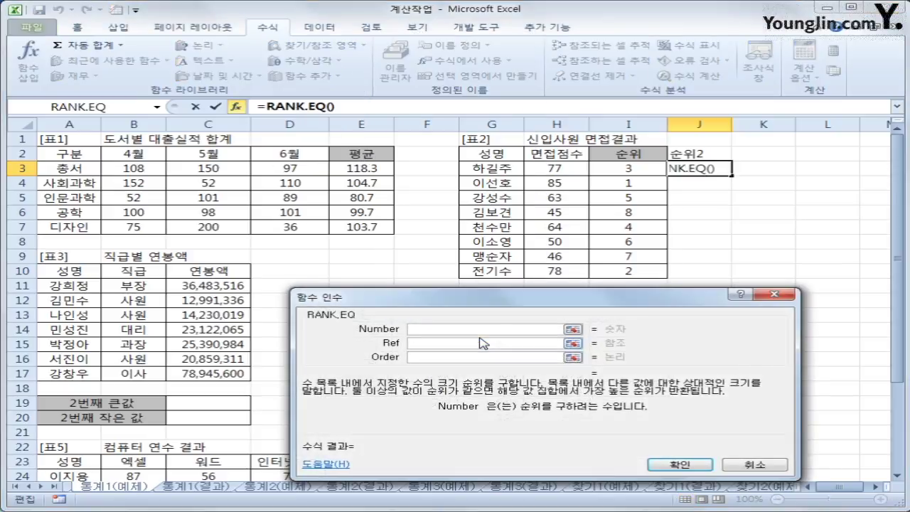
left_click(576, 171)
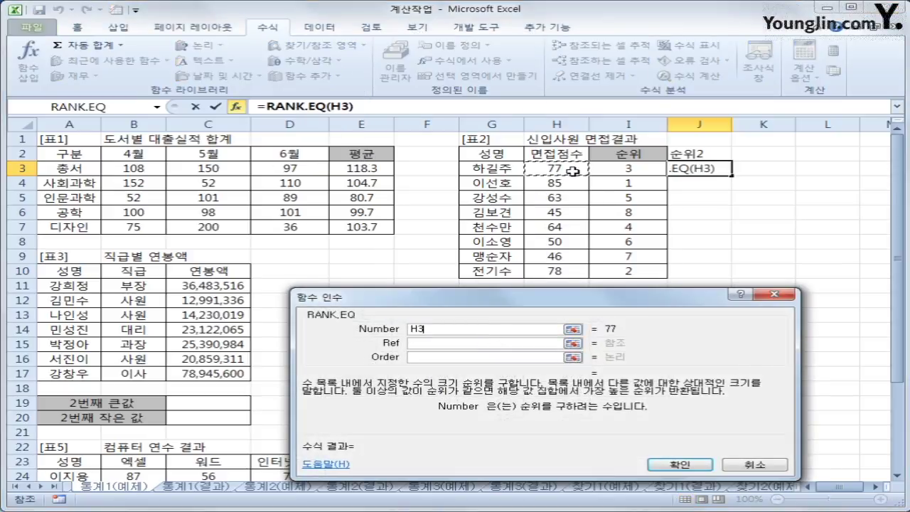
left_click(442, 343)
left_click_drag(554, 168, 549, 270)
key("F4")
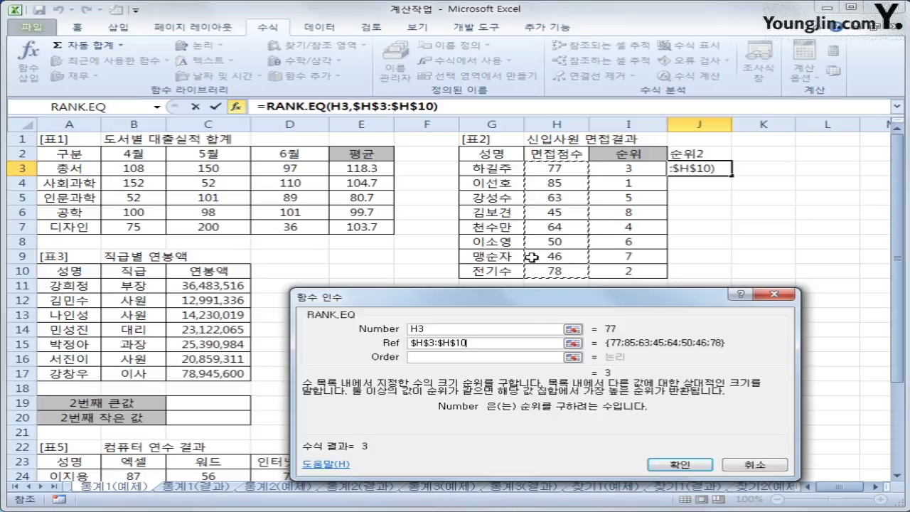
left_click(453, 355)
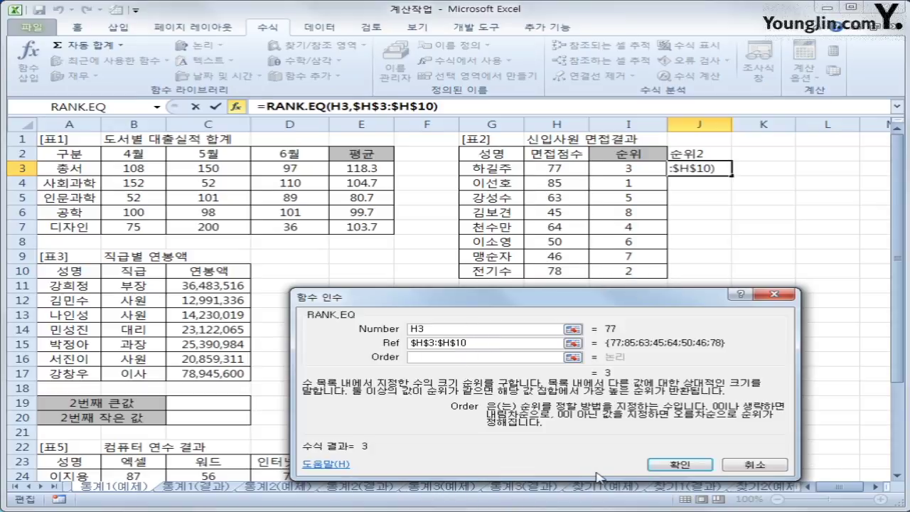
left_click(676, 464)
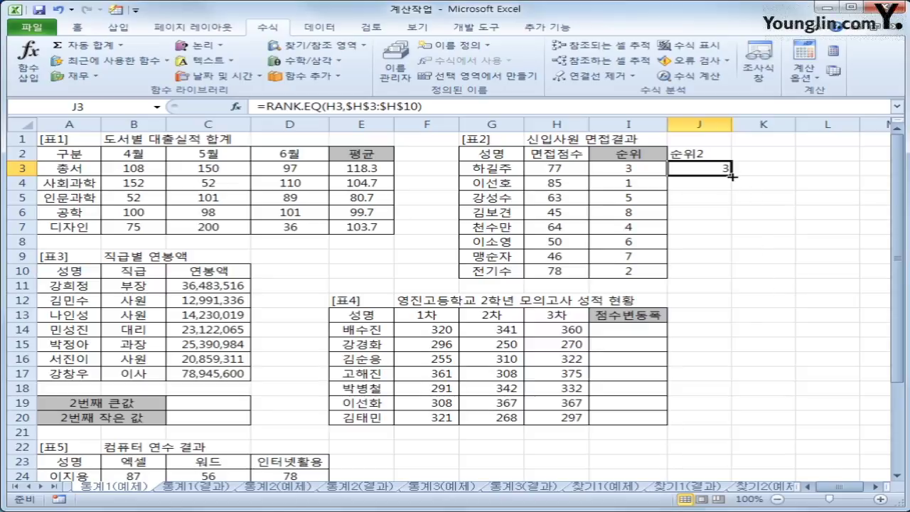
- Fill the RANK.EQ formula from J3 down to J10 and centre the ranks horizontally
left_click_drag(732, 175, 730, 279)
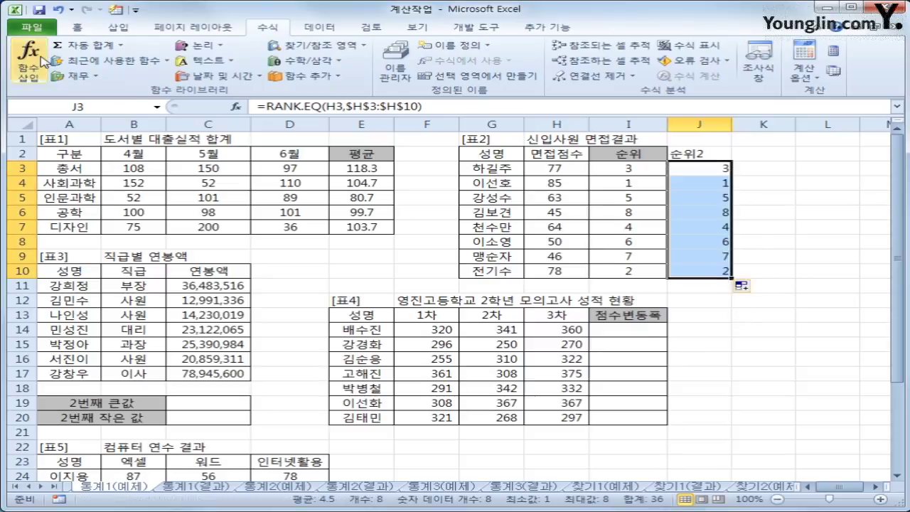
left_click(77, 27)
left_click(351, 70)
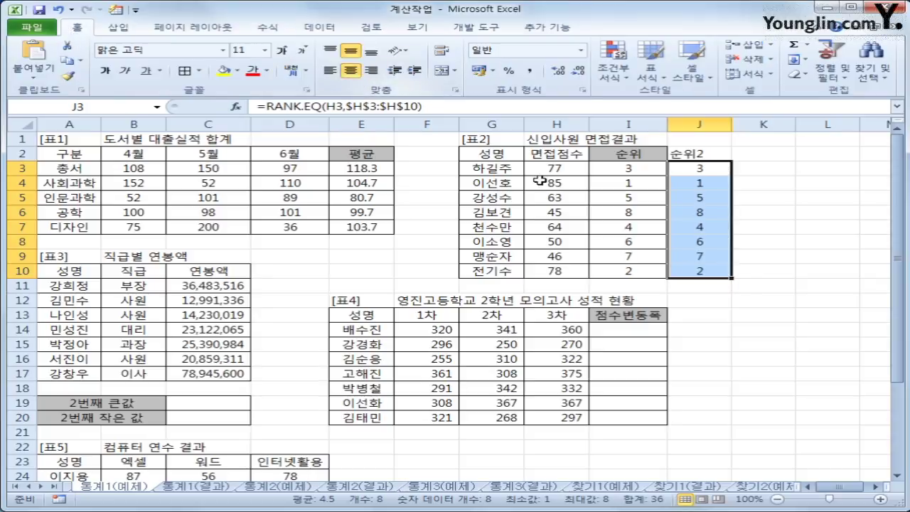
- Rename the rank headings to 순위(avg) in I2 and 순위2(eq) in J2
double_click(636, 152)
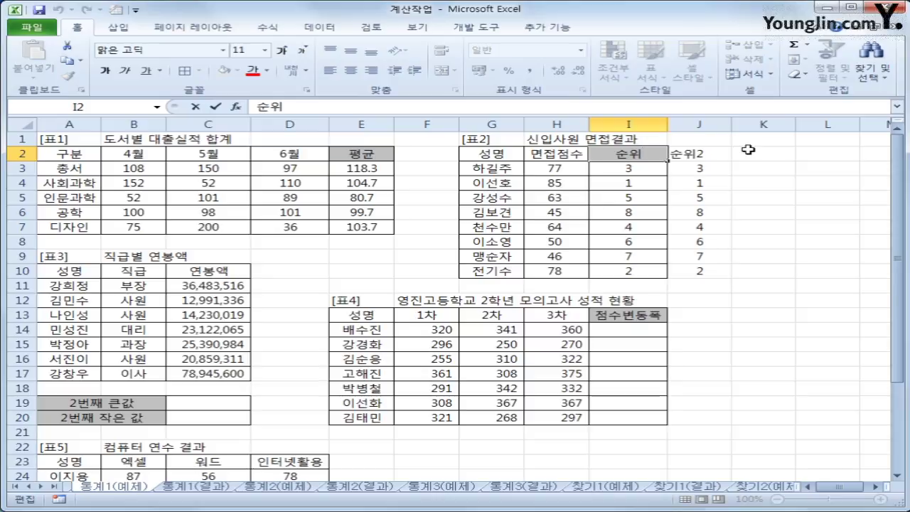
type("(avg")
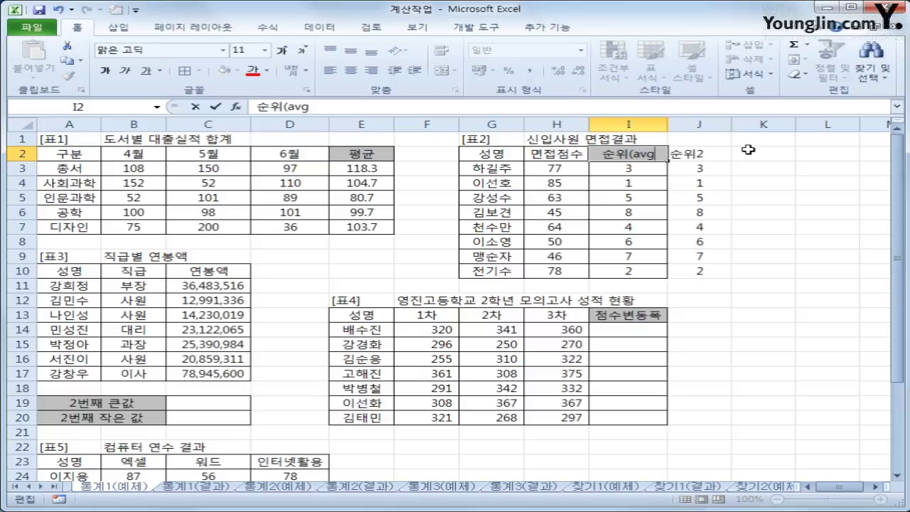
type(")")
key("Return")
key("Up")
key("Right")
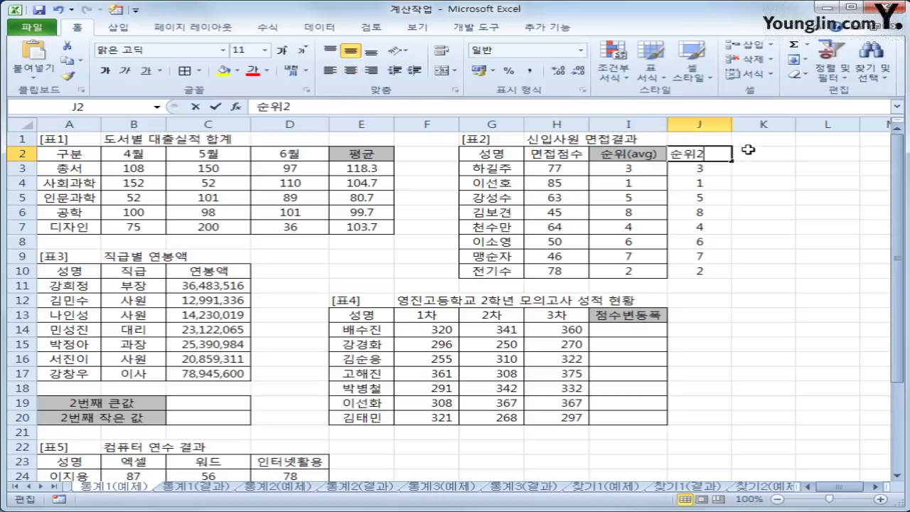
type("(eq")
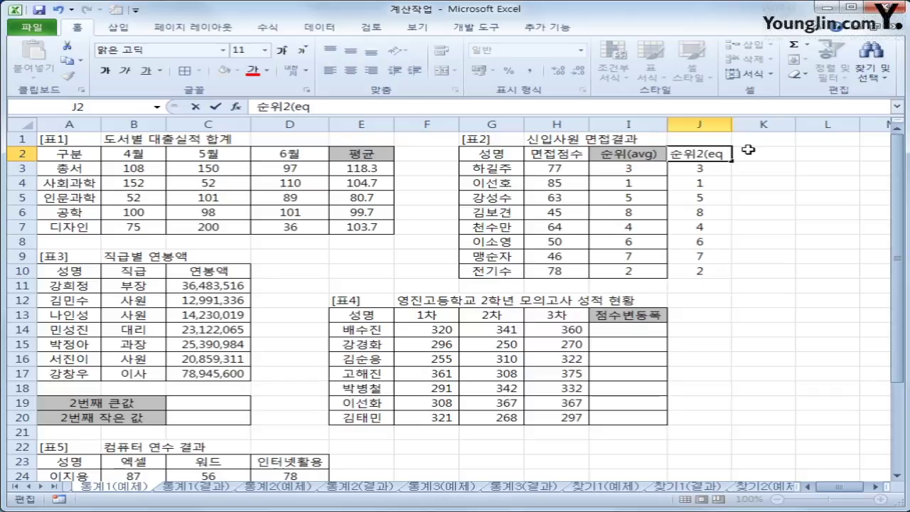
type(")")
key("Return")
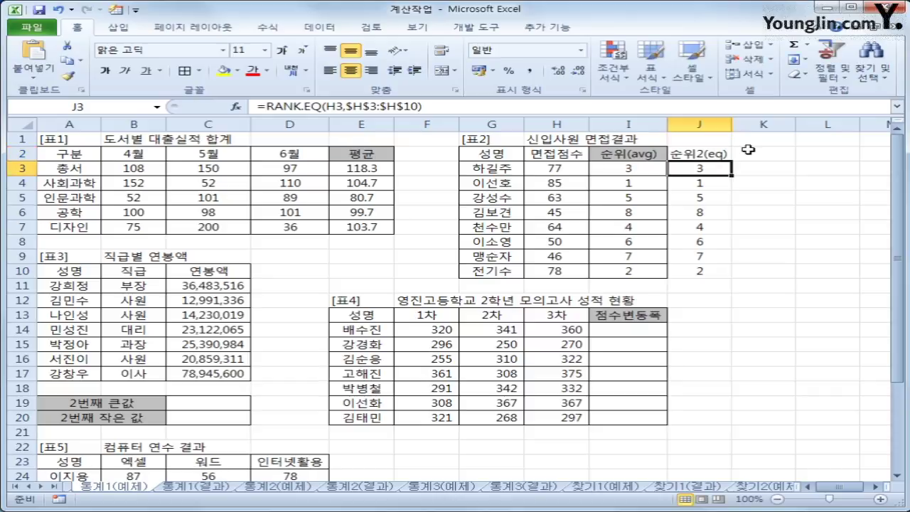
- Set the interview score in H4 to 77 to create a tie with the score in H3
left_click(561, 170)
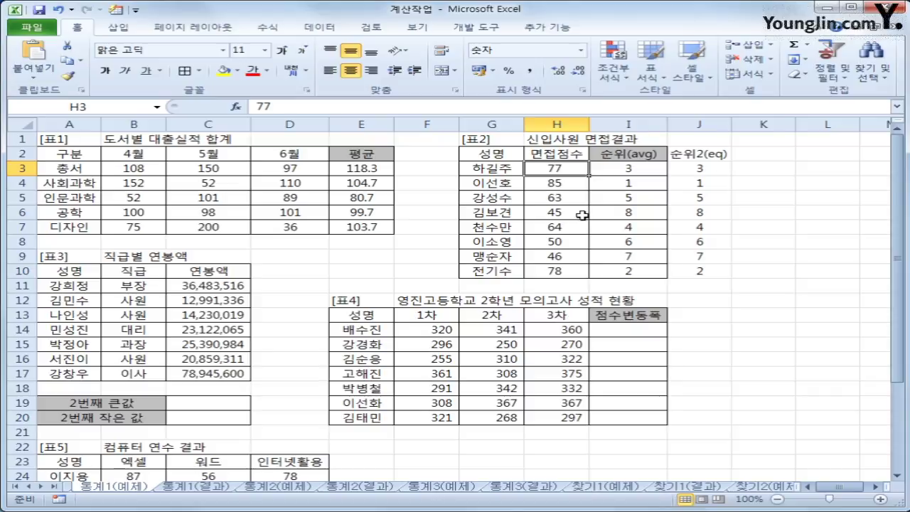
left_click(553, 183)
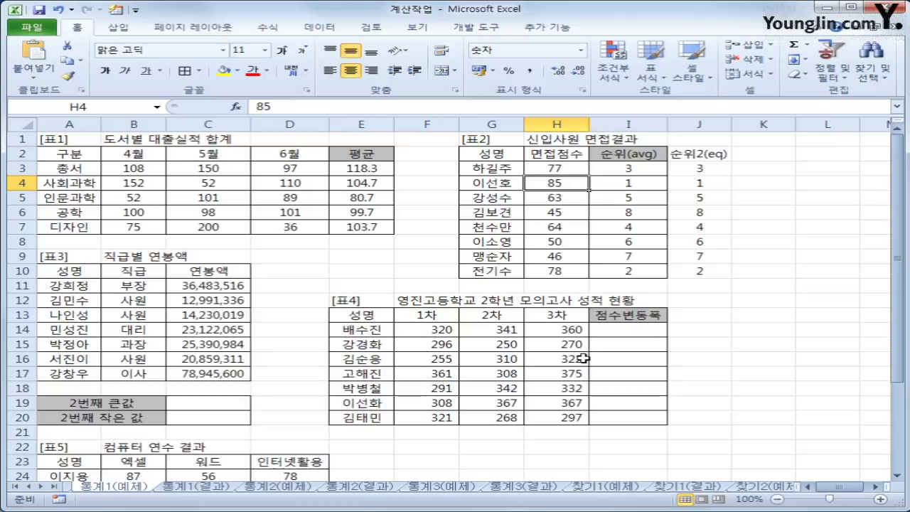
type("77")
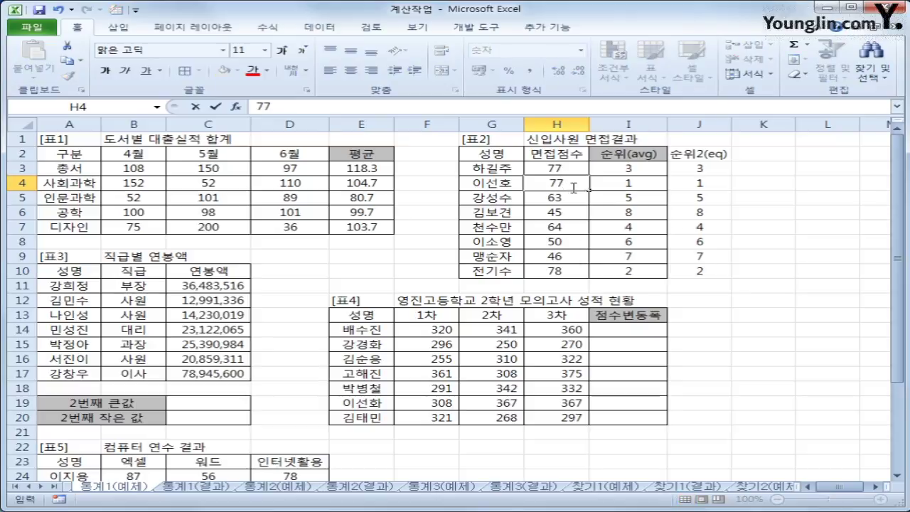
key("Return")
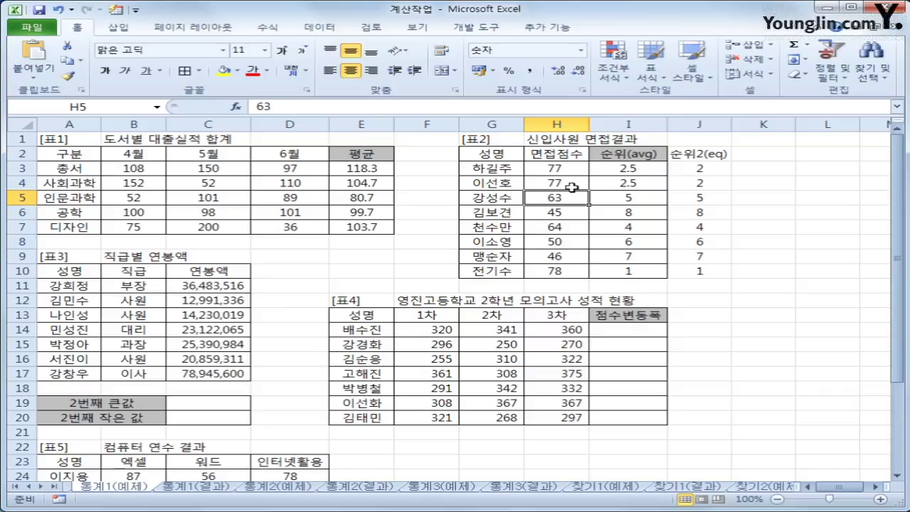
- Compare how RANK.AVG in column I and RANK.EQ in column J rank the tied interview scores in table 2
left_click(571, 182)
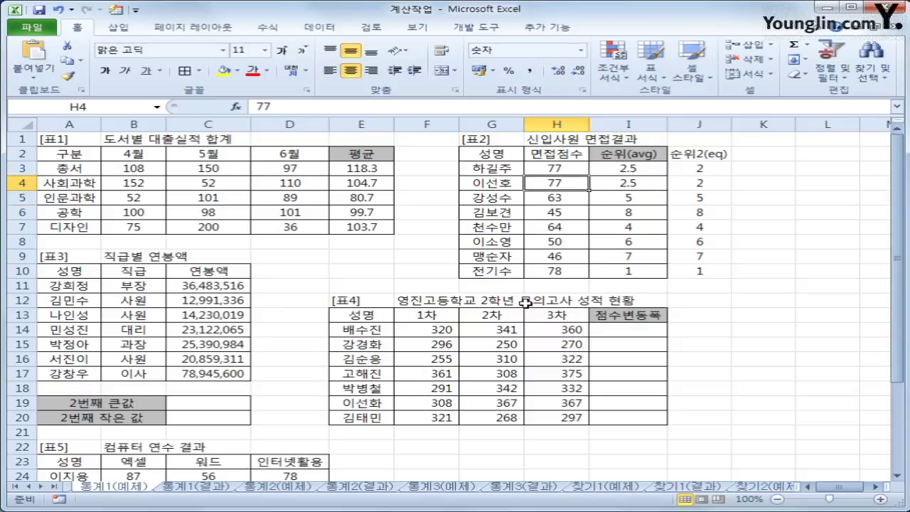
left_click(636, 168)
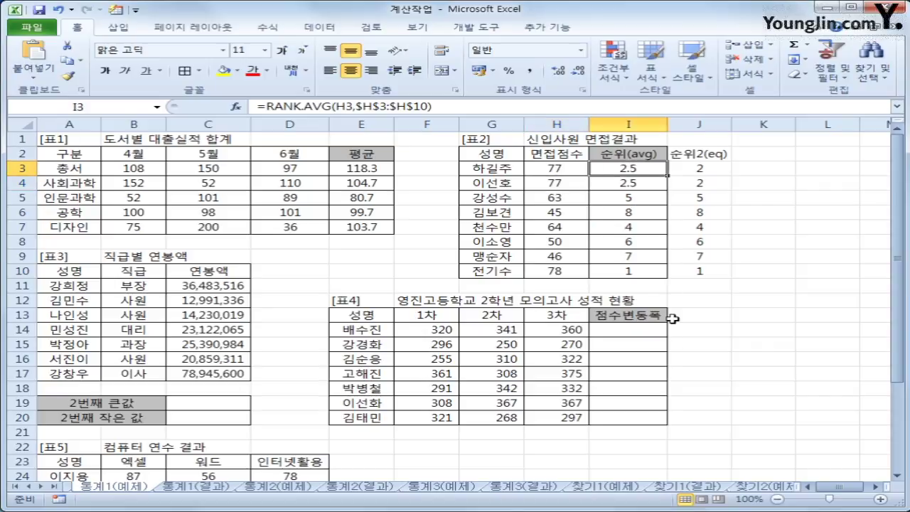
left_click(640, 272)
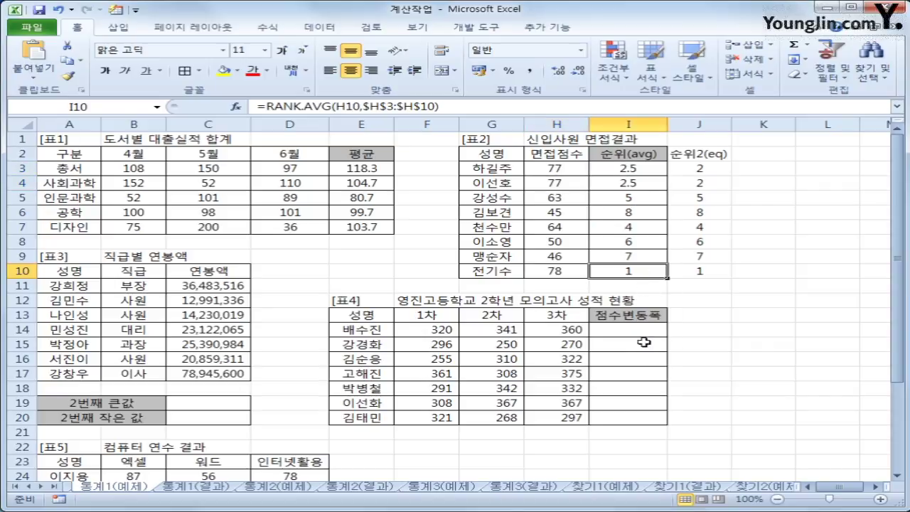
left_click(631, 182)
left_click(632, 169)
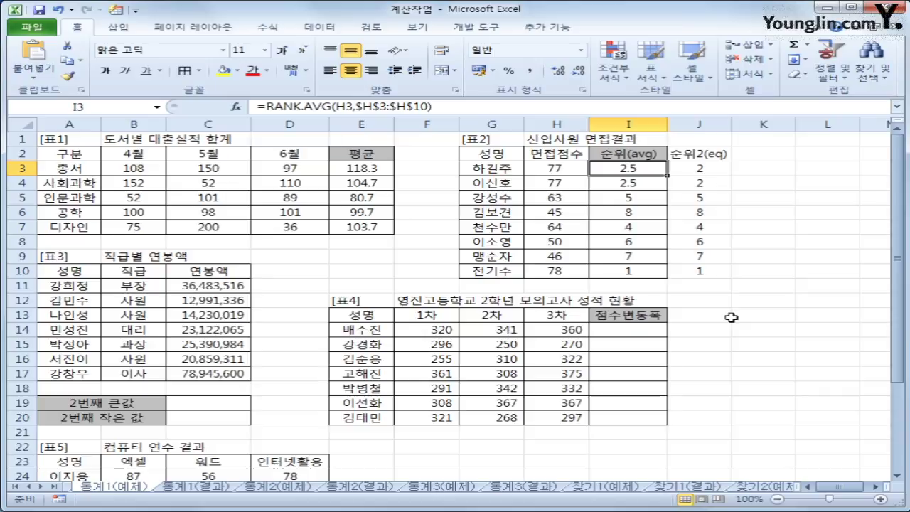
left_click(700, 271)
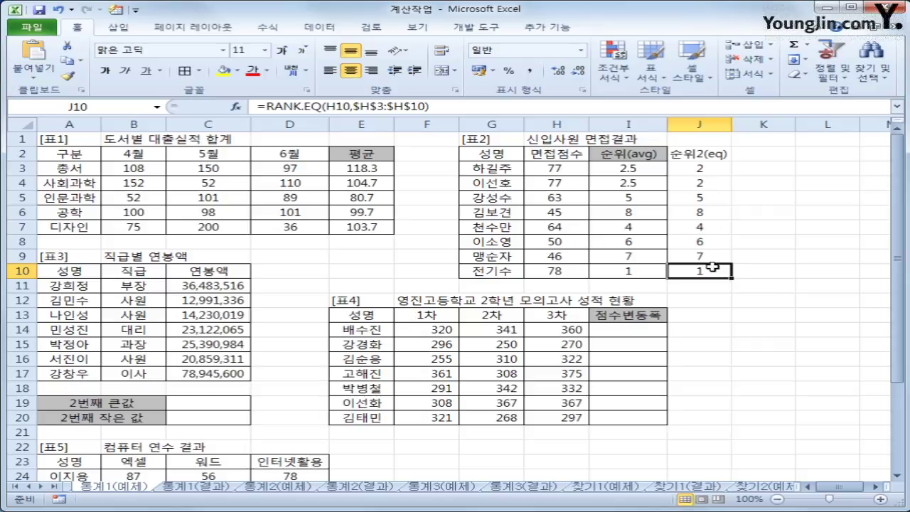
left_click(712, 185)
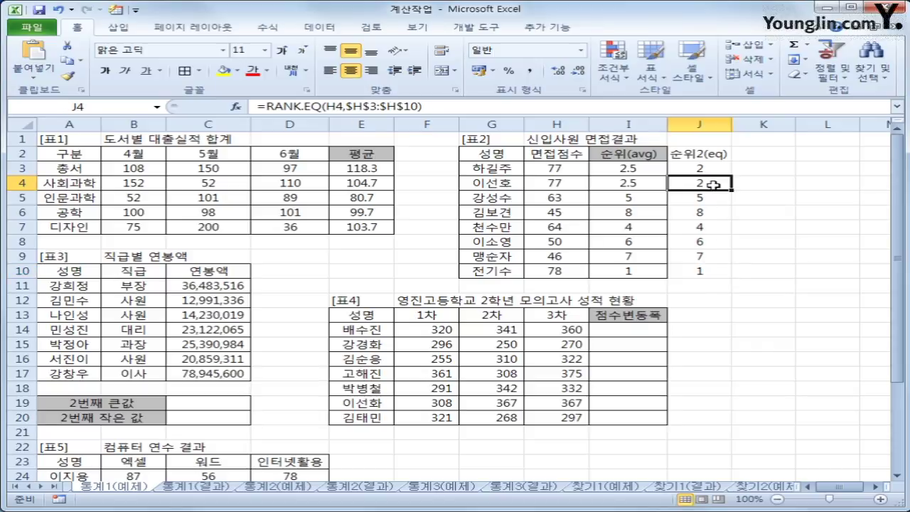
left_click(710, 168)
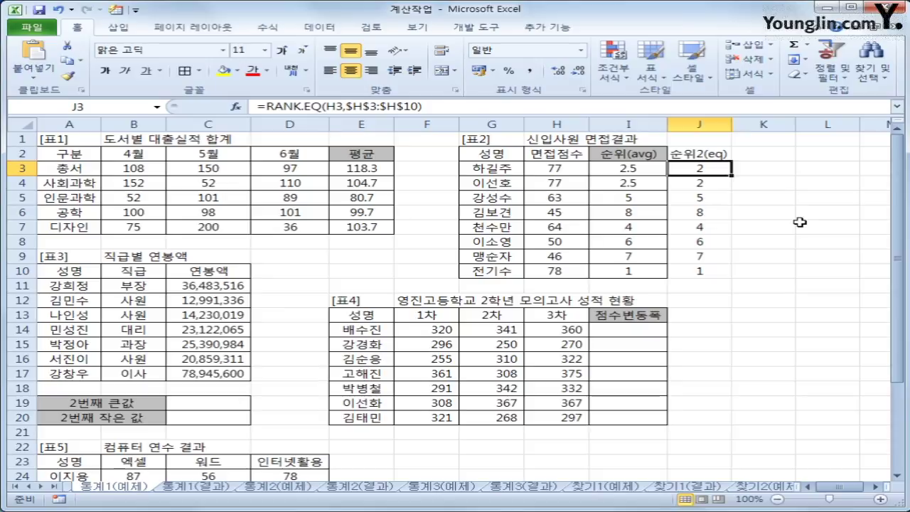
left_click(699, 228)
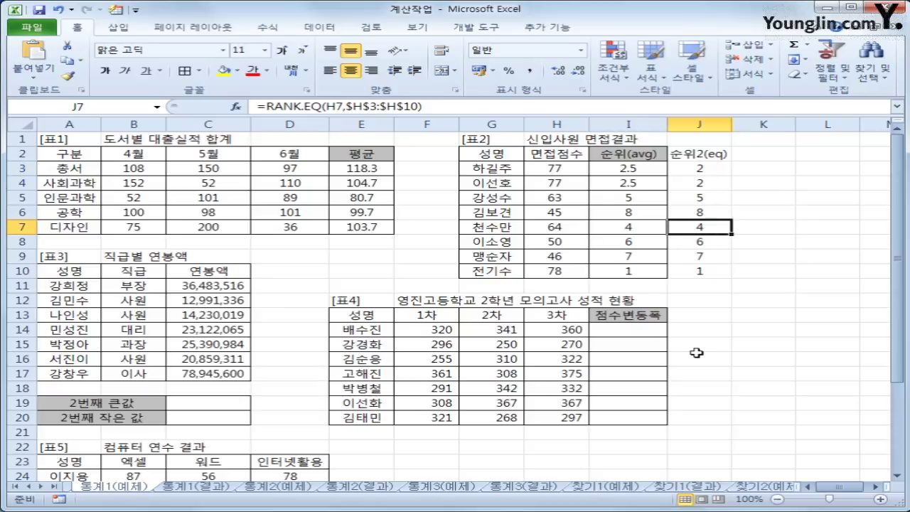
left_click(653, 153)
left_click(693, 152)
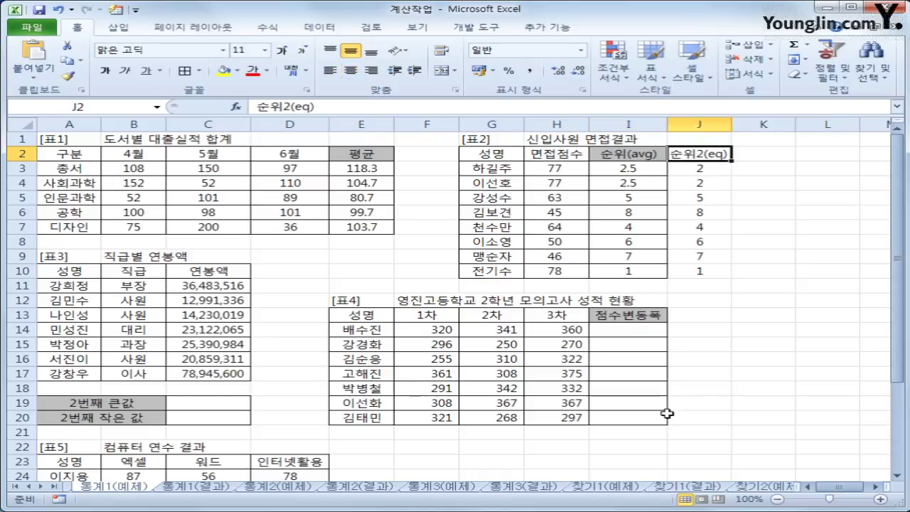
left_click(644, 171)
left_click(641, 180)
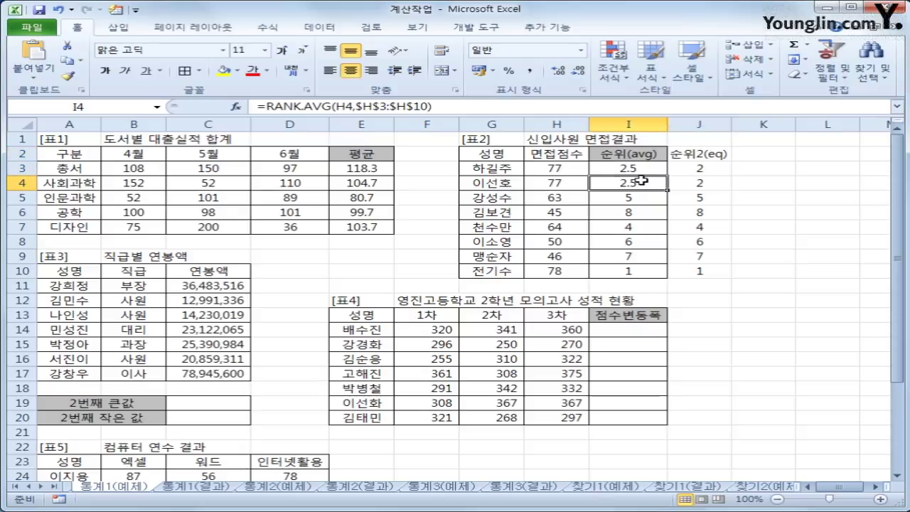
left_click(634, 171)
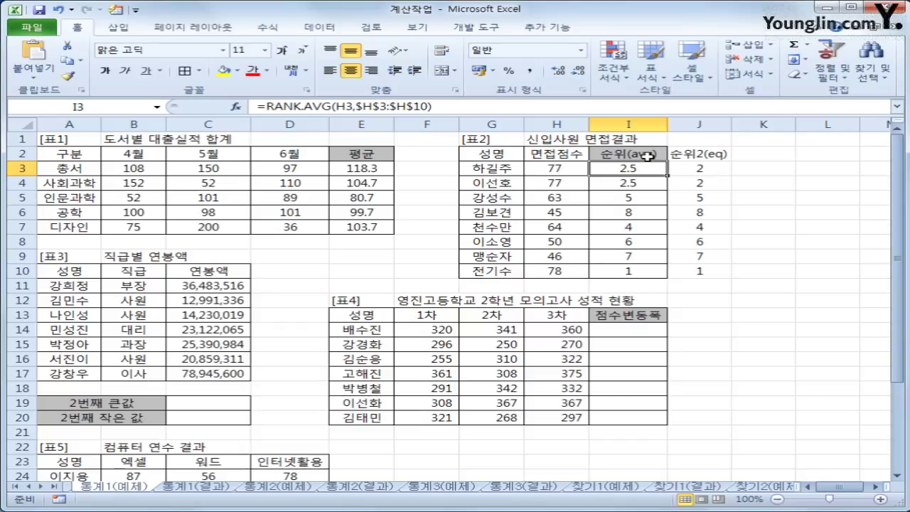
left_click(707, 160)
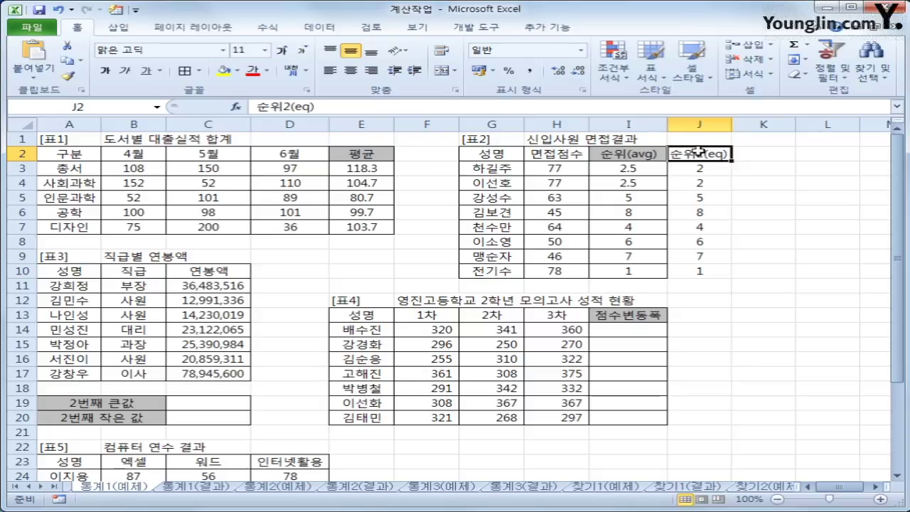
- Delete the RANK.EQ heading and ranks in J2:J10
left_click_drag(698, 154, 693, 271)
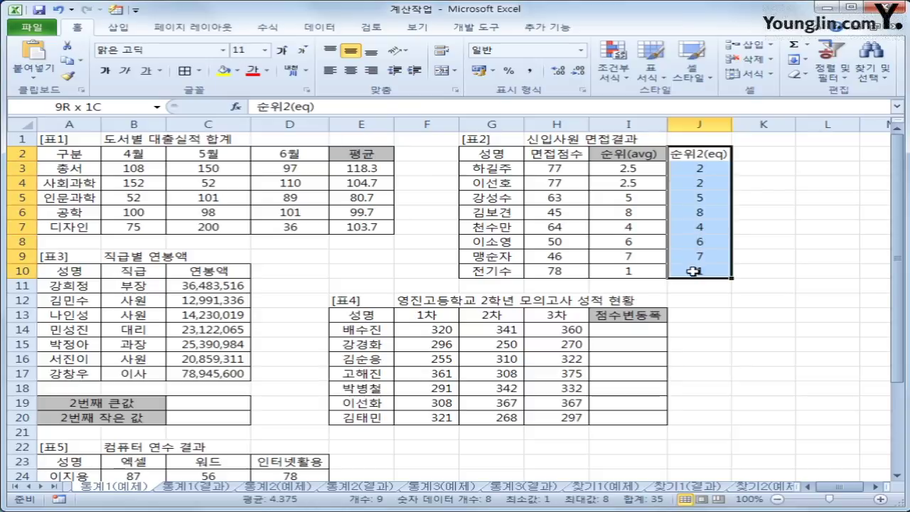
left_click_drag(693, 270, 693, 271)
key("Delete")
key("Left")
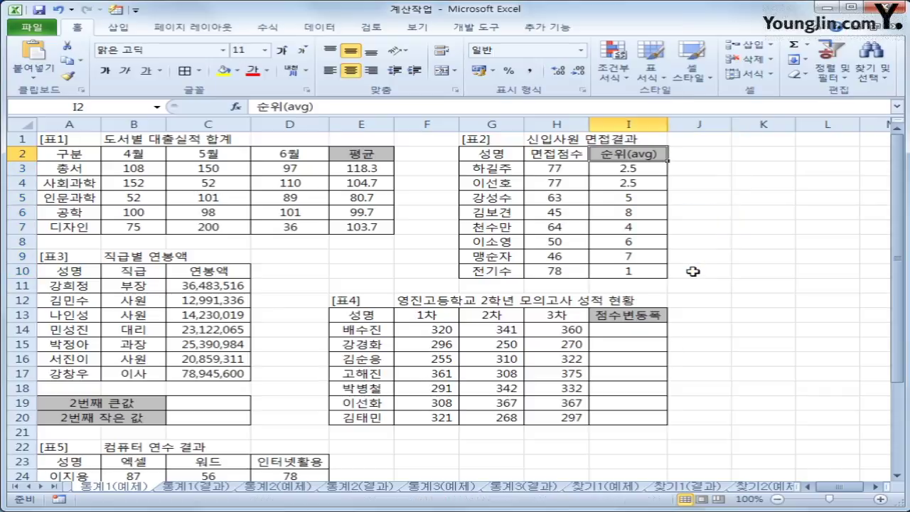
- Set the interview score in H4 back to 85
left_click(557, 184)
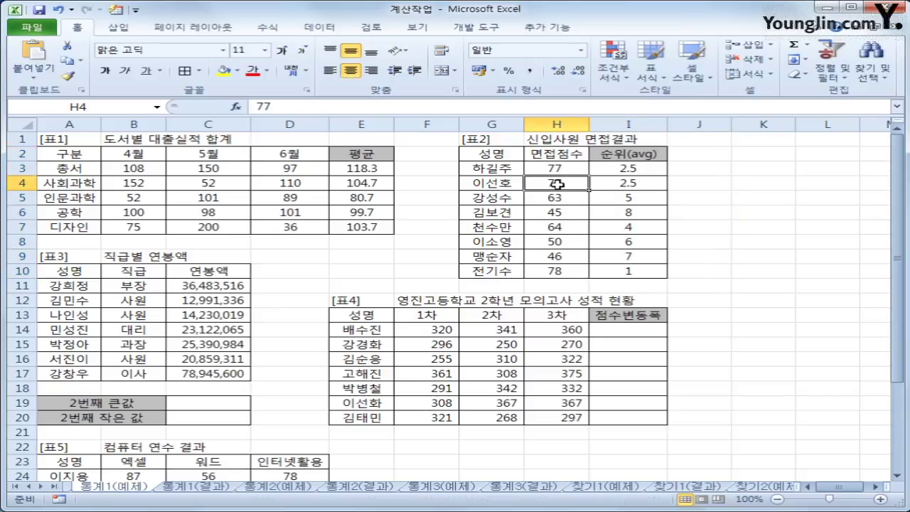
type("85")
key("Return")
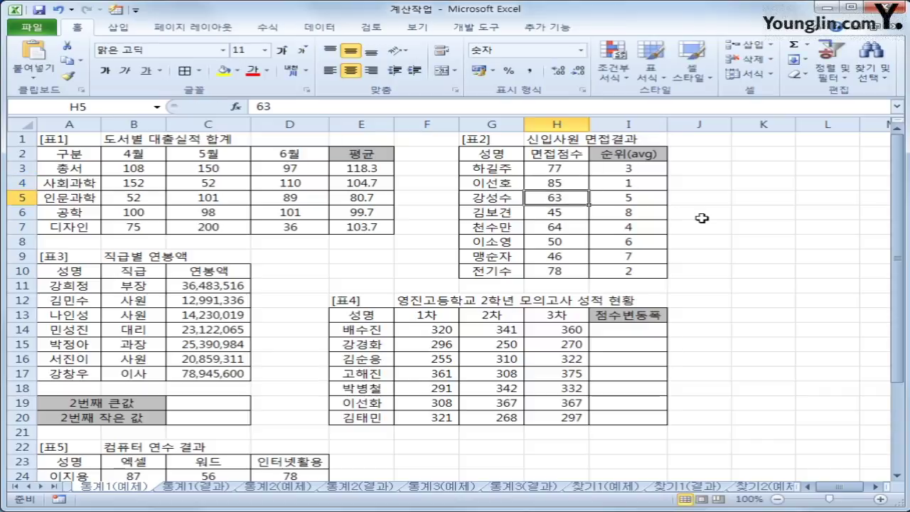
- Replace the formula in I3 with =RANK(H3,$H$3:$H$10) and fill it down to I10
left_click(622, 174)
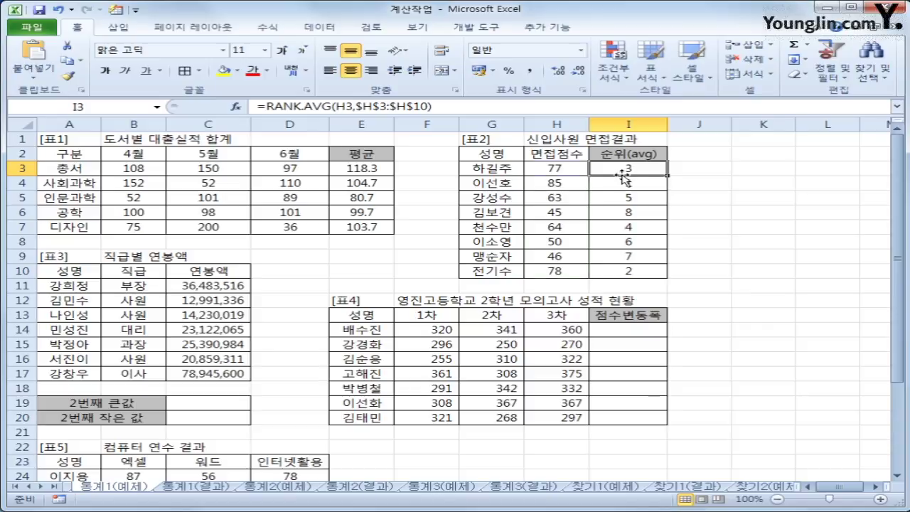
type("=rank(")
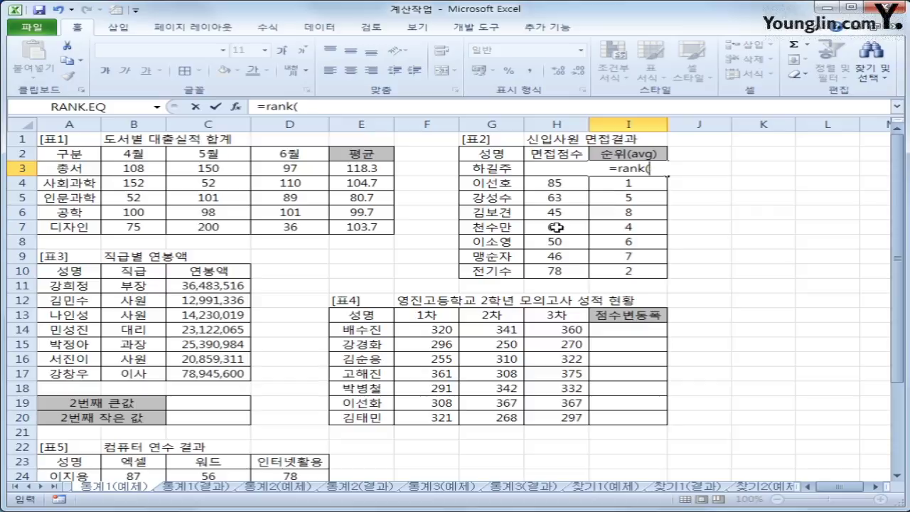
key("Left")
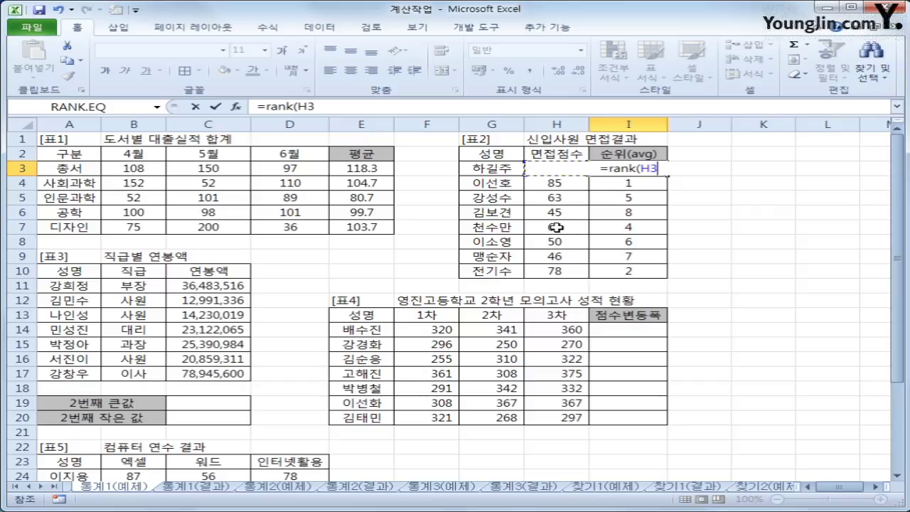
type(",")
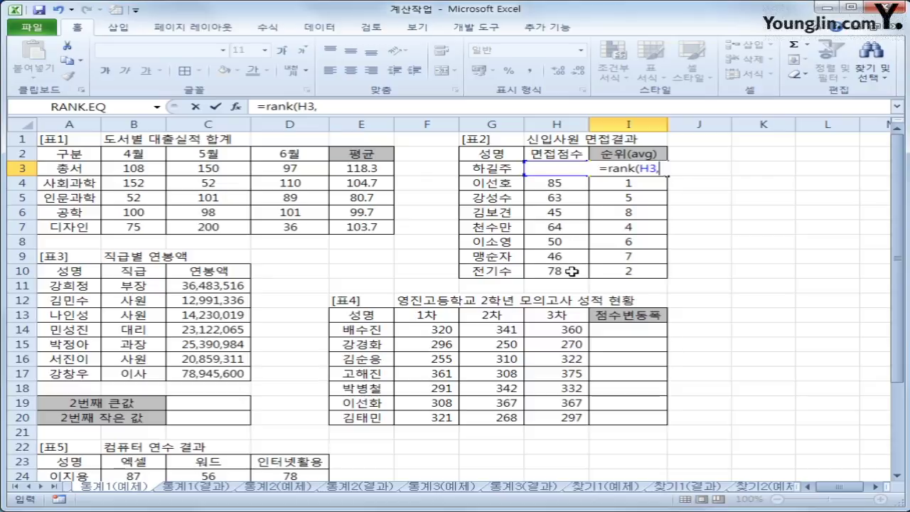
left_click_drag(572, 271, 561, 168)
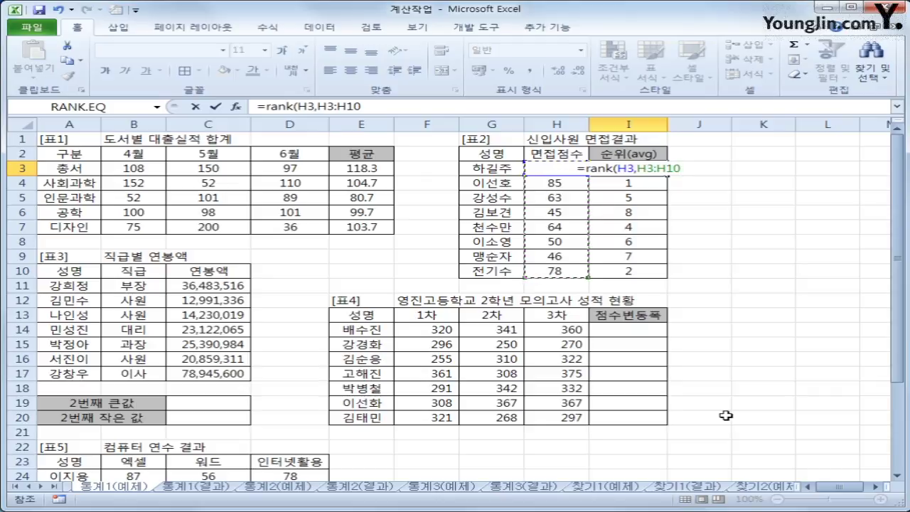
key("F4")
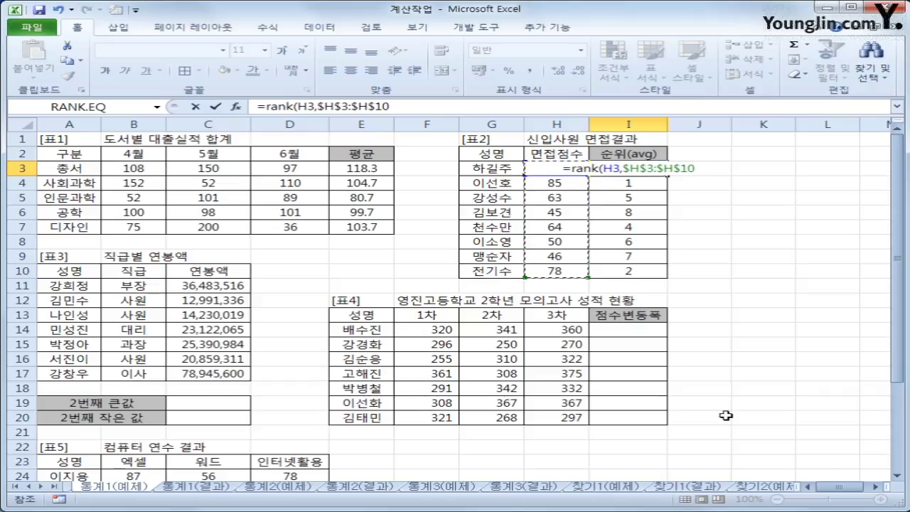
type(")")
key("Return")
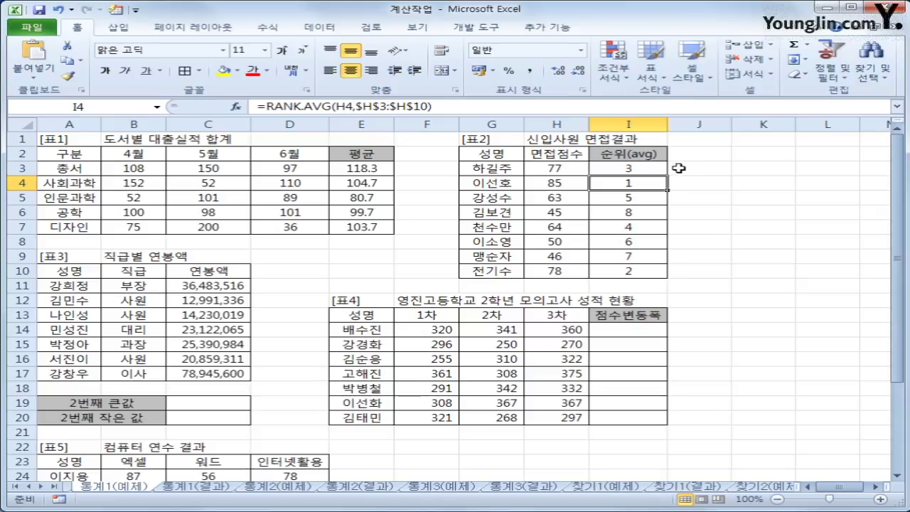
left_click(654, 173)
left_click_drag(670, 174, 669, 276)
- Remove the (avg) suffix from the rank heading in I2 so it reads 순위
left_click(623, 149)
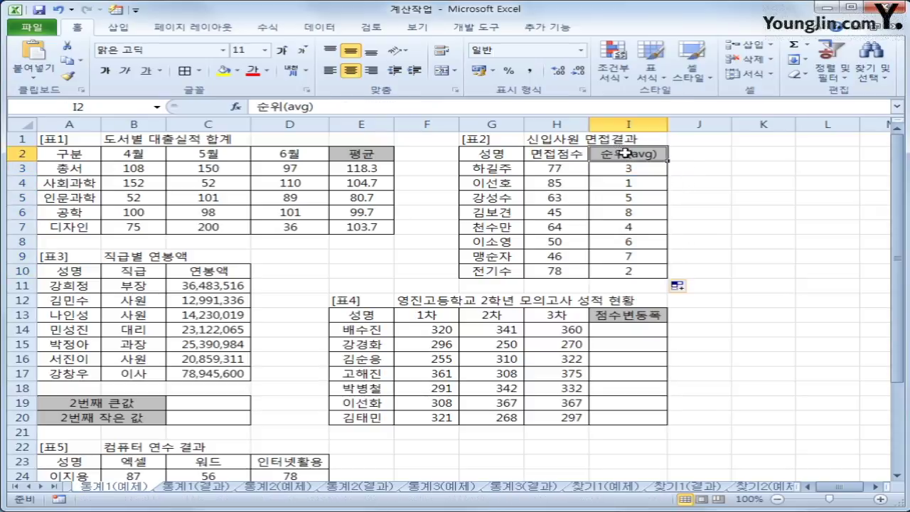
double_click(623, 151)
left_click_drag(625, 153, 663, 158)
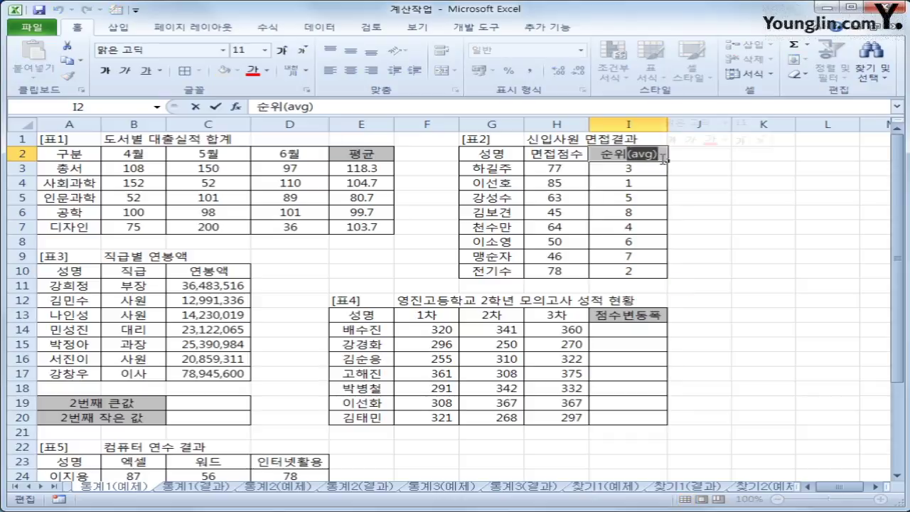
key("BackSpace")
left_click(658, 173)
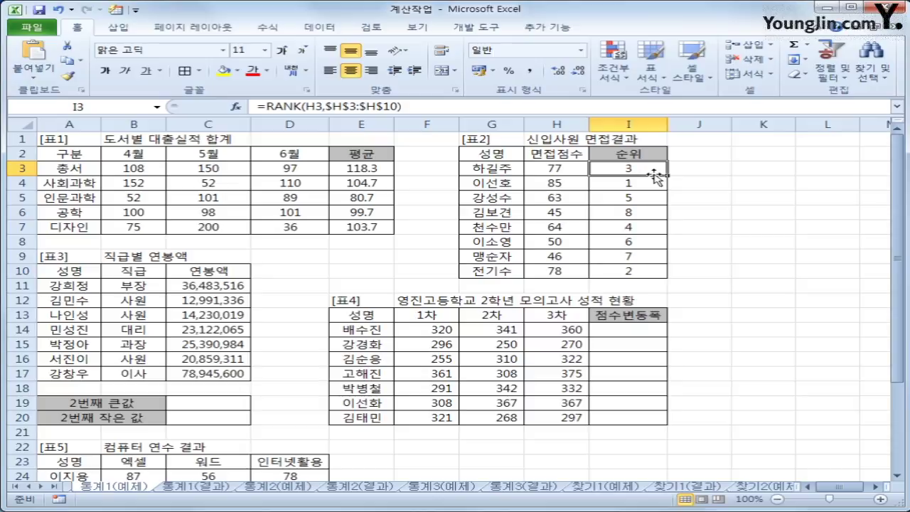
- Append &"등" to the RANK formula in I3 and fill it down to I10
left_click(424, 106)
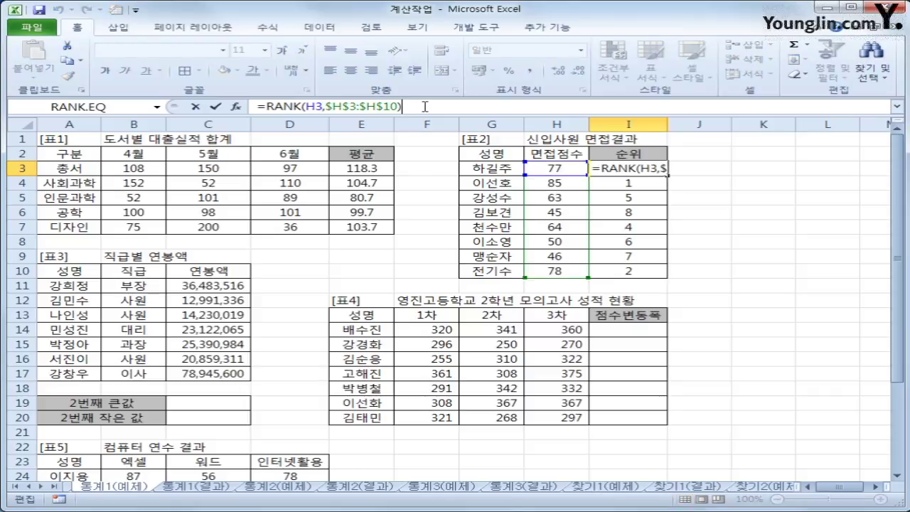
type("&\"")
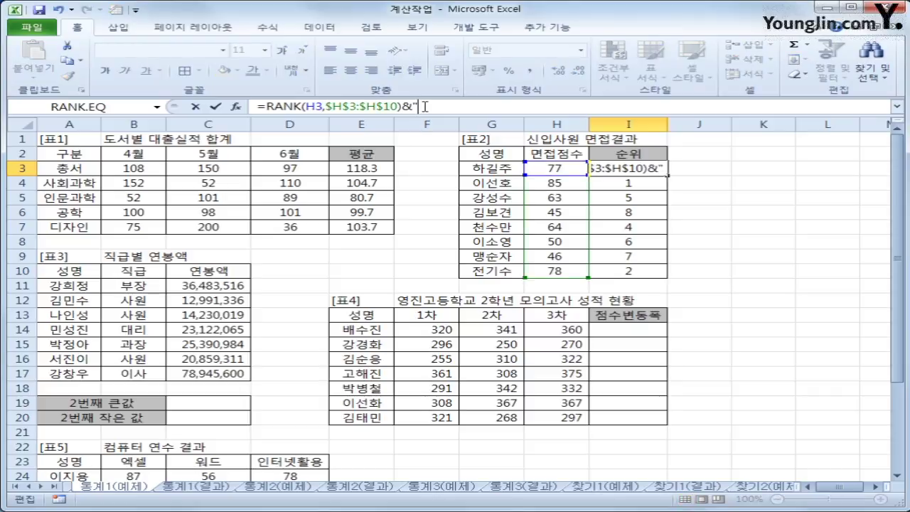
type("등\"")
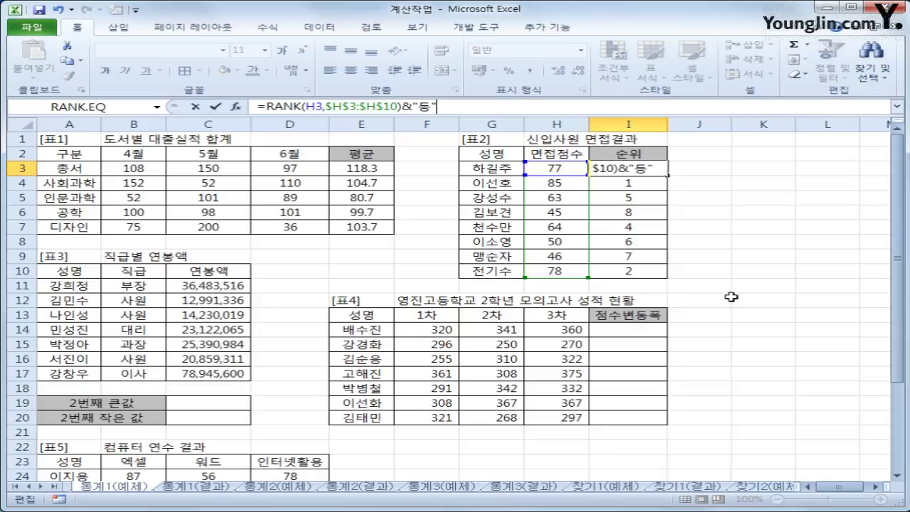
key("Return")
left_click(662, 172)
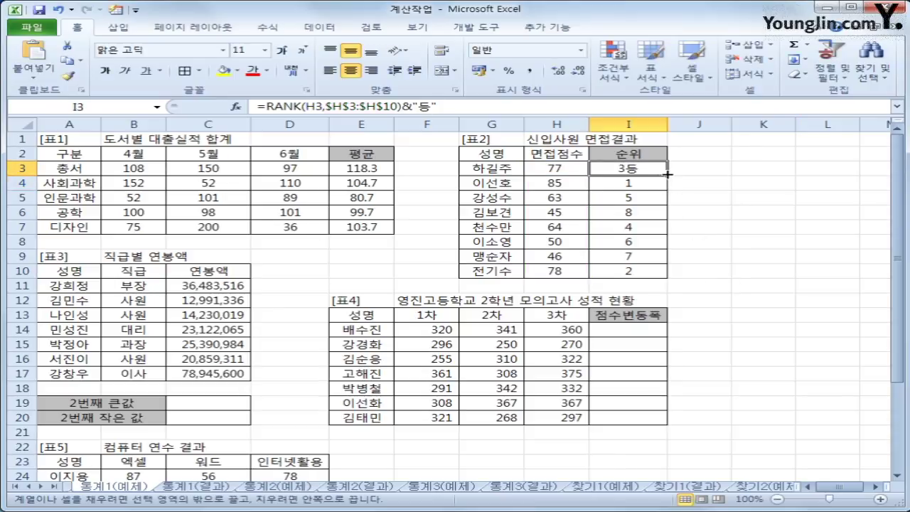
left_click_drag(667, 173, 662, 276)
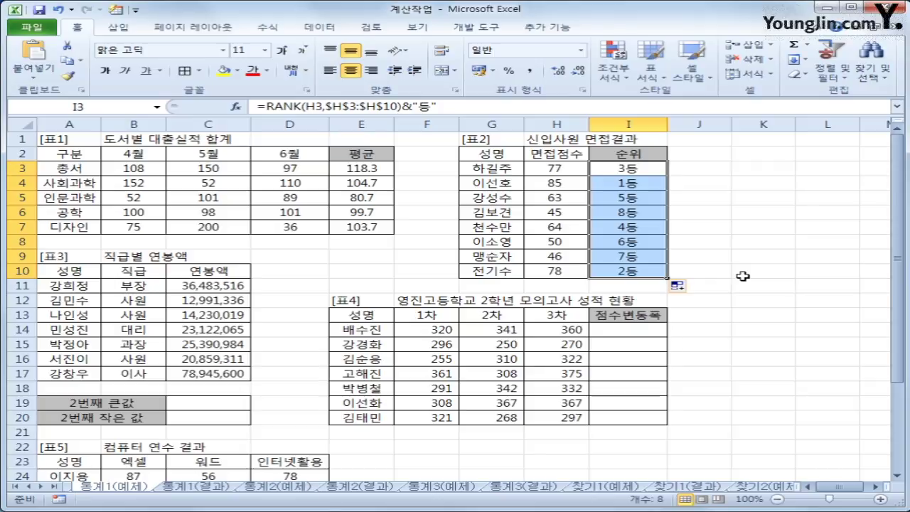
- Insert a LARGE function in C19 with array C11:C17 and K set to 2, giving the second-largest salary
left_click(234, 402)
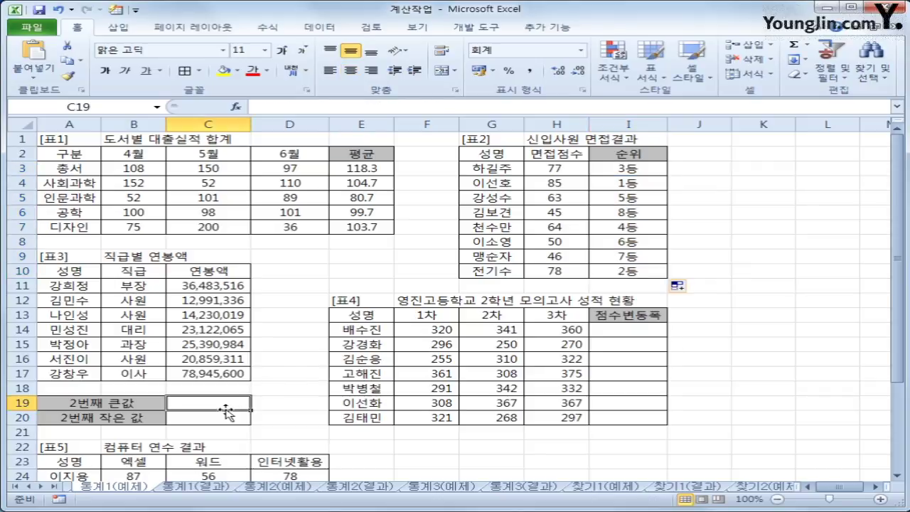
left_click(225, 418)
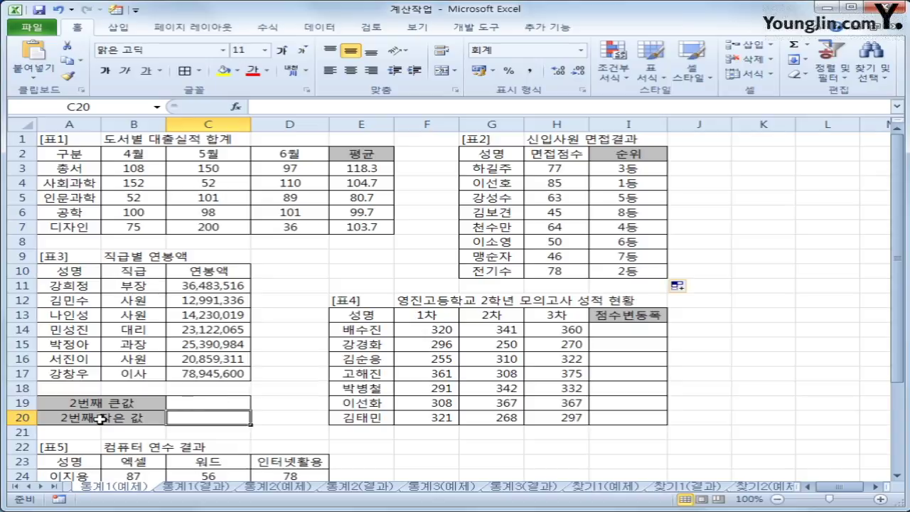
left_click(218, 403)
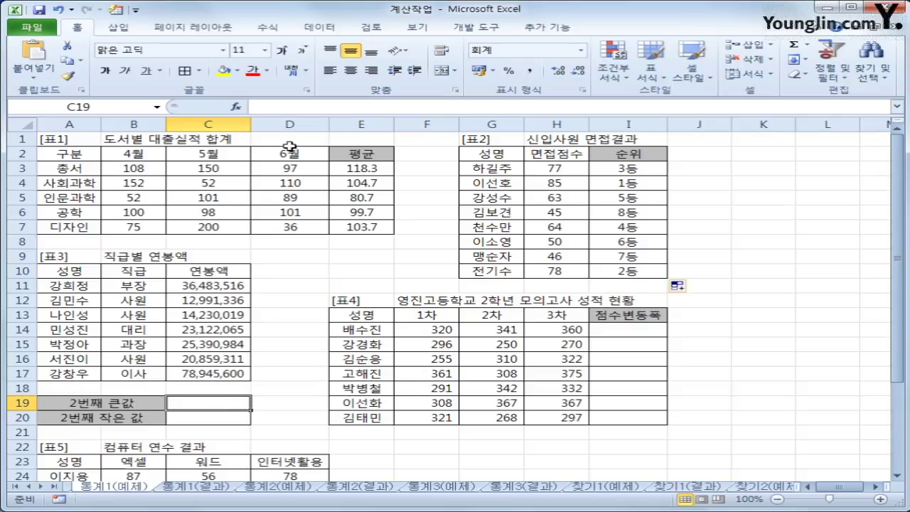
left_click(271, 28)
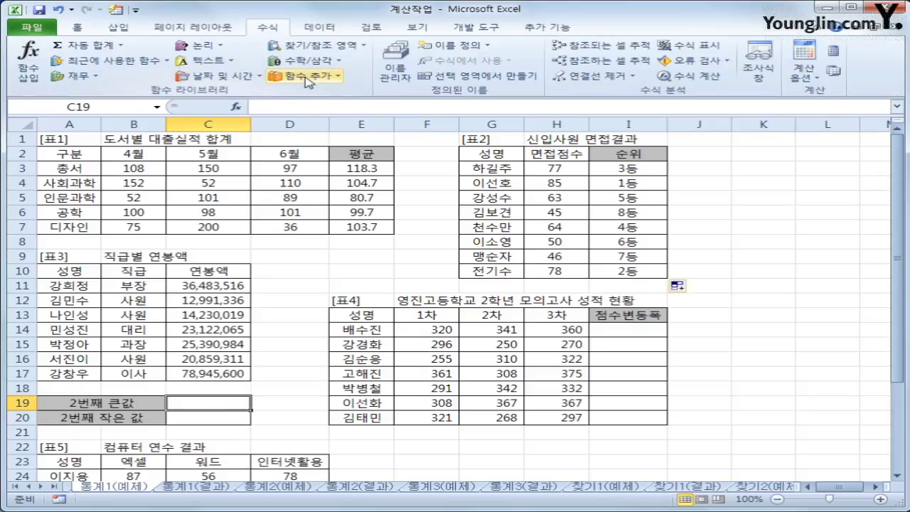
left_click(306, 78)
mouse_move(328, 94)
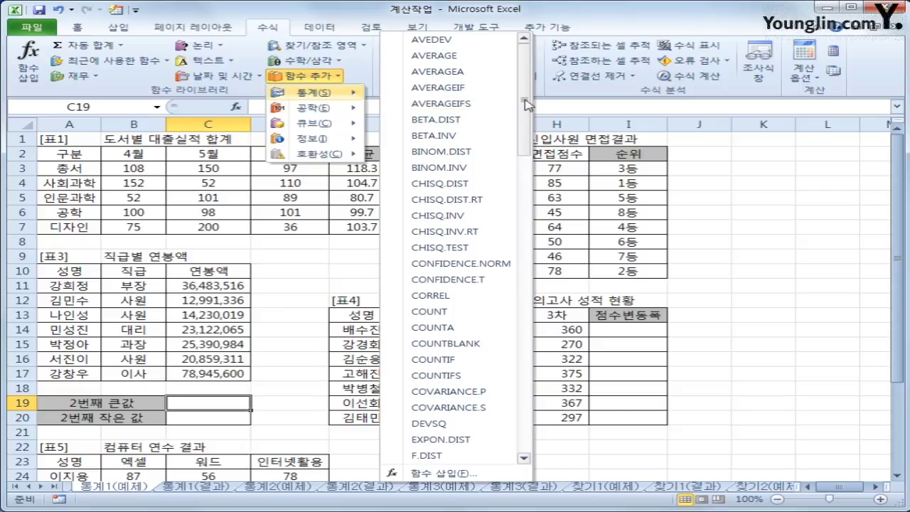
left_click_drag(523, 101, 524, 276)
left_click(462, 99)
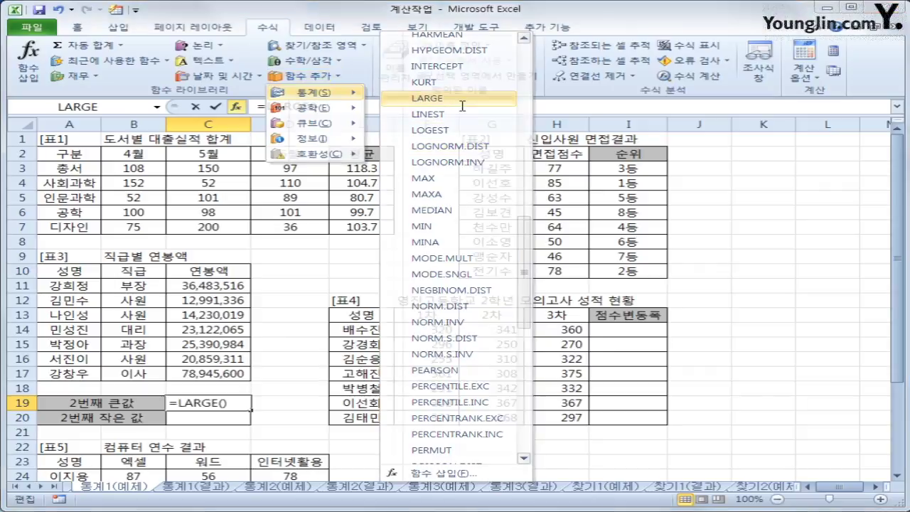
left_click_drag(451, 294, 475, 173)
left_click(225, 282)
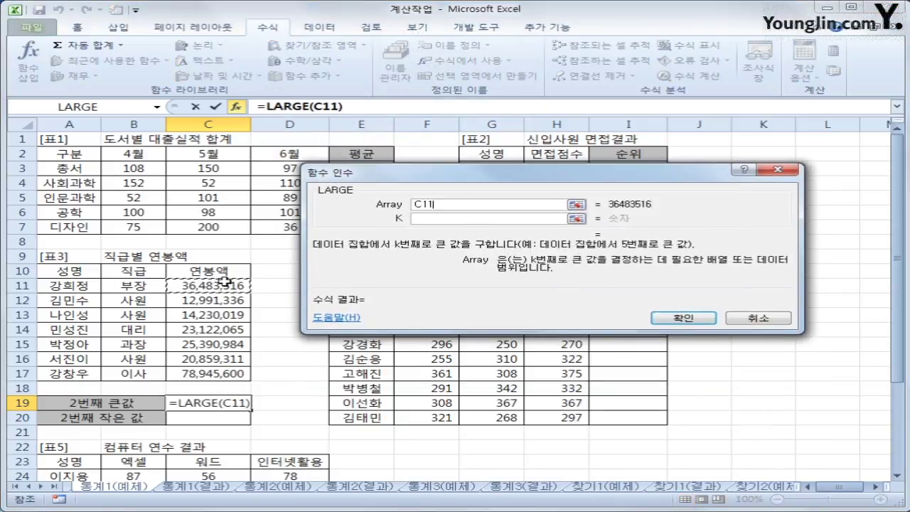
left_click_drag(226, 282, 213, 374)
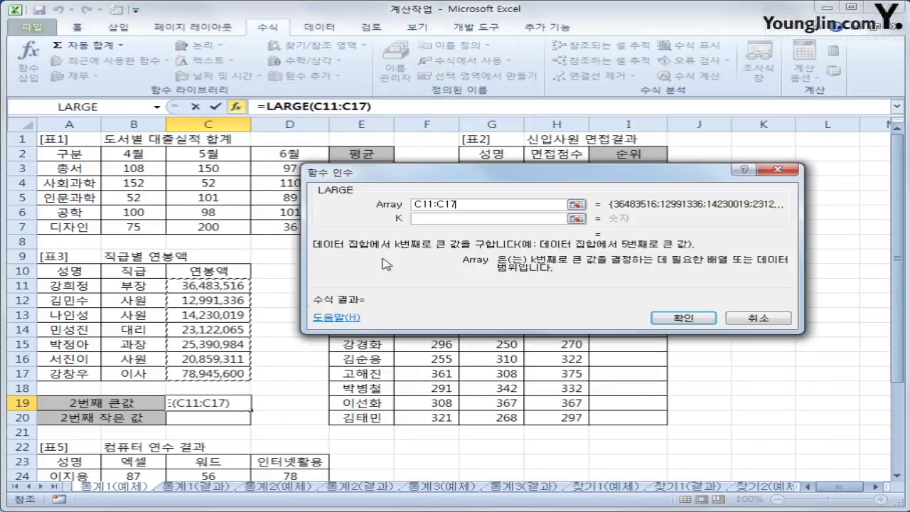
left_click(444, 218)
type("2")
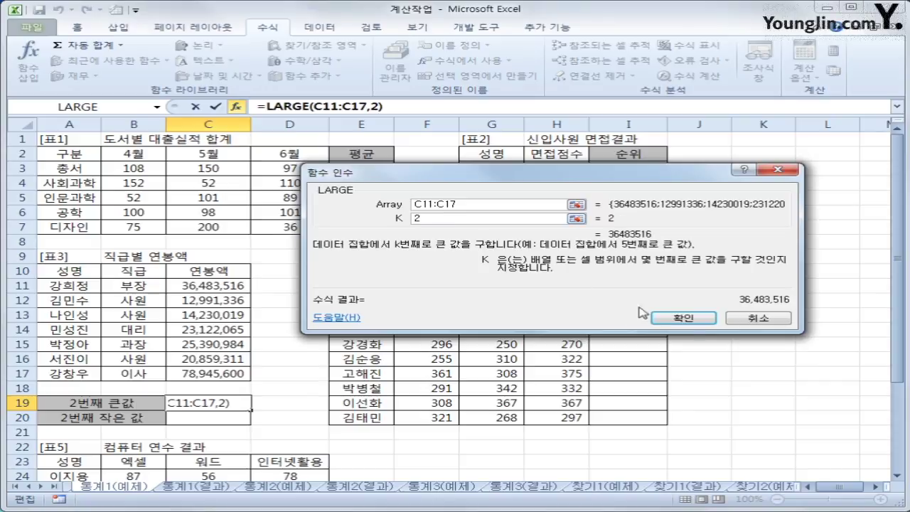
left_click(686, 320)
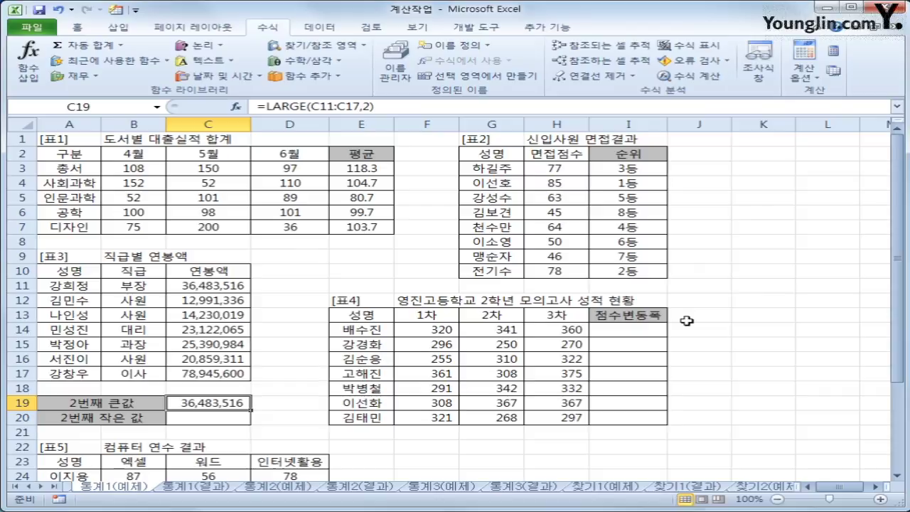
- Insert a SMALL function in C20 with array C11:C17 and K set to 2, giving the second-smallest salary
left_click(235, 421)
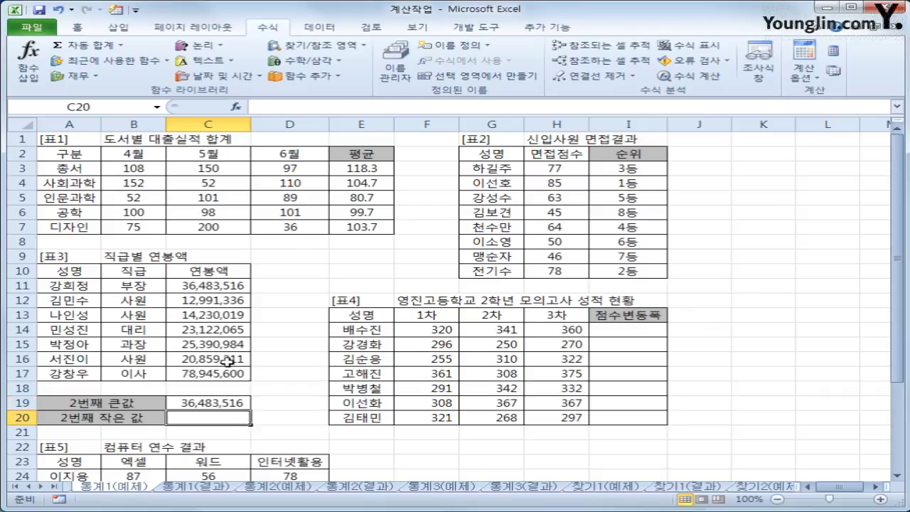
left_click(275, 78)
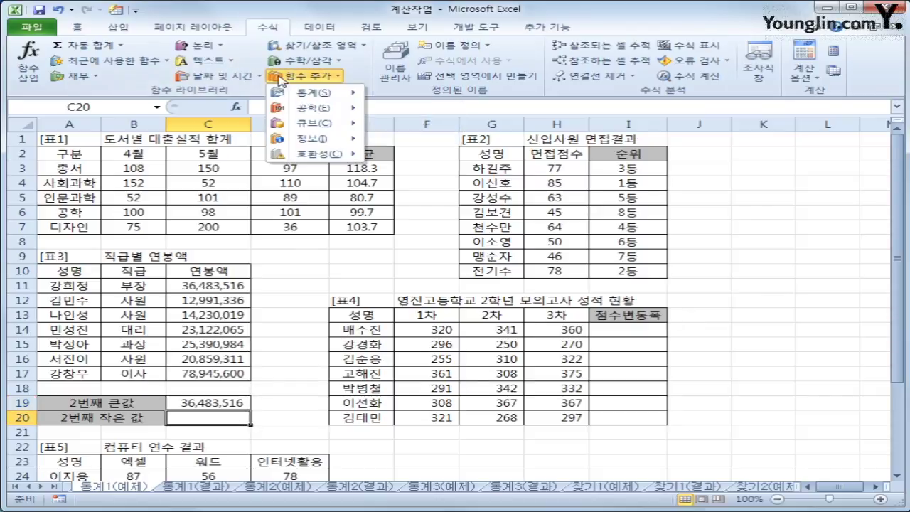
mouse_move(314, 100)
left_click_drag(526, 118, 523, 356)
left_click(481, 350)
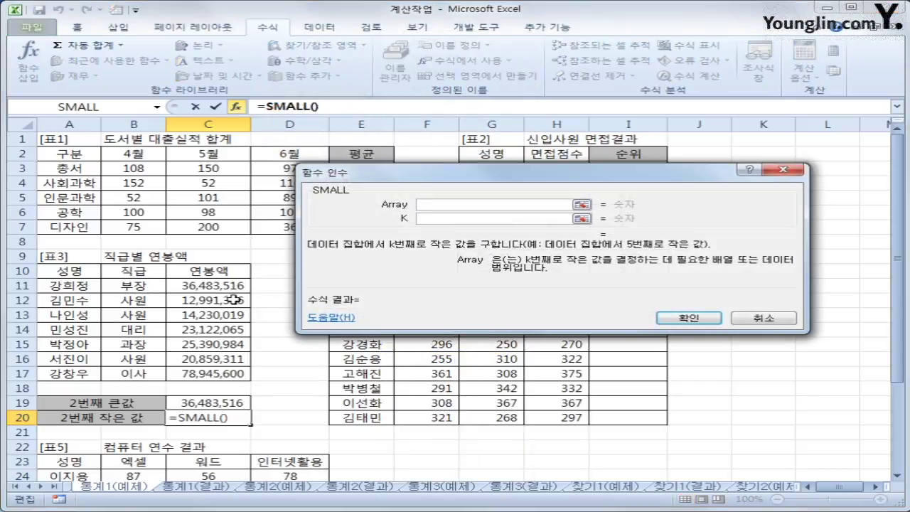
left_click_drag(222, 285, 237, 372)
left_click(430, 218)
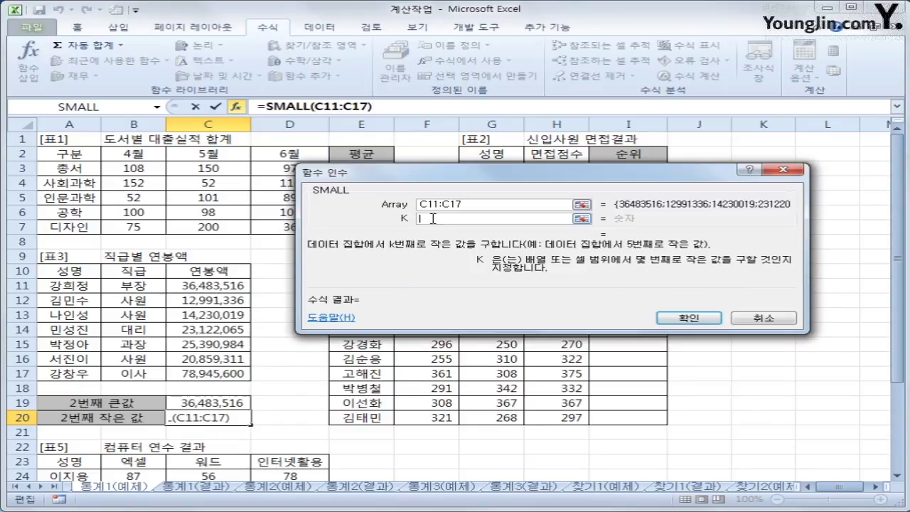
type("2")
left_click(671, 317)
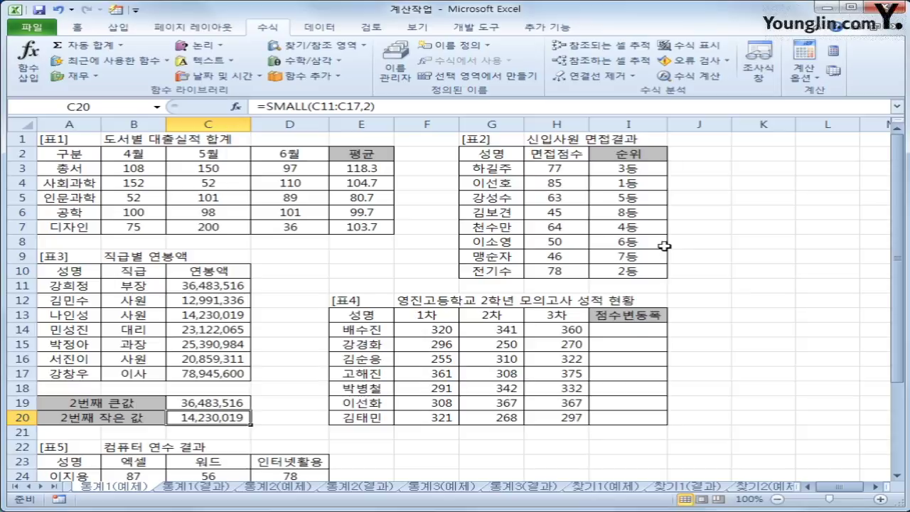
- Enter =MAX(F14:H14) in I14, the first score-variation cell of table 4
left_click(632, 329)
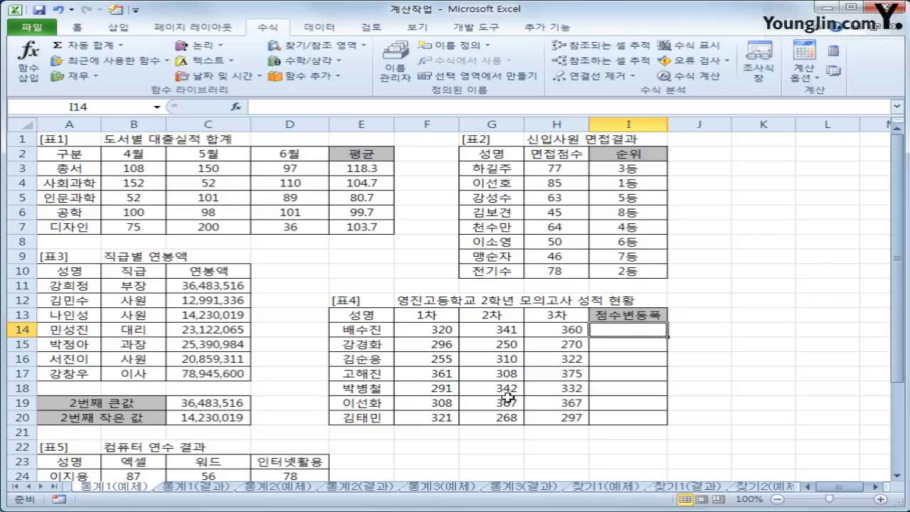
left_click(121, 45)
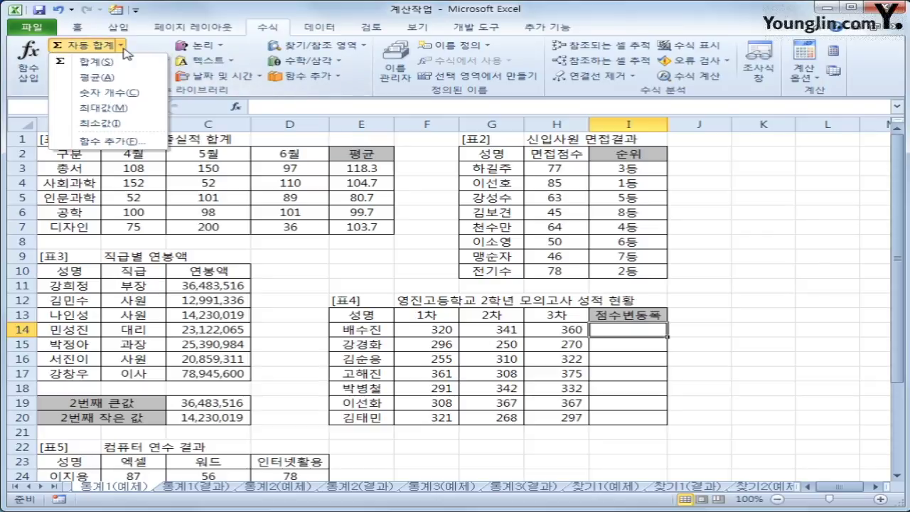
left_click(139, 115)
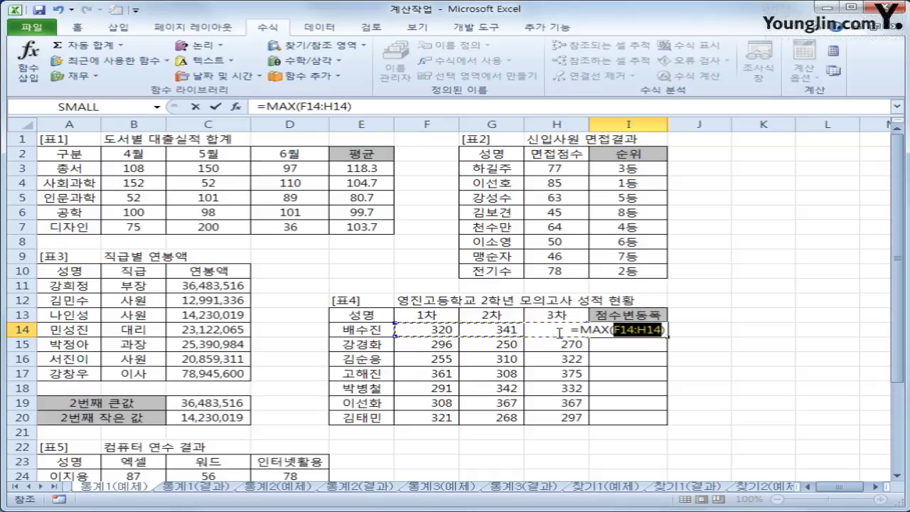
key("Return")
- Extend the formula in I14 to =MAX(F14:H14)-MIN(F14:H14) and fill it down to I20
left_click(615, 331)
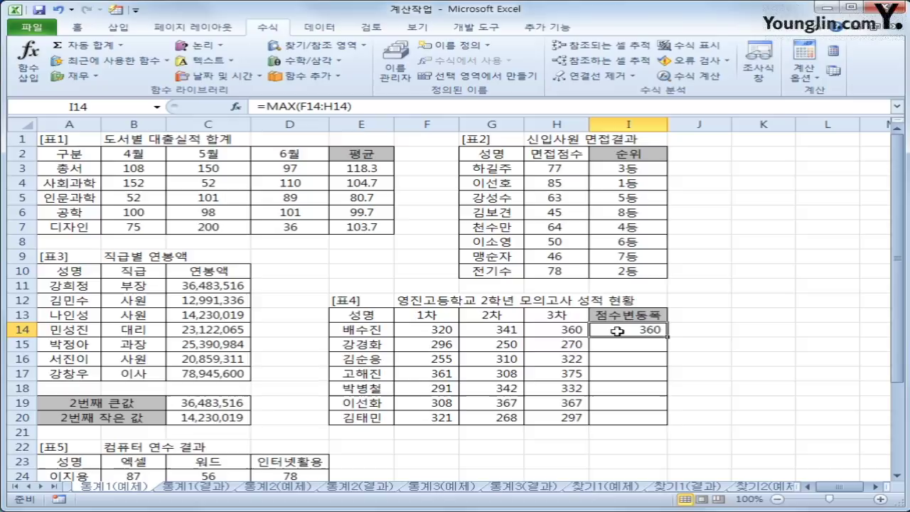
left_click(365, 107)
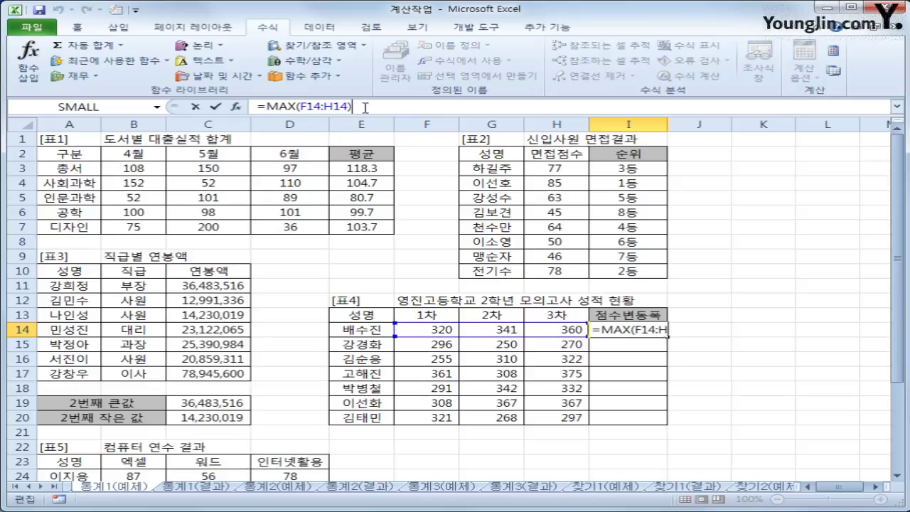
type("-")
left_click(308, 79)
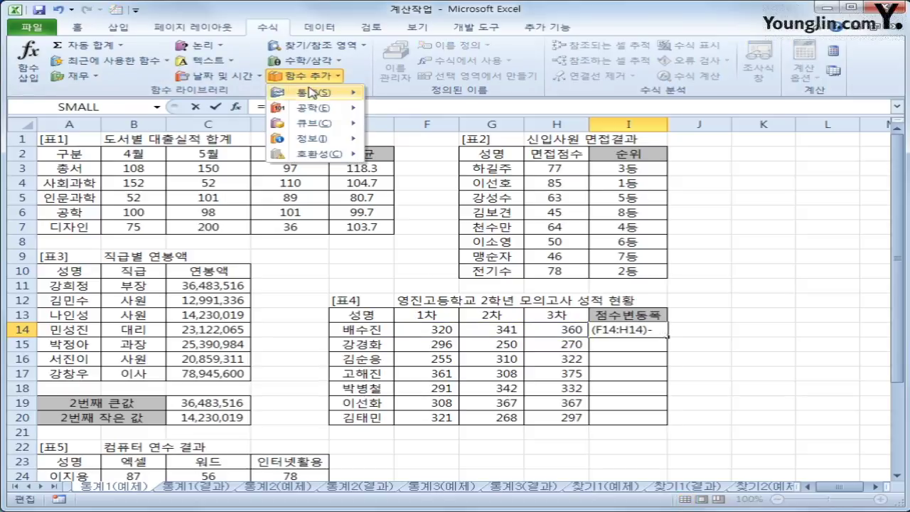
mouse_move(313, 93)
left_click_drag(527, 102, 532, 234)
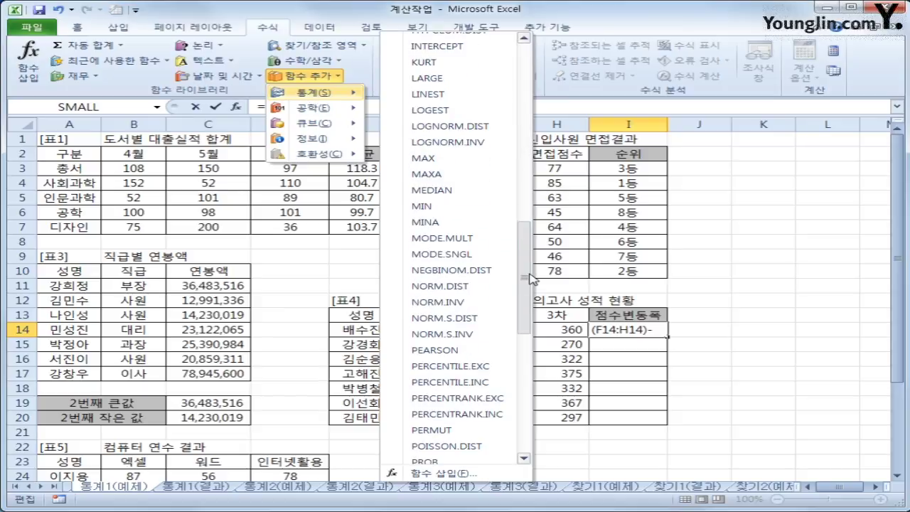
left_click(472, 205)
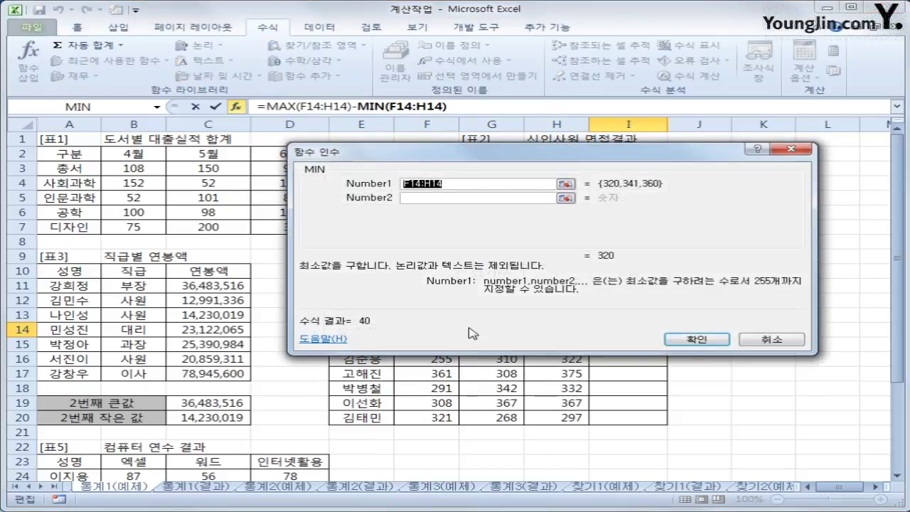
left_click(488, 329)
left_click_drag(426, 330, 544, 332)
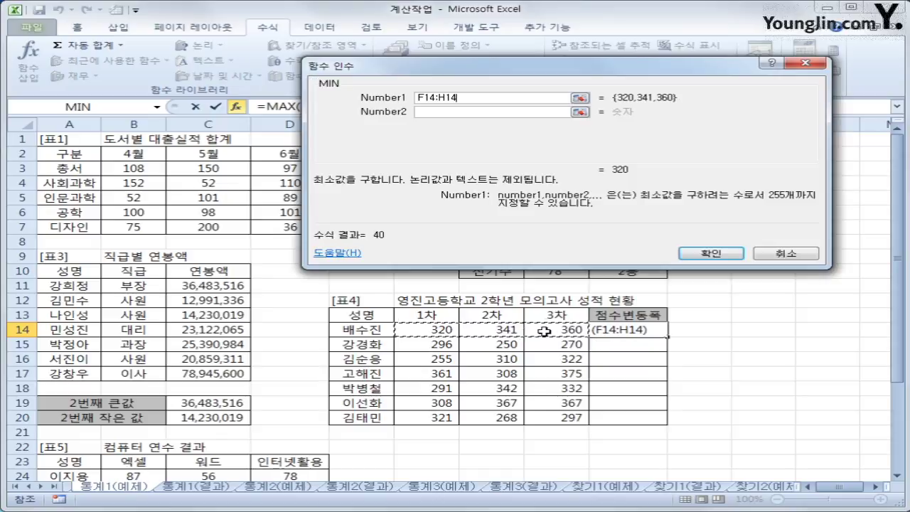
key("Return")
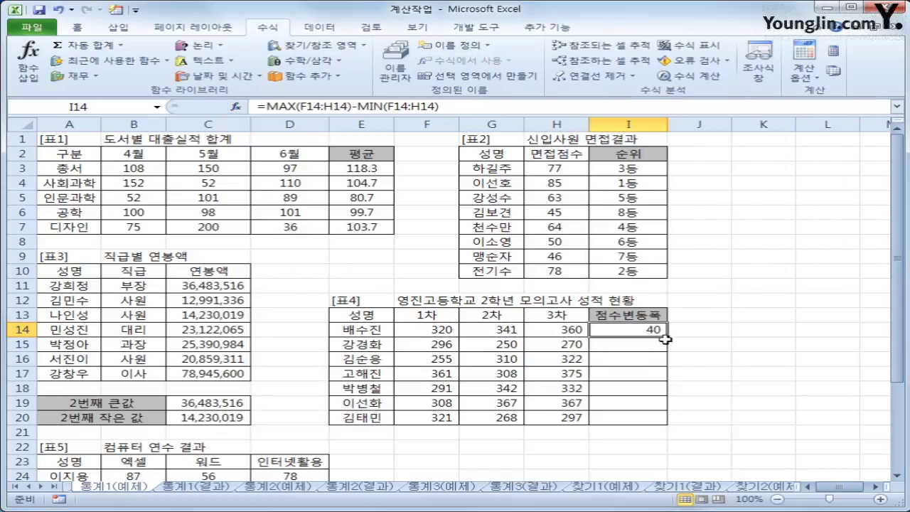
left_click_drag(668, 340, 667, 423)
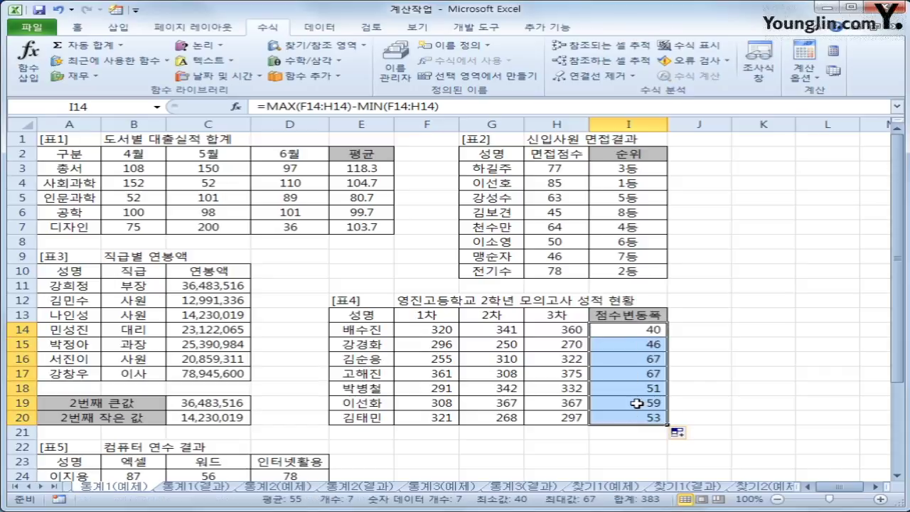
- Begin a standard deviation formula in B30 of table 5 by entering =stdev
scroll(498, 370, "down", 4)
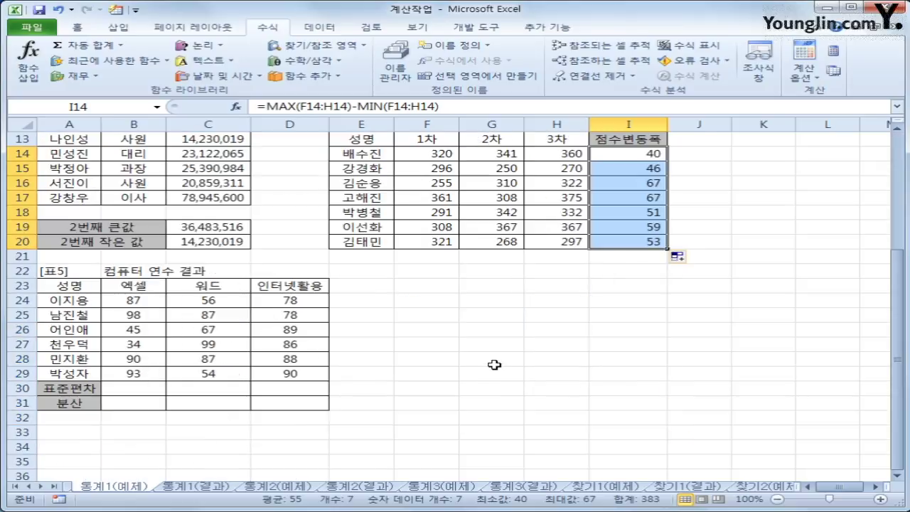
left_click(132, 389)
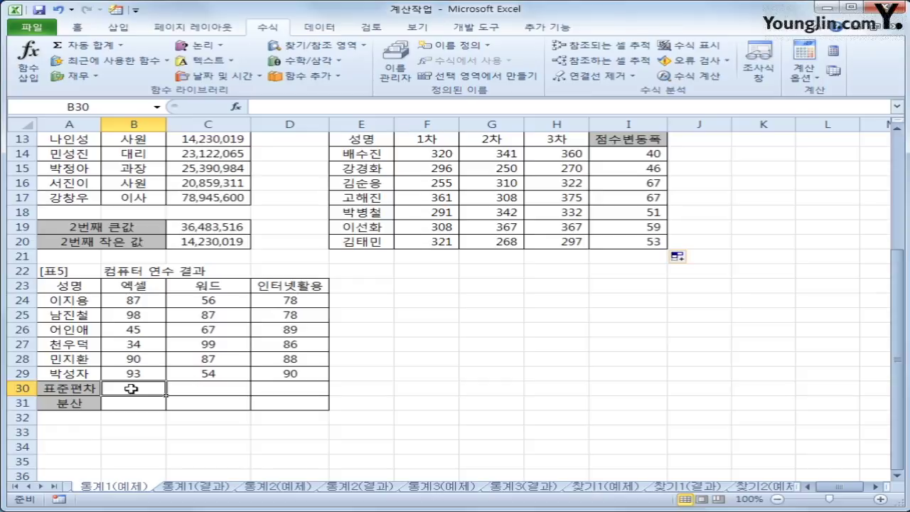
type("=")
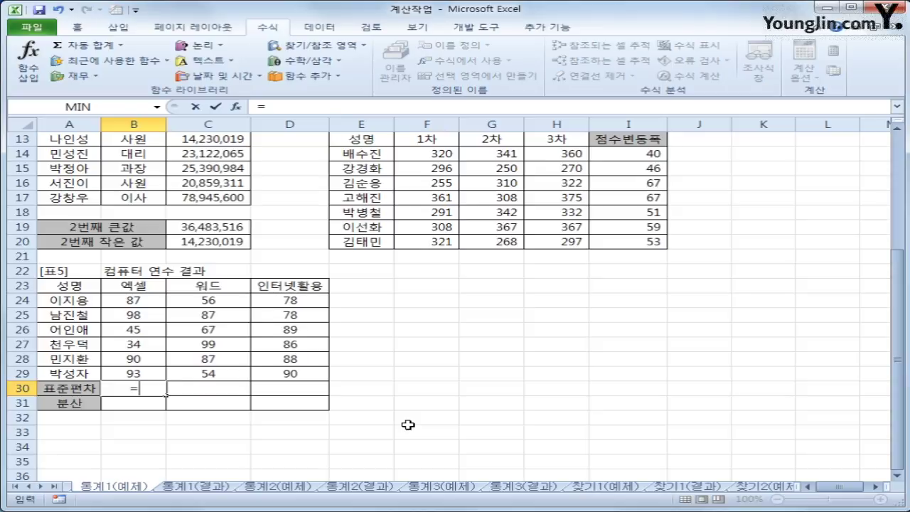
type("ㄴ")
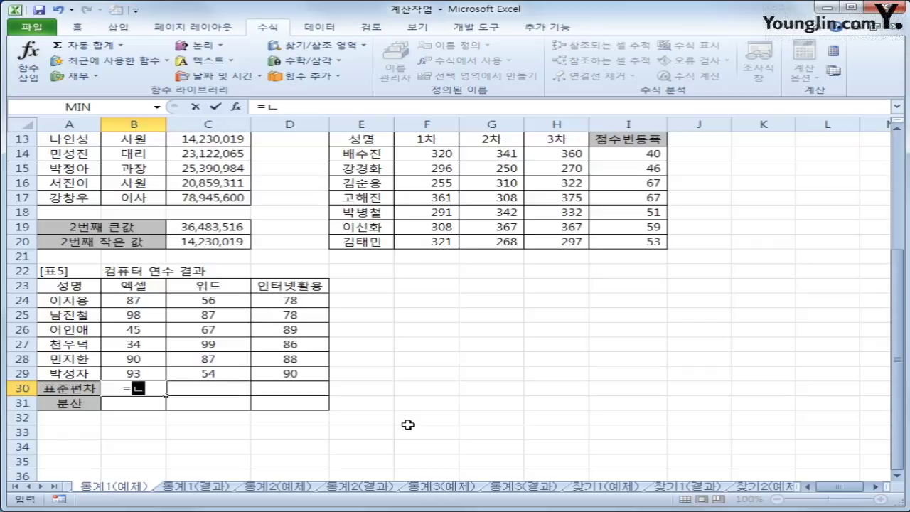
key("BackSpace")
type("st")
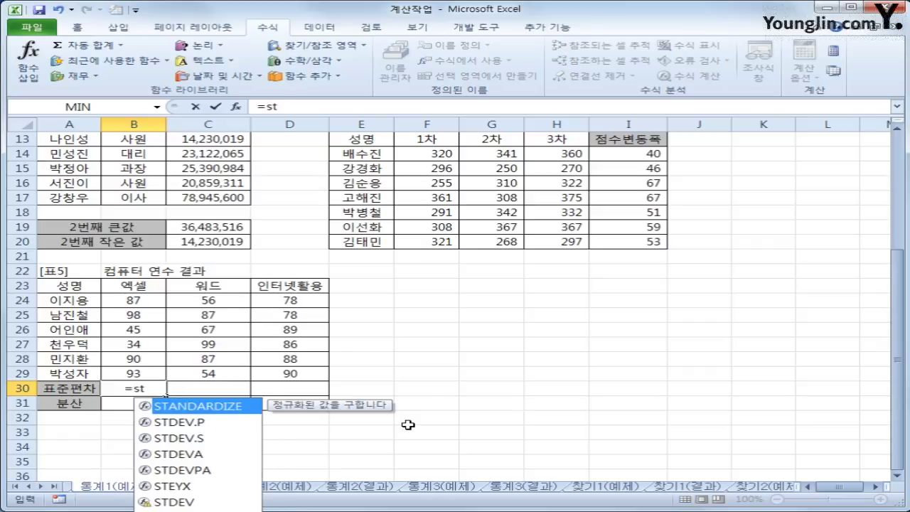
type("dev")
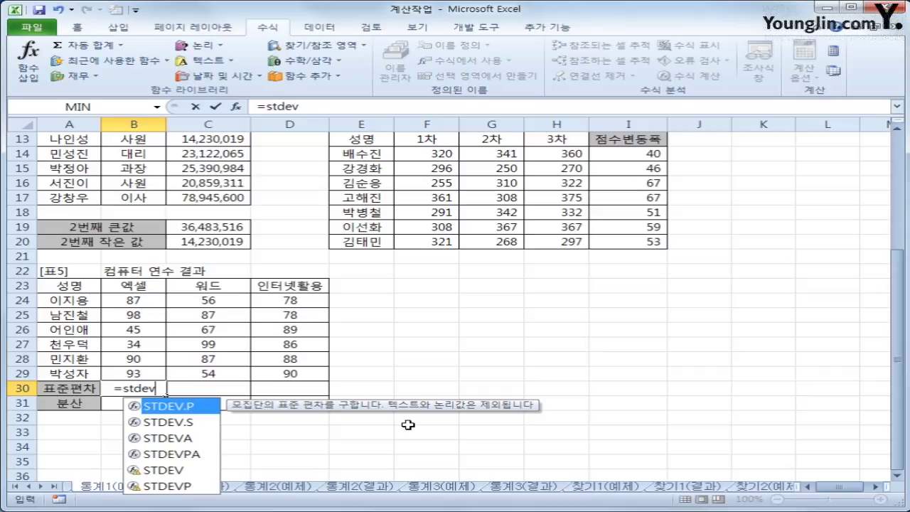
- Compare the descriptions of the suggested standard deviation functions STDEV.P, STDEV.S and STDEV for the formula in B30
key("Down")
key("Down")
key("Down")
key("Down")
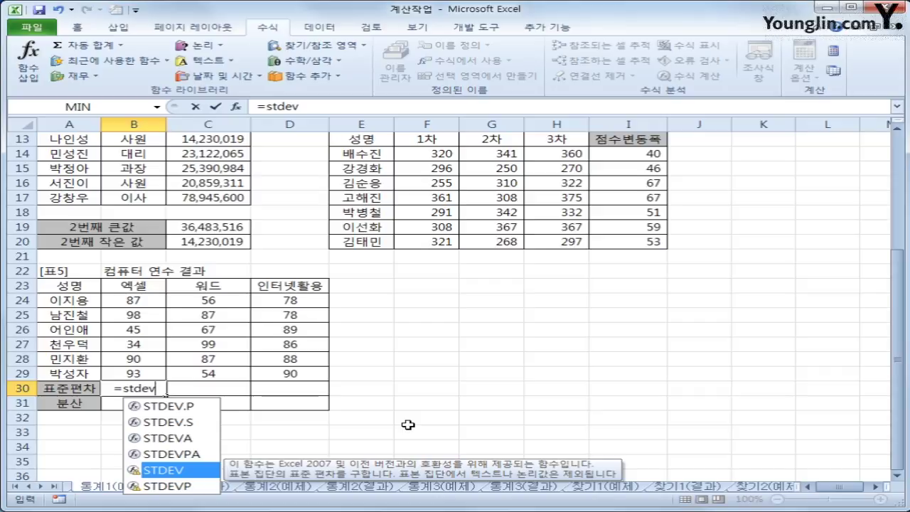
key("Up")
key("Up")
key("Up")
key("Up")
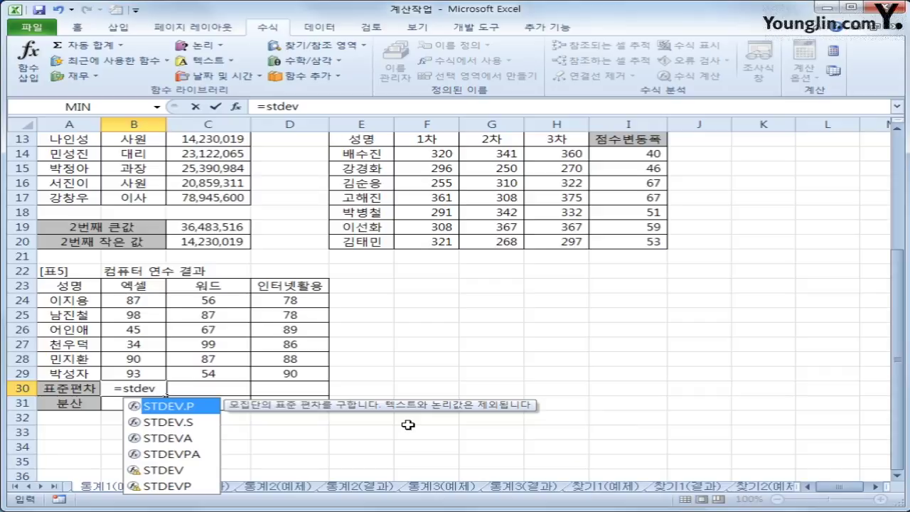
key("Down")
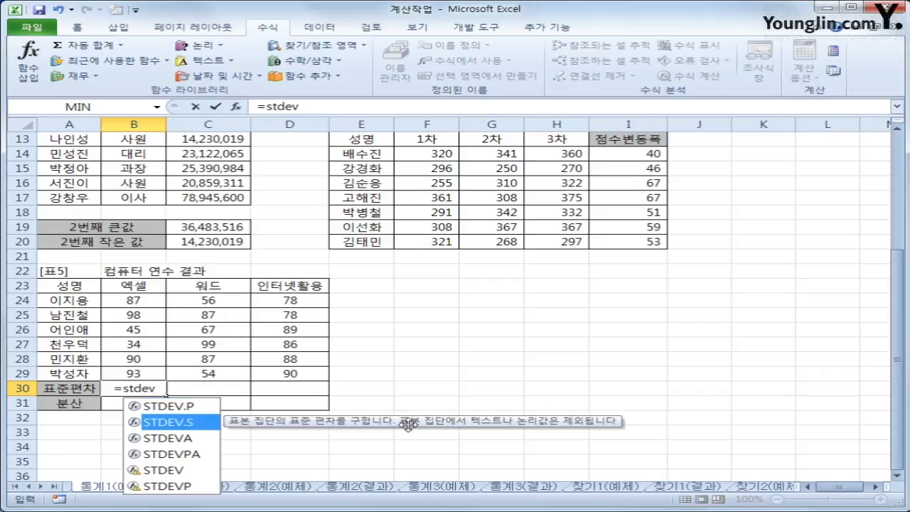
key("Up")
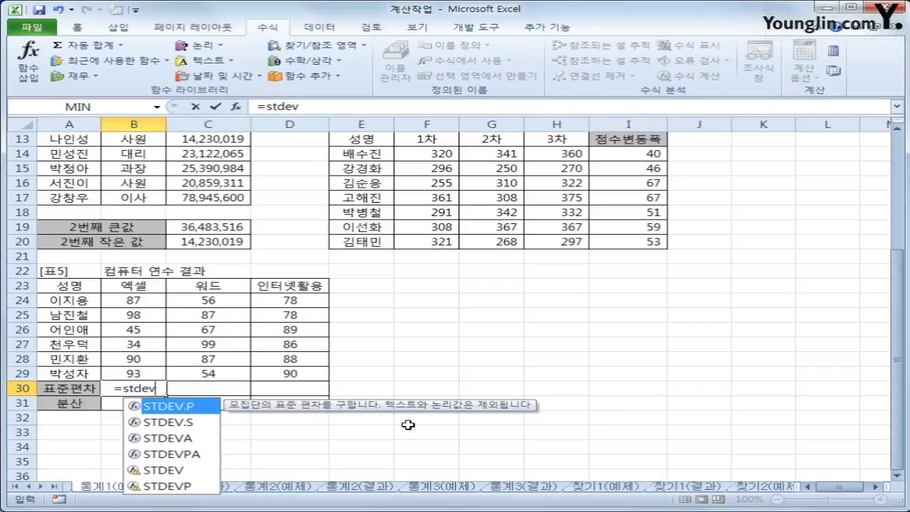
key("Down")
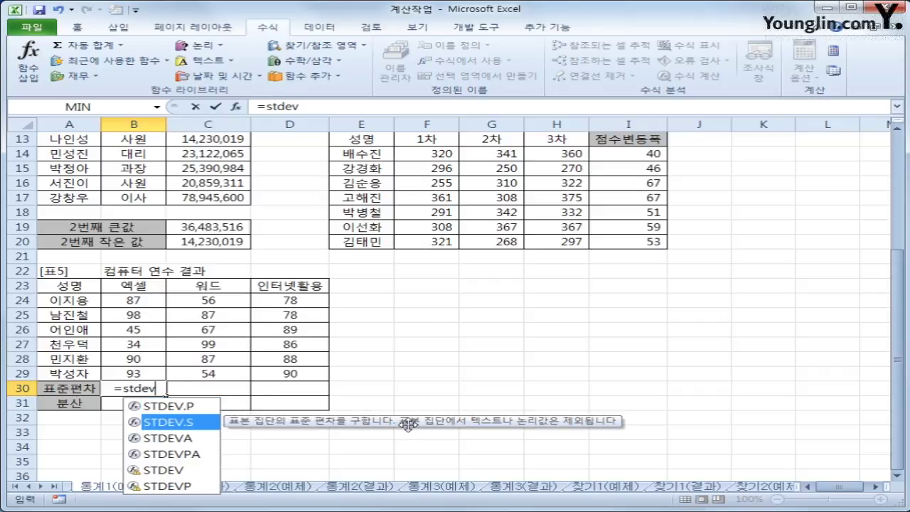
key("Up")
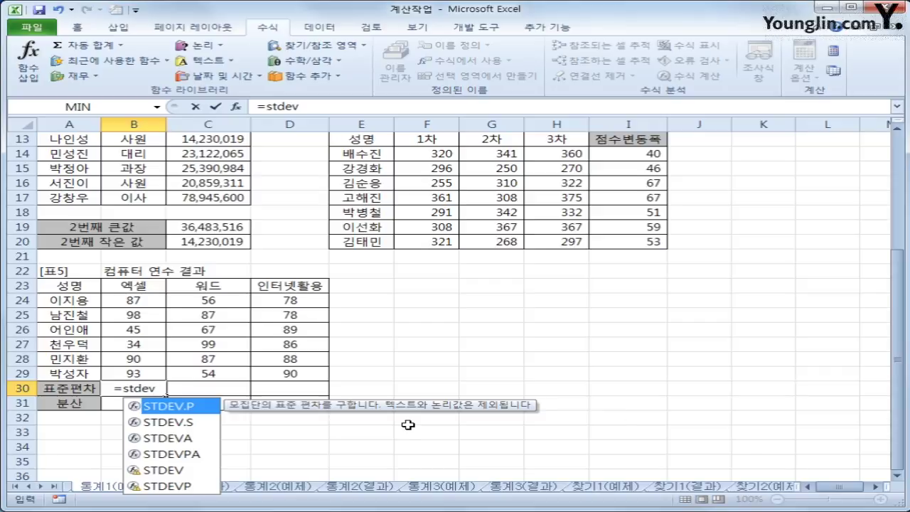
- Complete the formula in B30 as =STDEV(B24:B29) and fill it across to D30
key("Down")
key("Down")
key("Down")
key("Down")
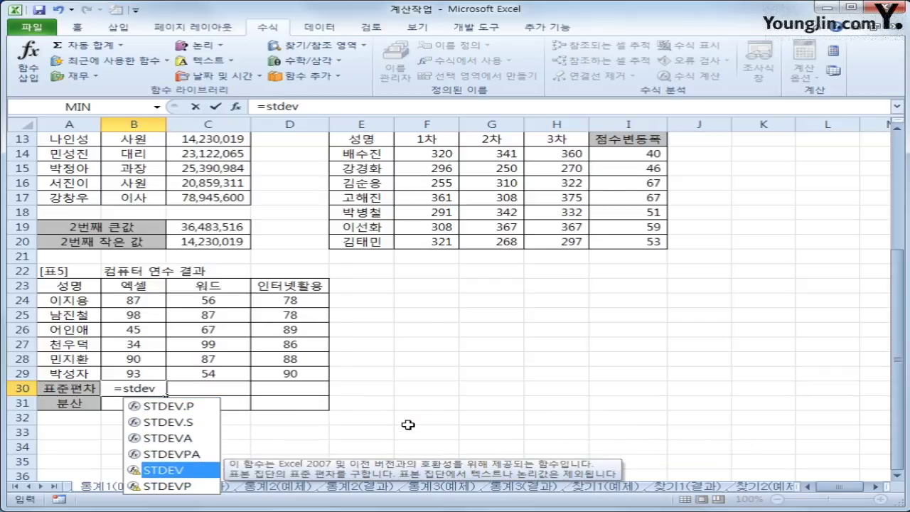
type("(")
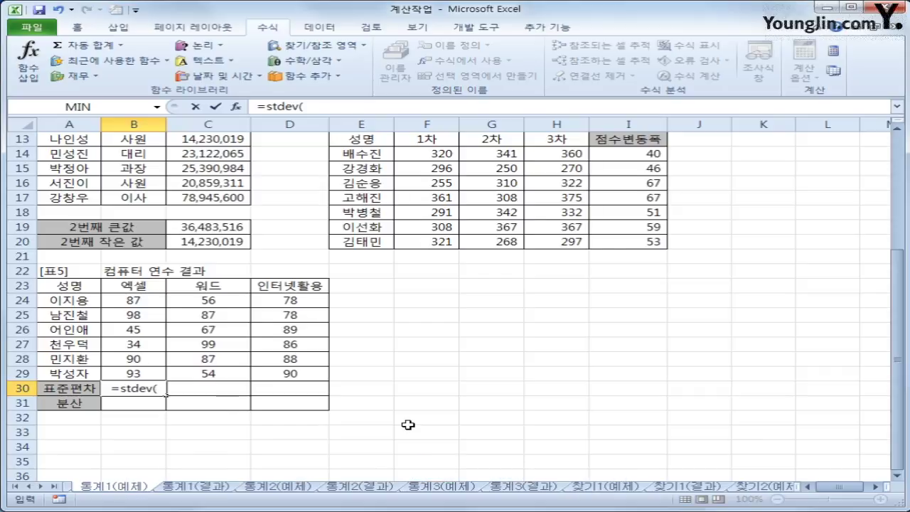
left_click_drag(164, 306, 152, 373)
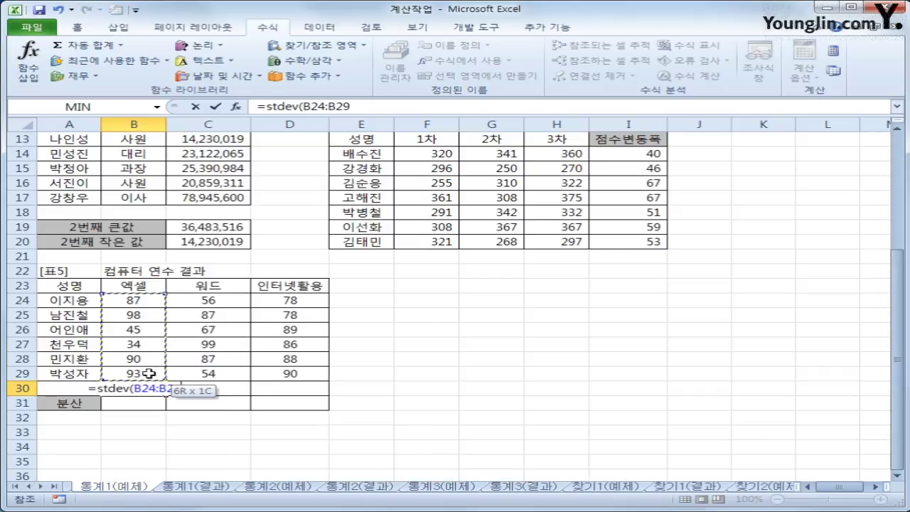
type(")")
key("Return")
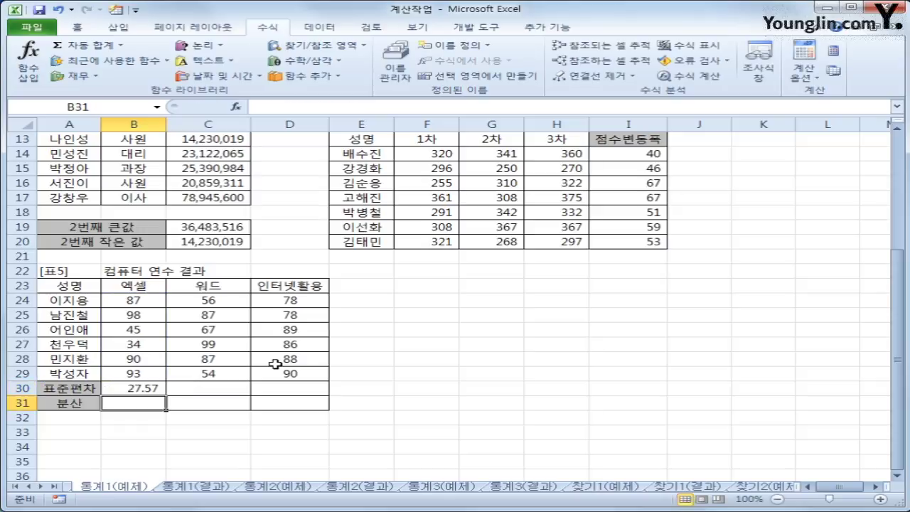
left_click(131, 388)
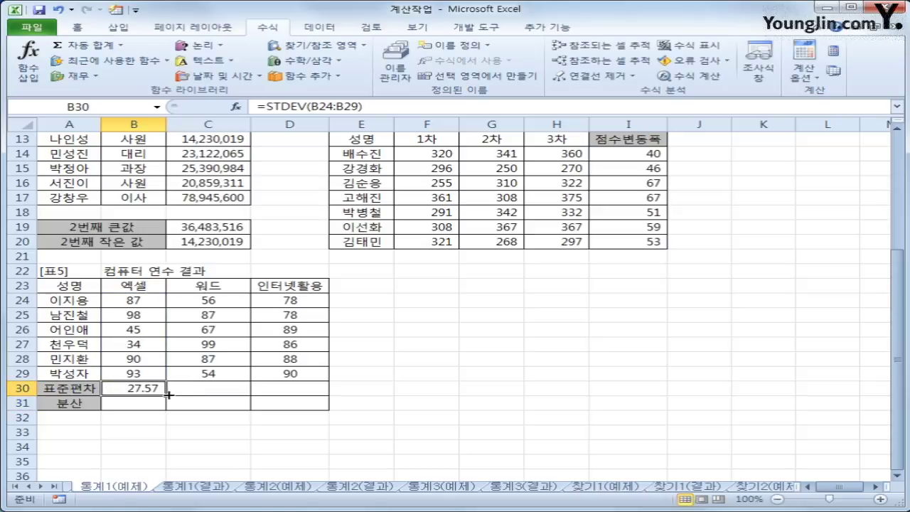
left_click_drag(166, 395, 297, 394)
left_click(146, 415)
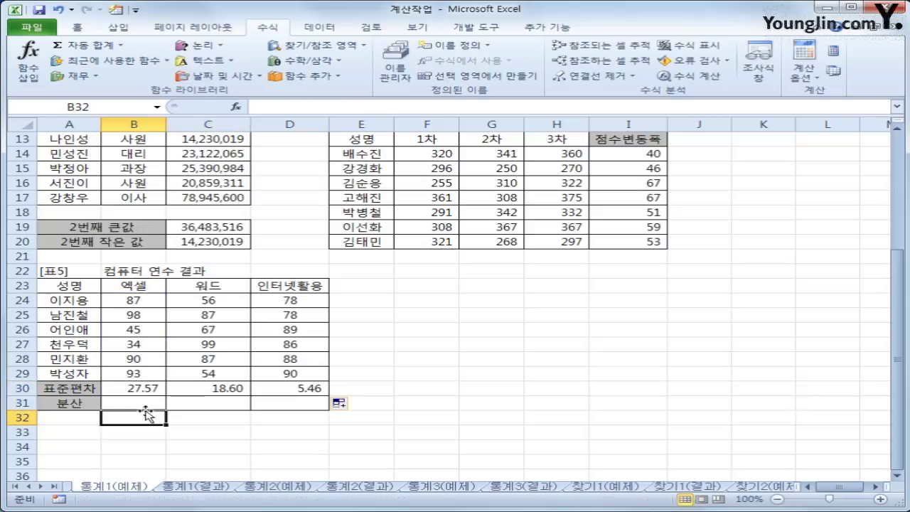
- Enter the variance formula =VAR(B24:B29) in B31 and fill it across to D31
left_click(117, 396)
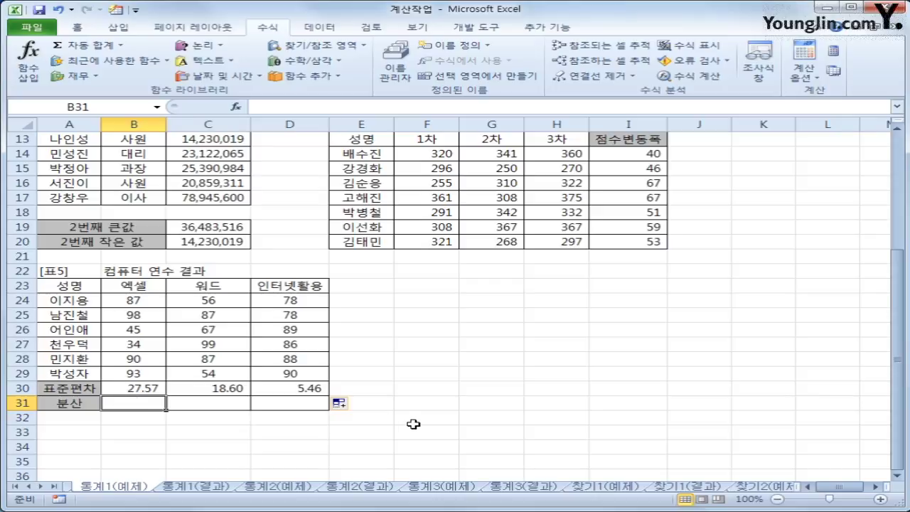
type("=va")
type("r(")
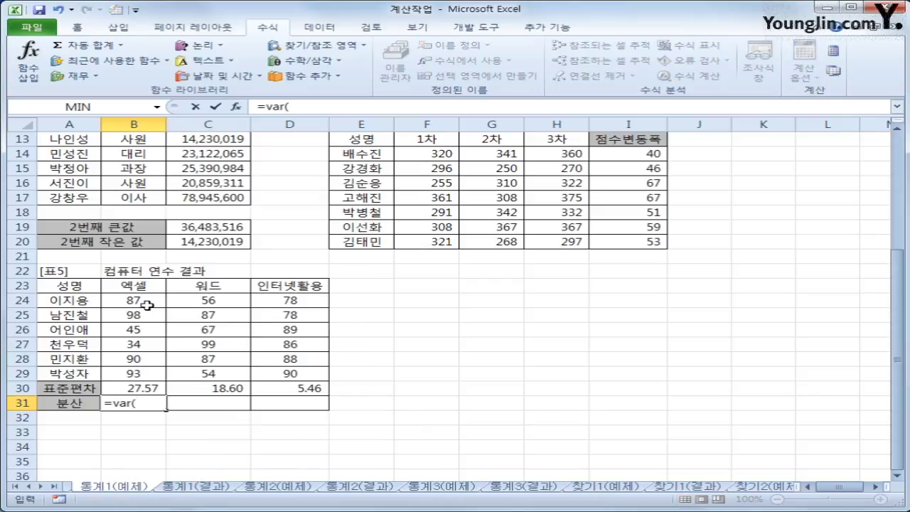
left_click_drag(136, 302, 137, 372)
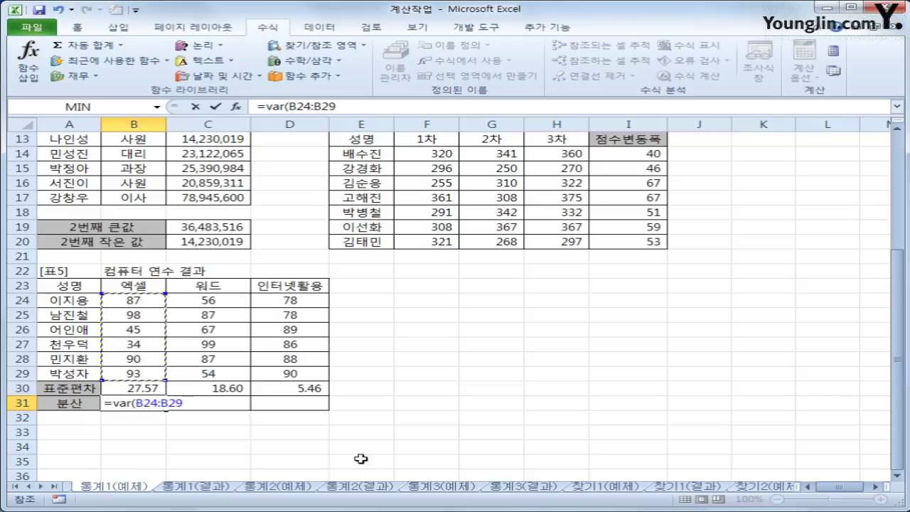
type(")")
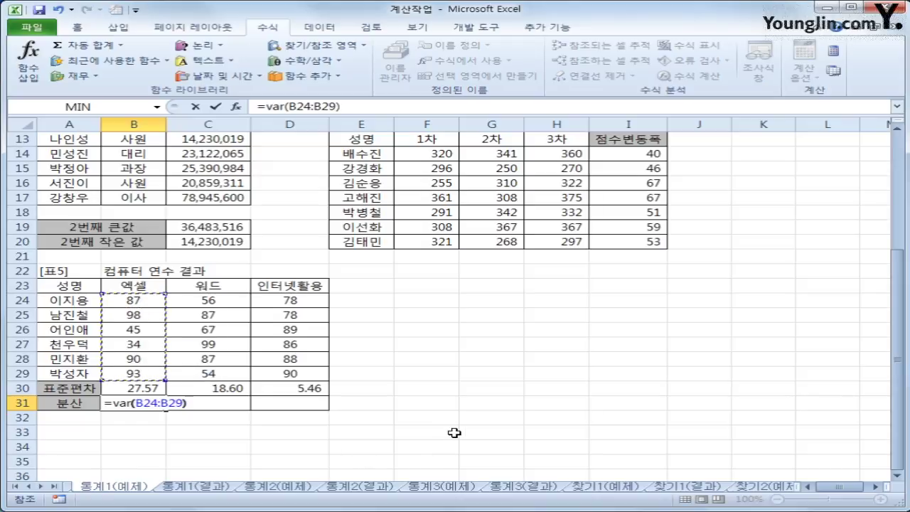
key("Return")
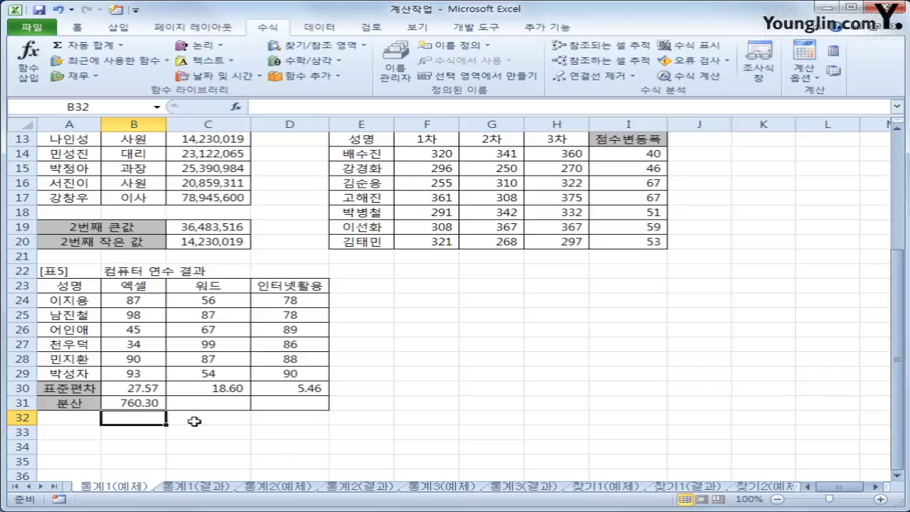
left_click(142, 406)
left_click_drag(167, 411, 321, 409)
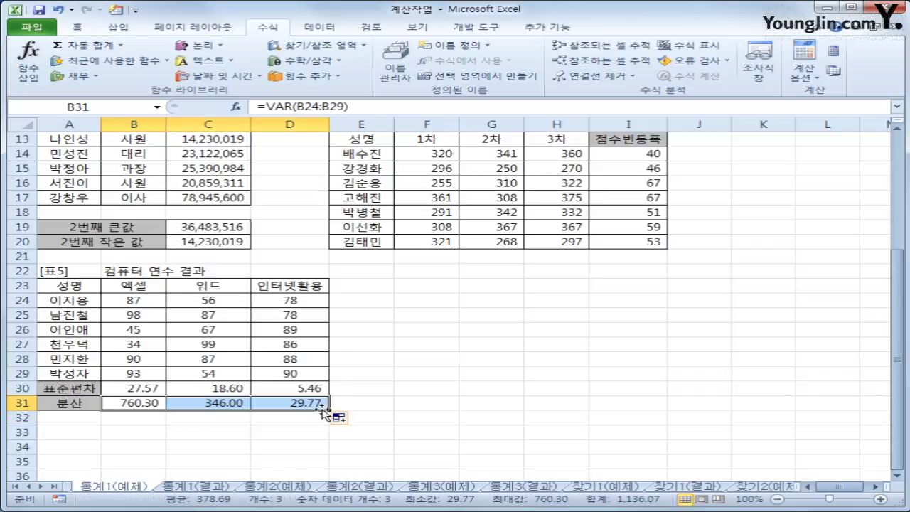
- On the 통계2(예제) sheet, count the examinees in D4 with =COUNT(B4:B10) over the English scores
scroll(323, 411, "up", 1)
left_click(285, 486)
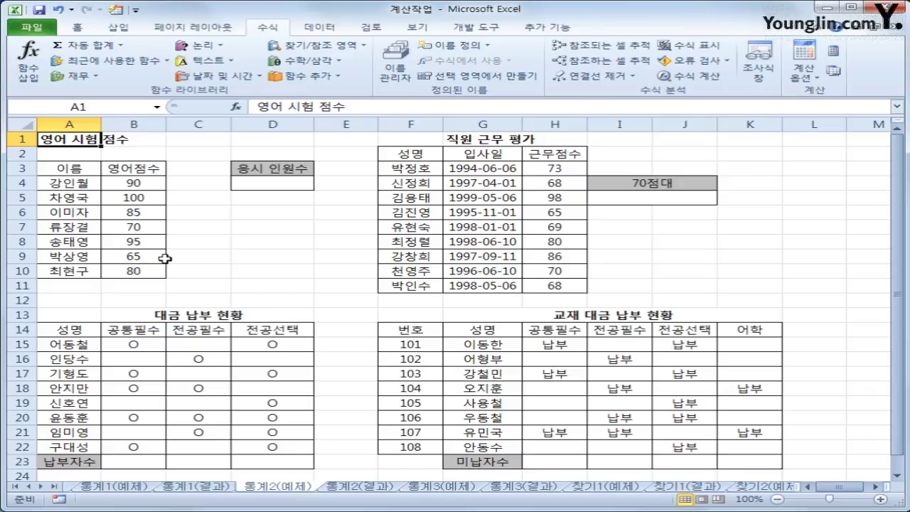
left_click(277, 181)
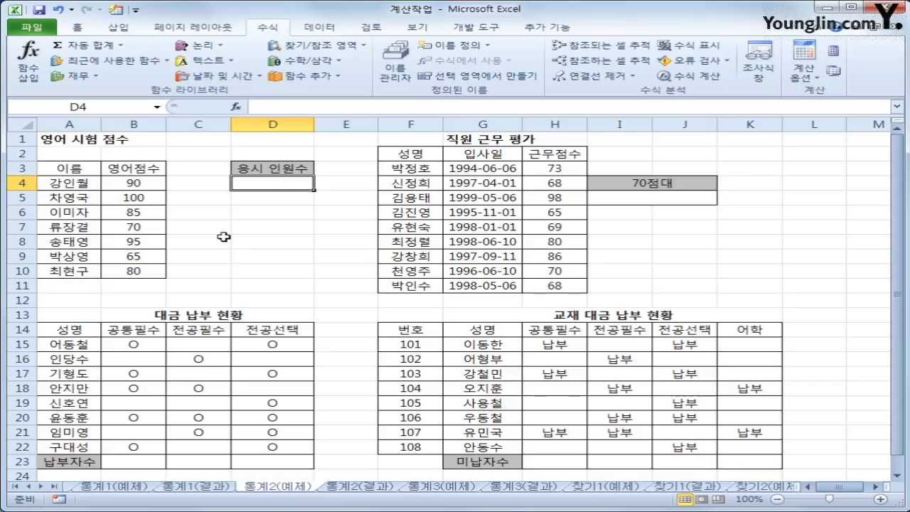
left_click_drag(133, 183, 136, 270)
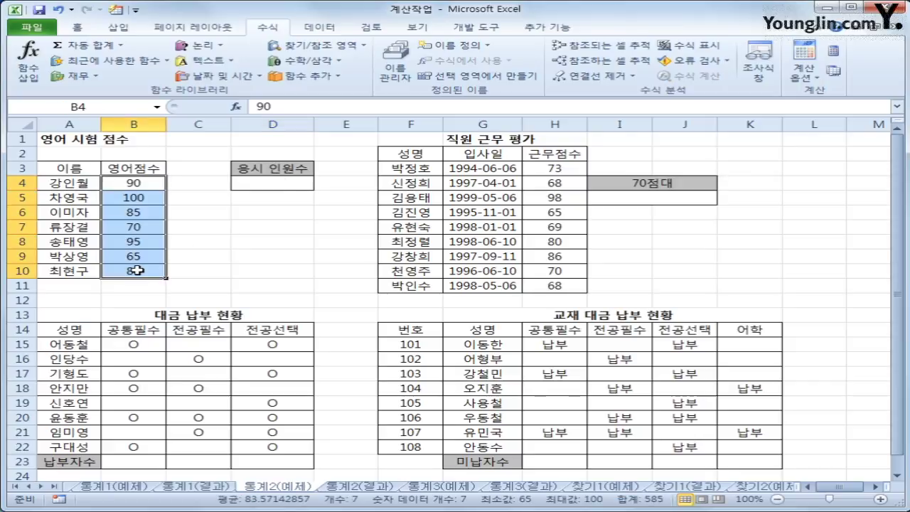
left_click(285, 185)
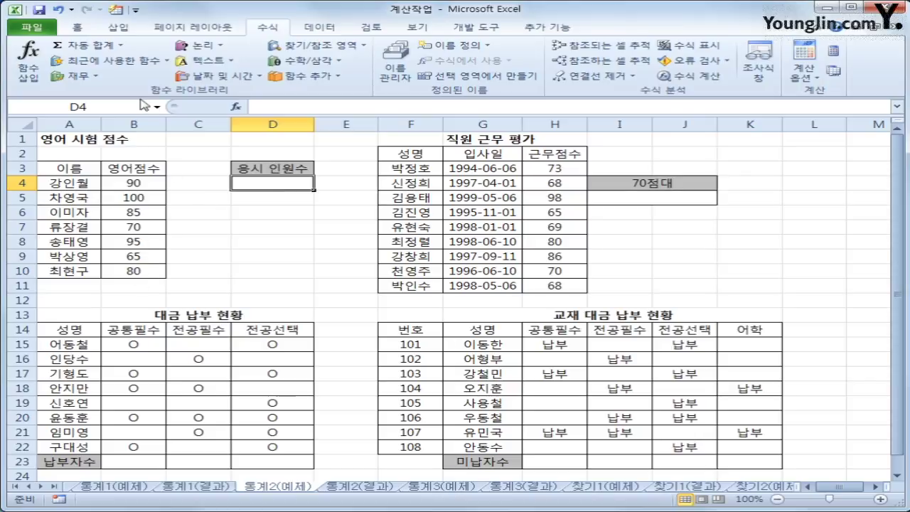
left_click(122, 45)
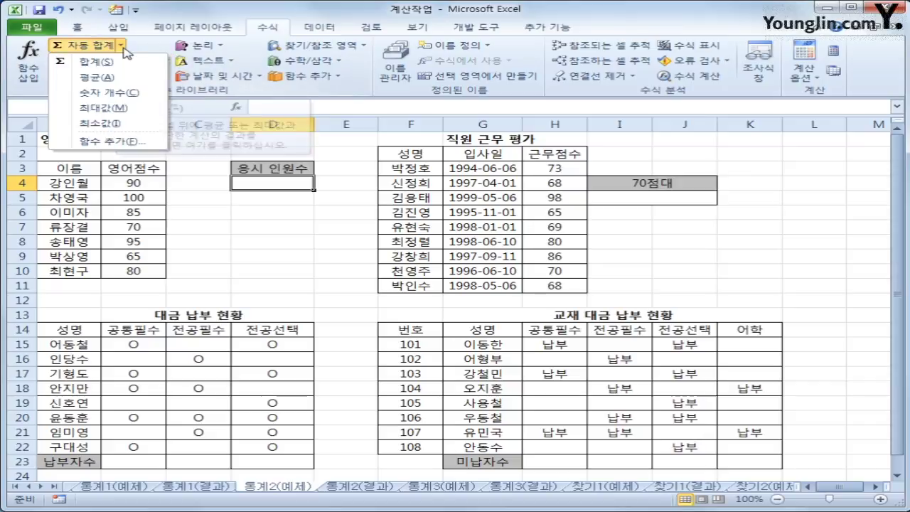
left_click(122, 93)
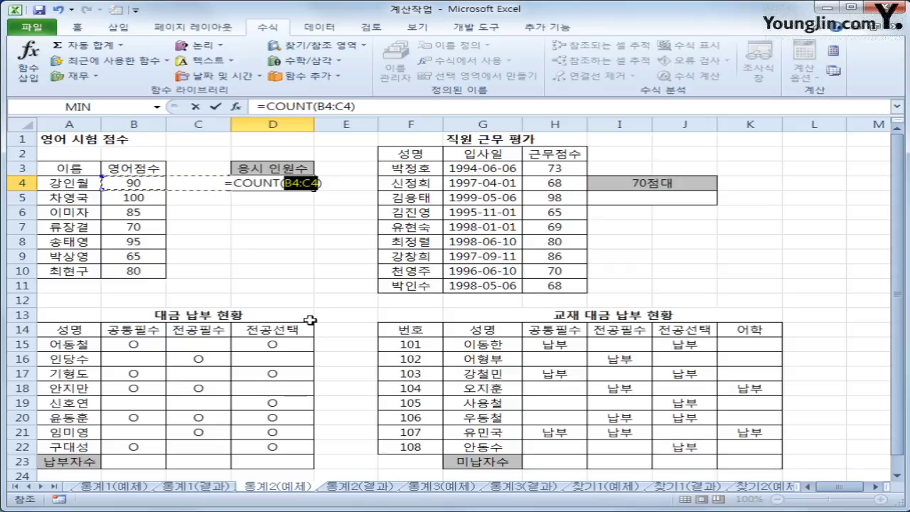
left_click_drag(142, 183, 150, 279)
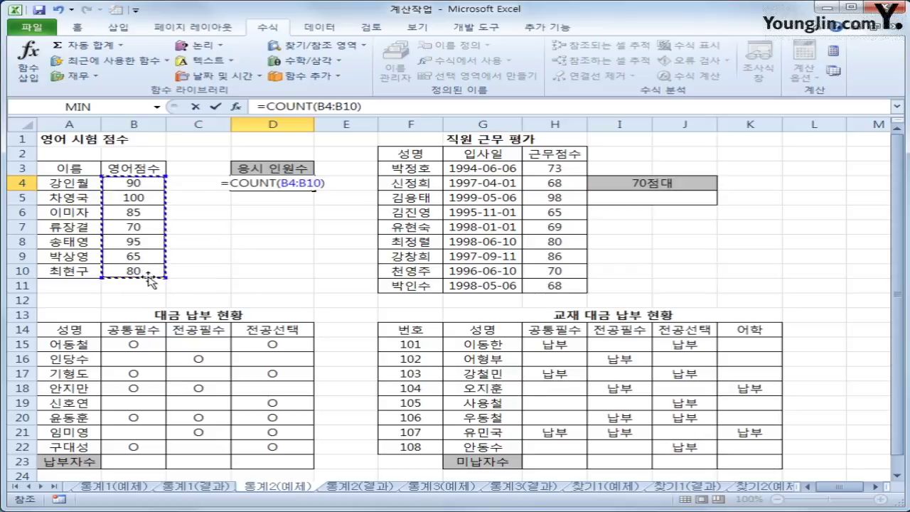
key("Return")
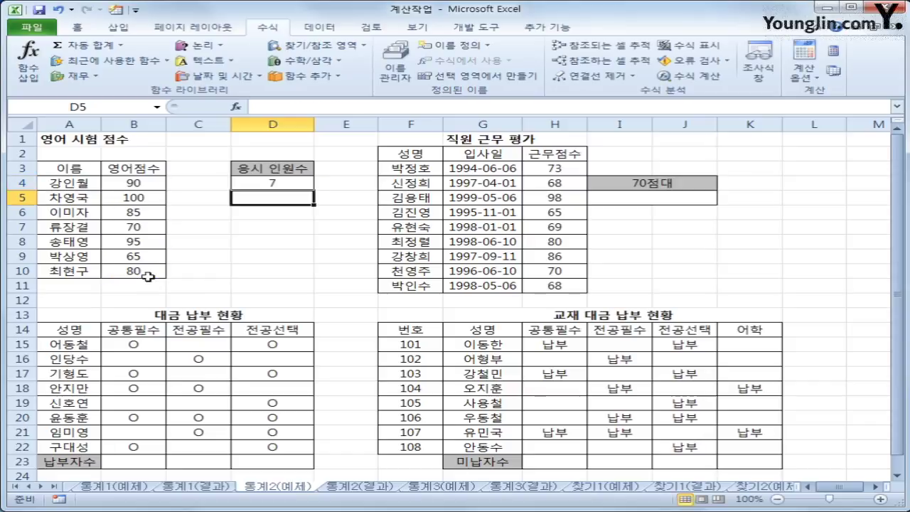
- Test the COUNT formula by clearing the score in B6 and replacing the score in B7 with 미응시
left_click(146, 217)
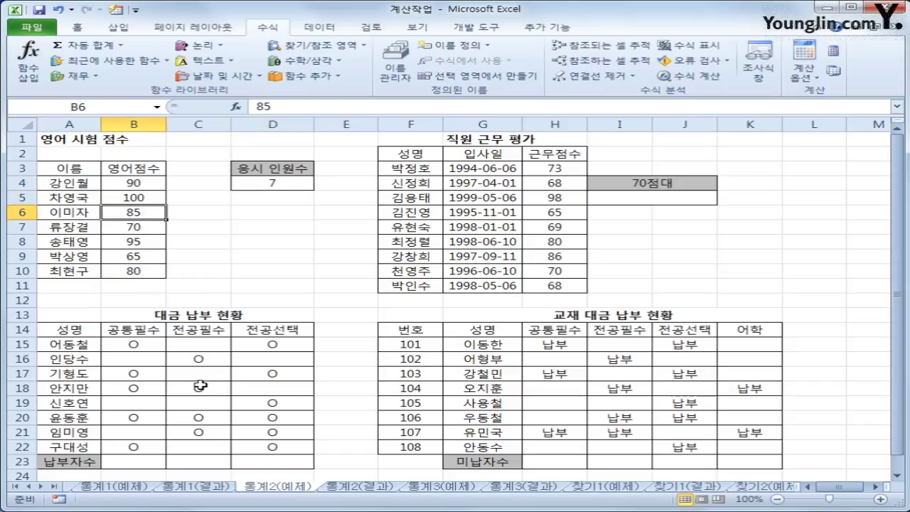
key("Delete")
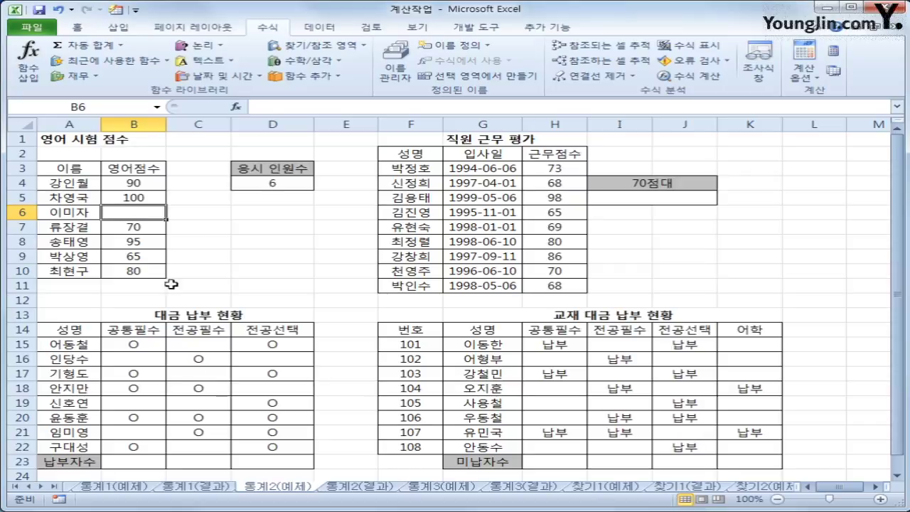
left_click(146, 229)
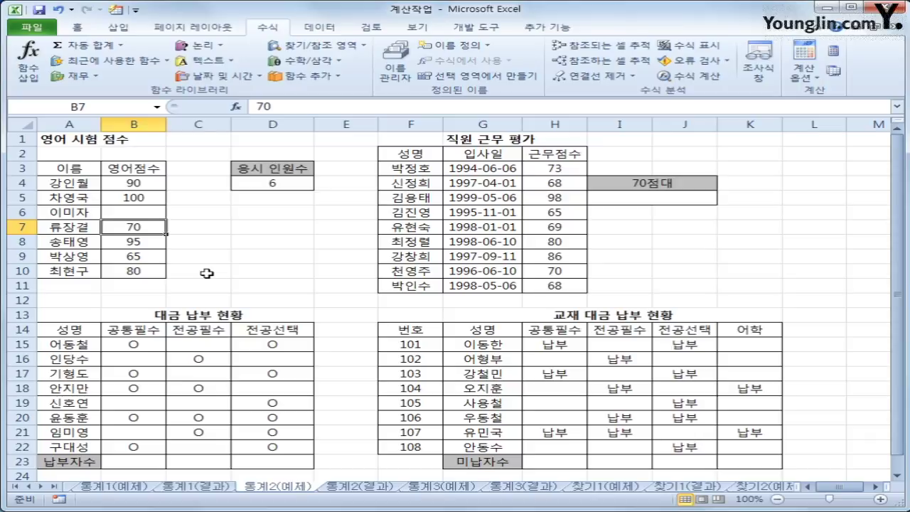
type("미응")
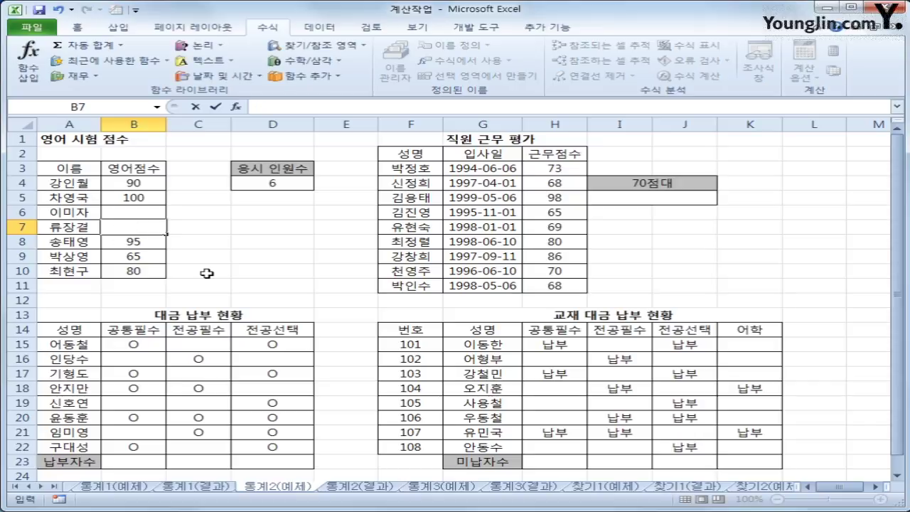
type("시")
key("Return")
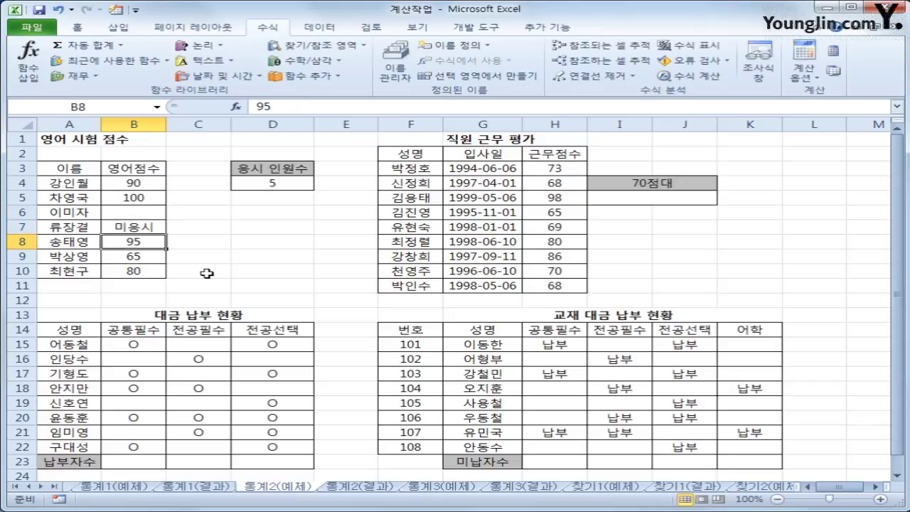
- Check the remaining numeric scores against the COUNT formula in D4, and undo the test edits to B7 and B6
left_click(153, 229)
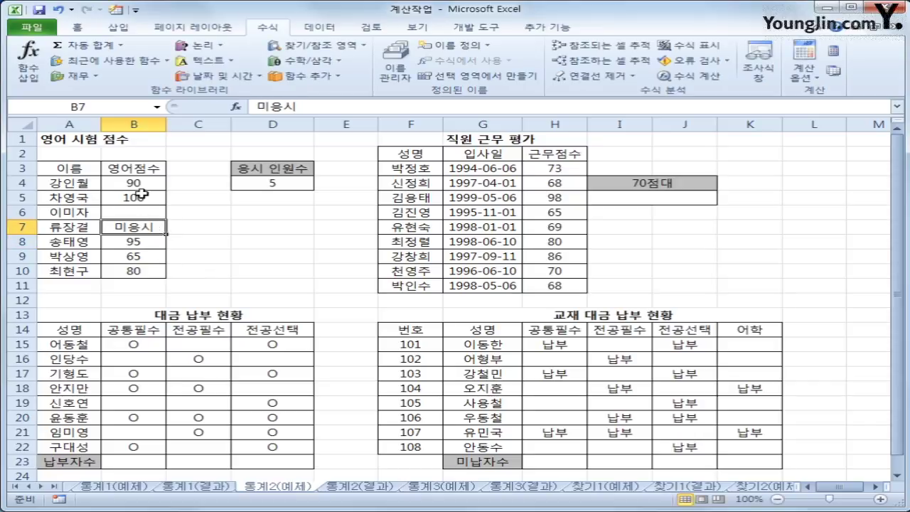
left_click(136, 187)
left_click(132, 199)
left_click(131, 241)
left_click(132, 258)
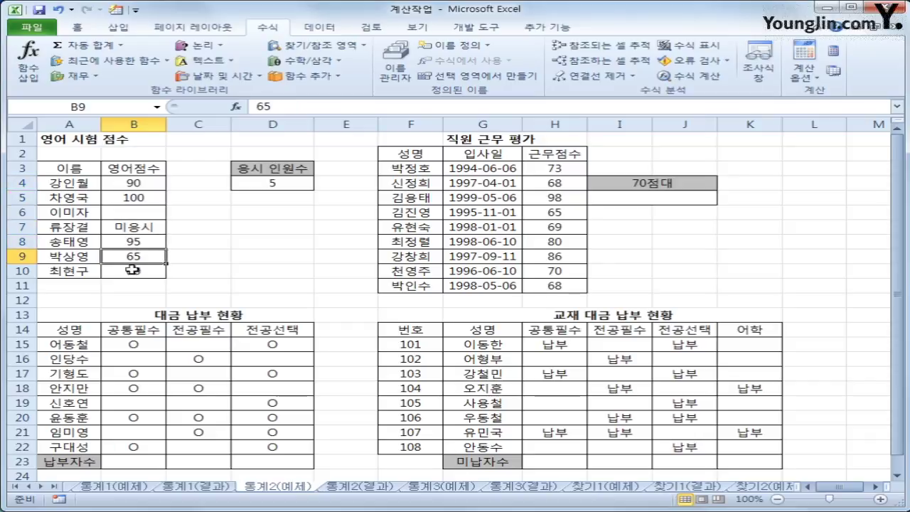
left_click(132, 270)
left_click(263, 186)
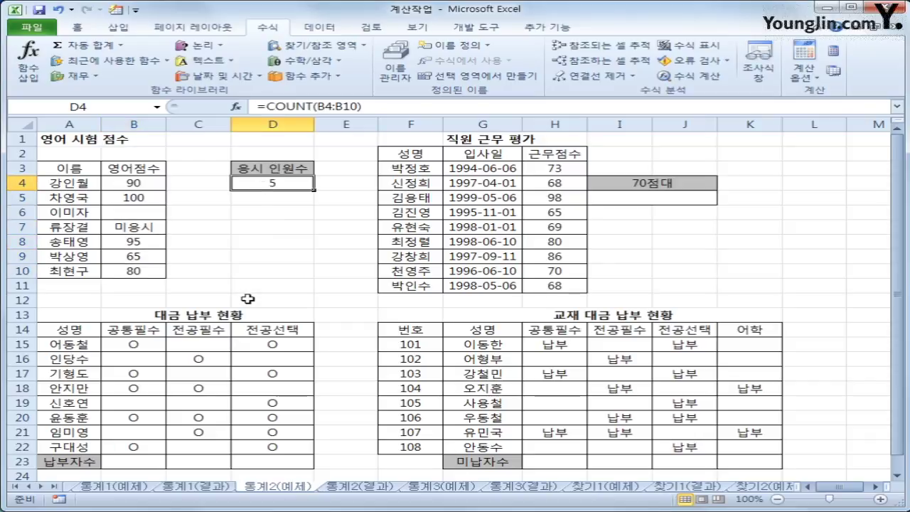
left_click(59, 10)
left_click(59, 9)
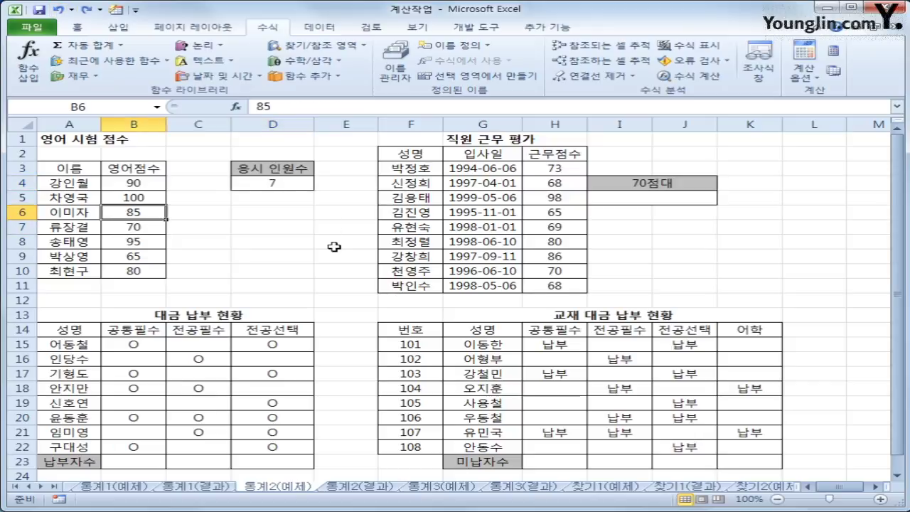
- Examine the payment marks in the 공통필수 column of the 대금 납부 현황 table
left_click(669, 201)
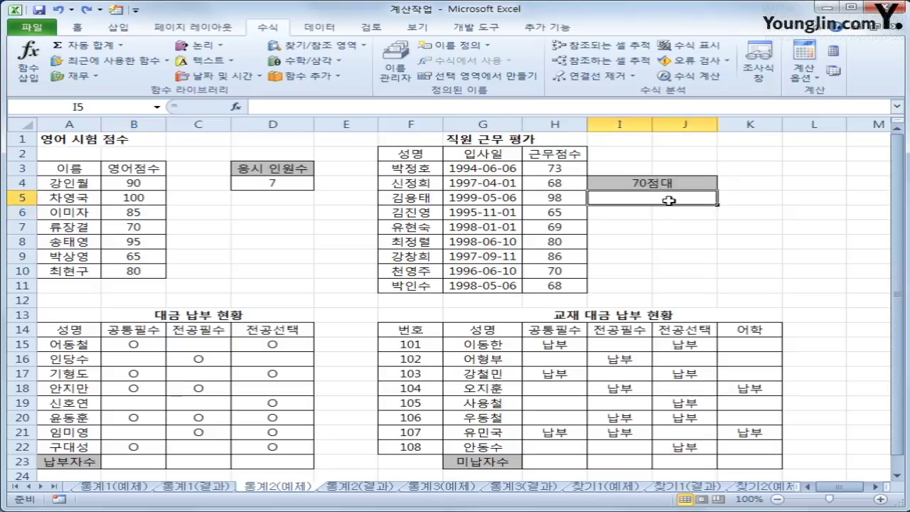
scroll(110, 355, "down", 2)
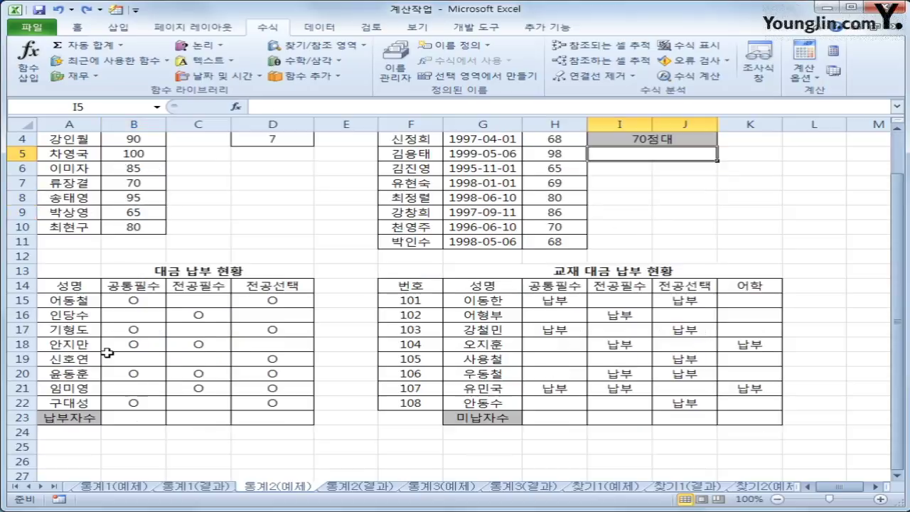
left_click(128, 375)
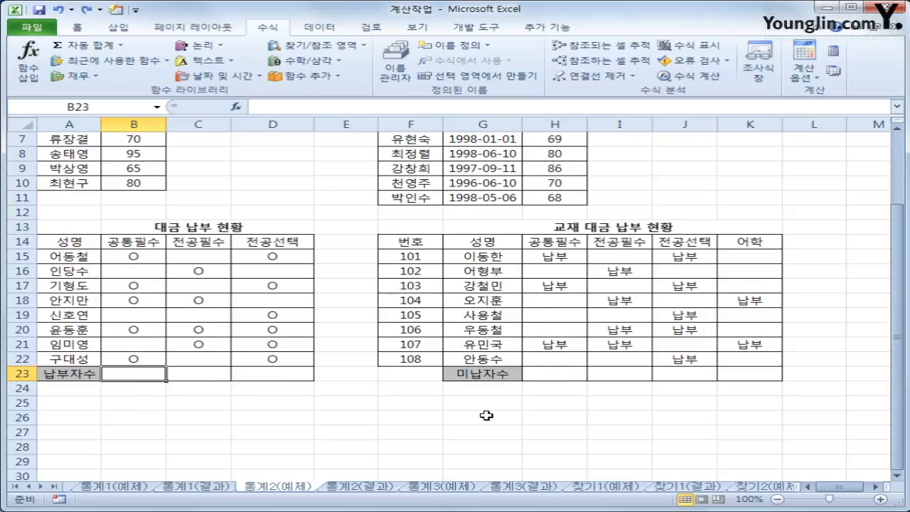
left_click(151, 259)
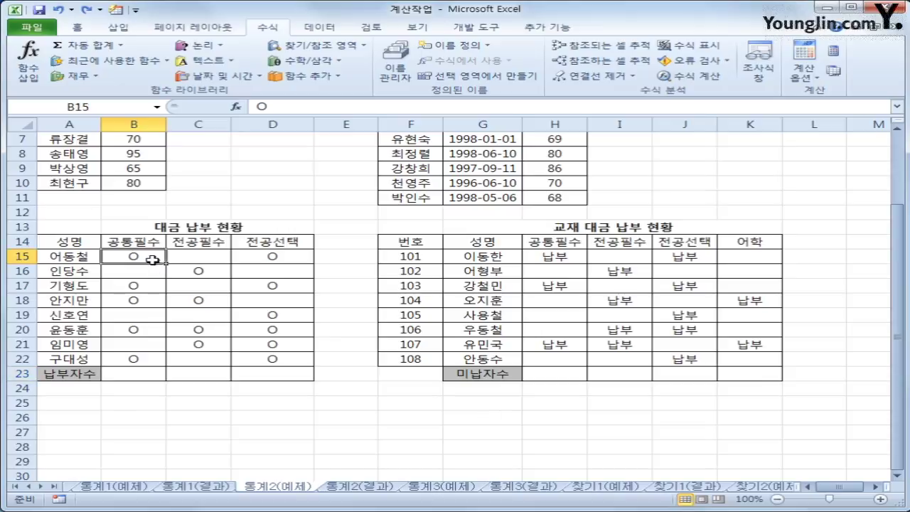
left_click(145, 287)
left_click(143, 258)
- Count the payers in B23 with =COUNTA(B15:B22) and fill the formula across to D23
left_click(144, 377)
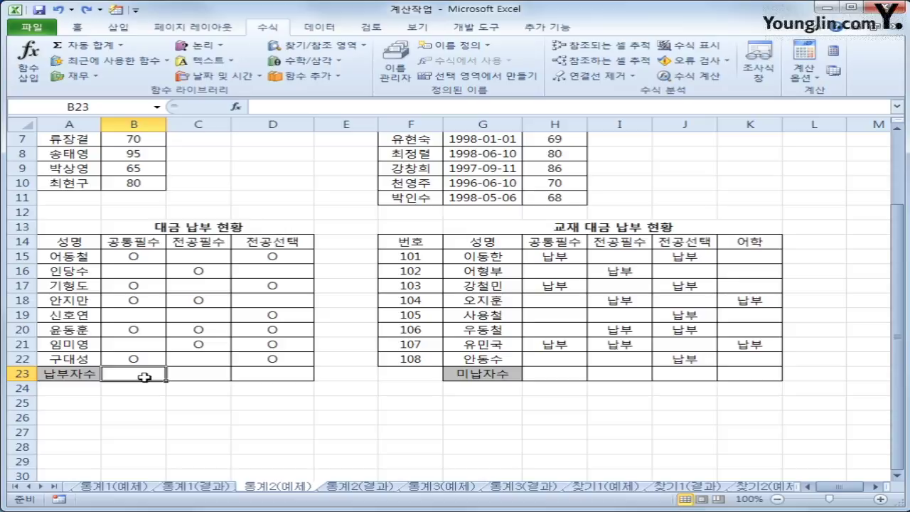
left_click(306, 75)
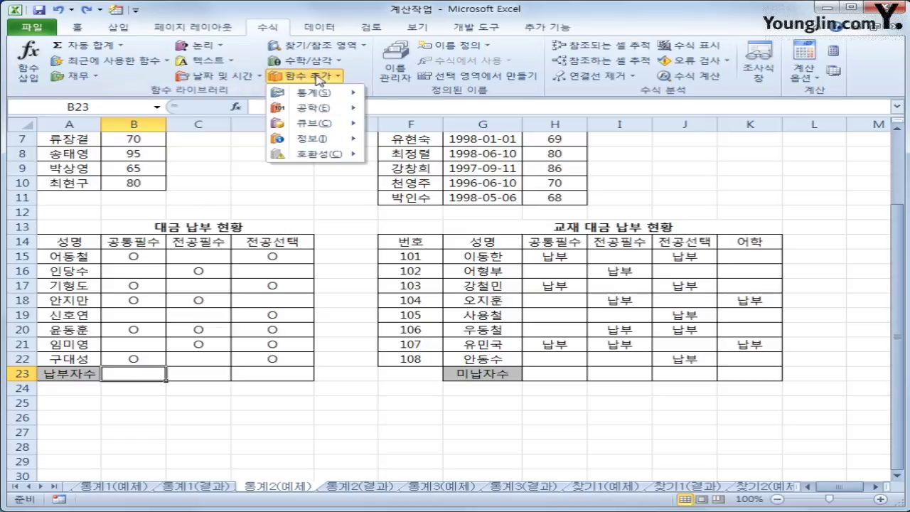
mouse_move(312, 93)
scroll(476, 192, "down", 3)
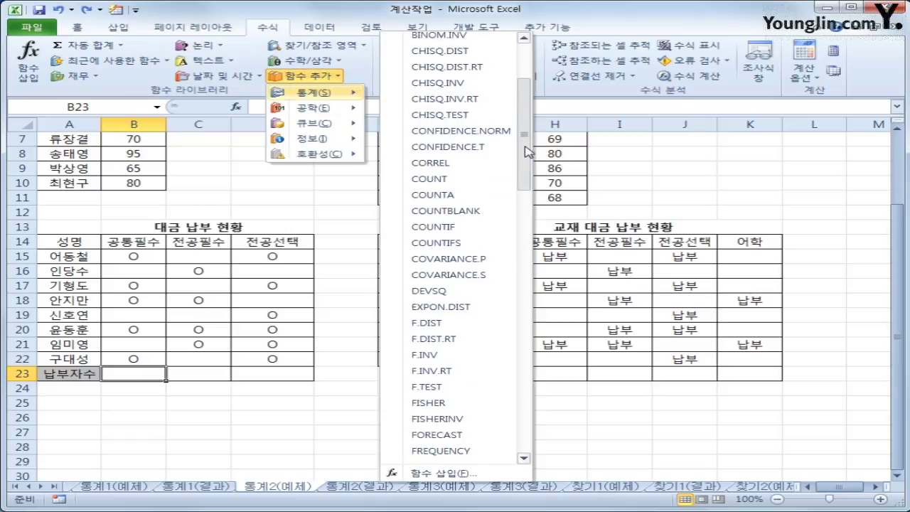
left_click(476, 189)
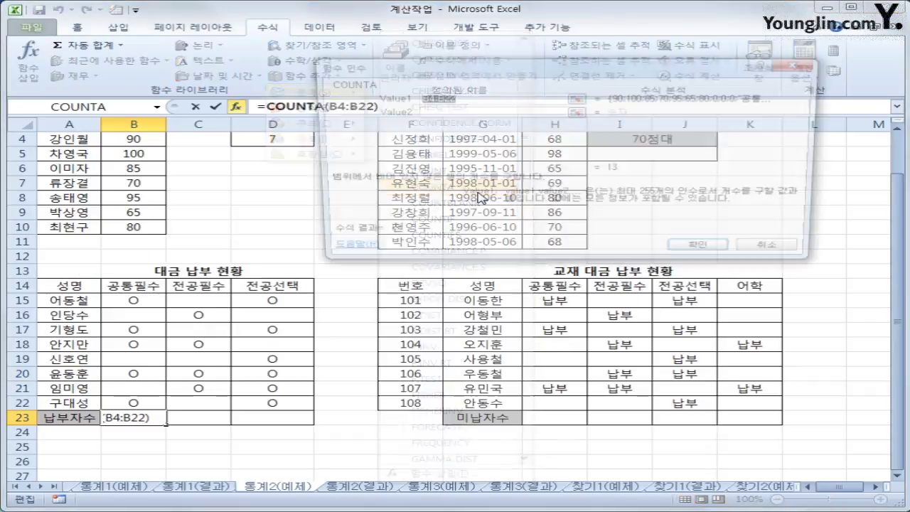
left_click_drag(157, 300, 136, 403)
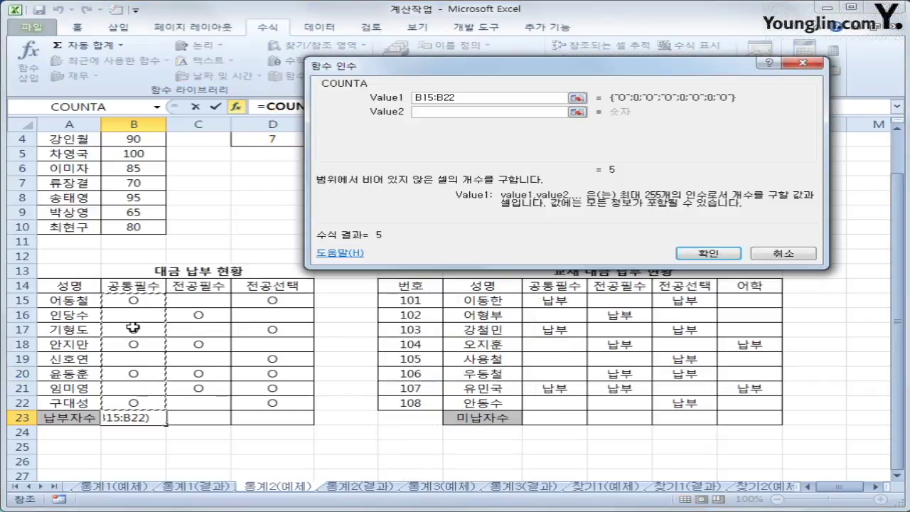
left_click(703, 255)
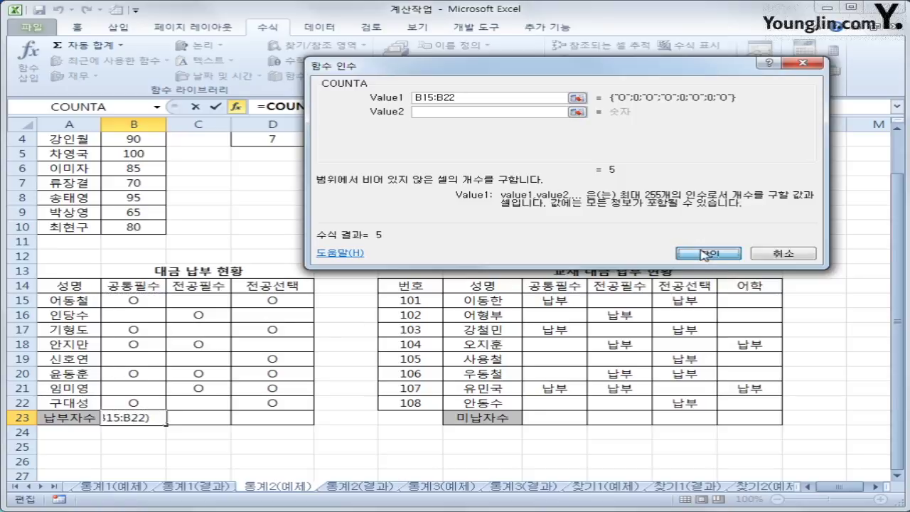
left_click_drag(165, 425, 284, 426)
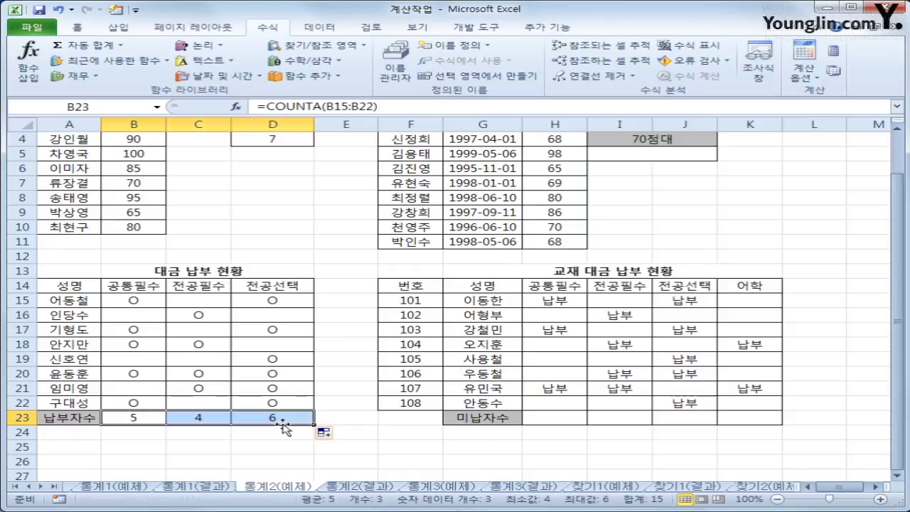
- Check the marked cells in B15:B22 against the COUNTA formula in B23
left_click(132, 403)
left_click(134, 375)
left_click(135, 347)
left_click(135, 331)
left_click(135, 302)
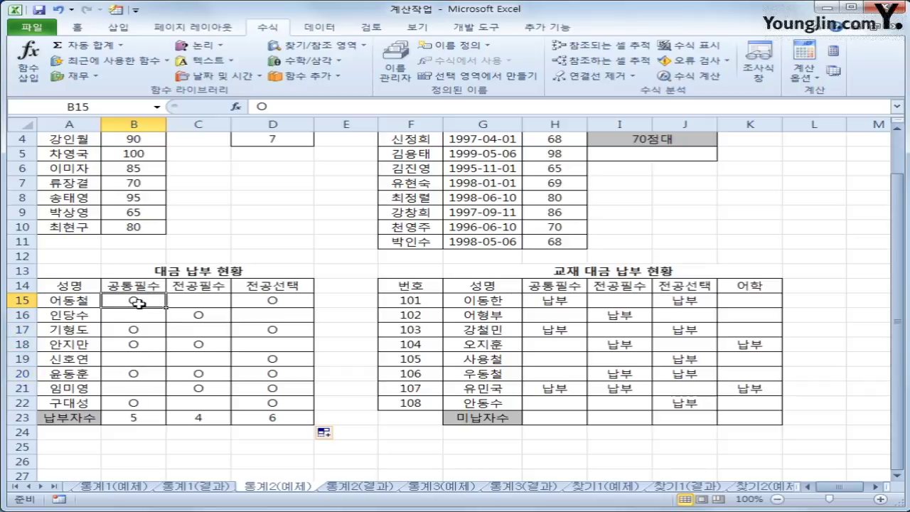
left_click(138, 418)
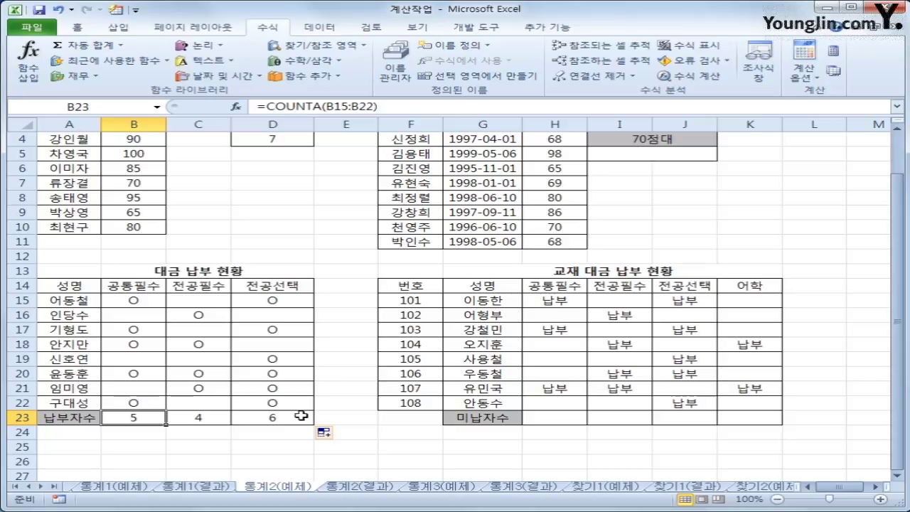
- Count the unpaid entries of the 교재 대금 납부 현황 table in H23 with =COUNTBLANK(H15:H22) and fill the formula across to K23
left_click(567, 421)
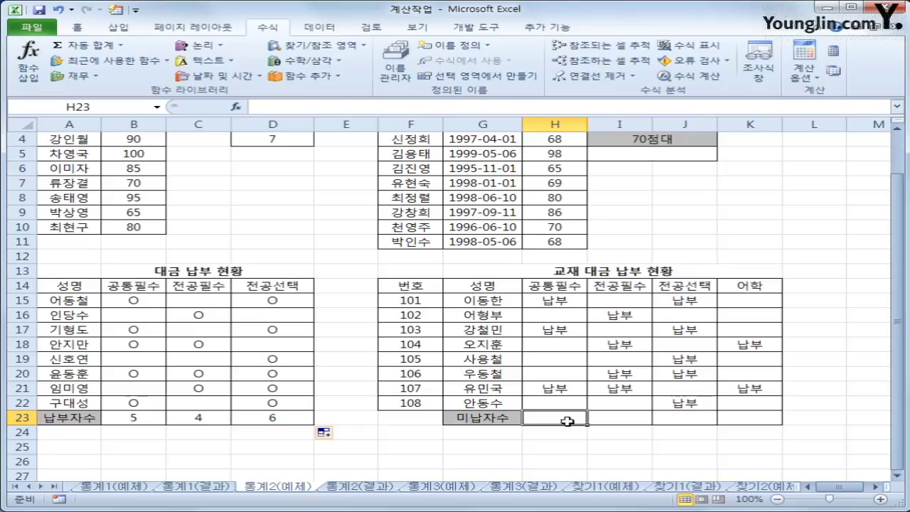
left_click(577, 303)
left_click(573, 330)
left_click(563, 388)
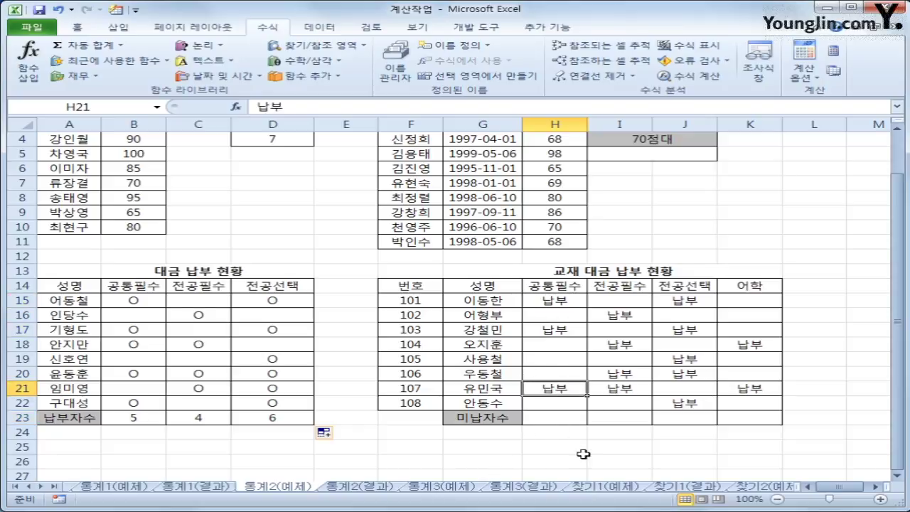
left_click(562, 421)
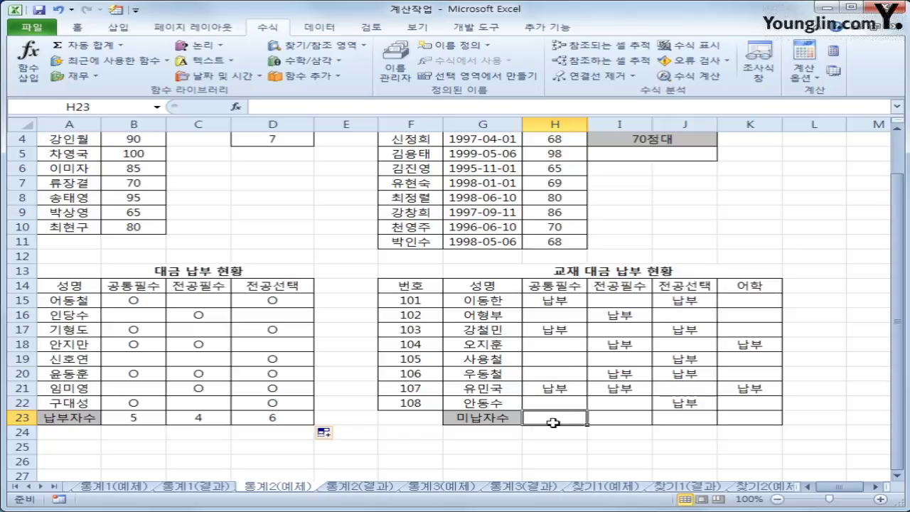
left_click(308, 76)
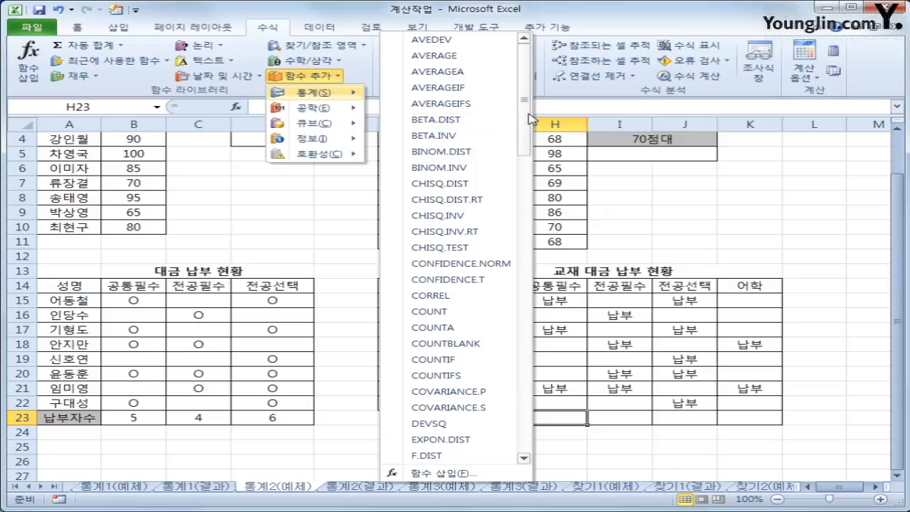
left_click(467, 345)
left_click(556, 314)
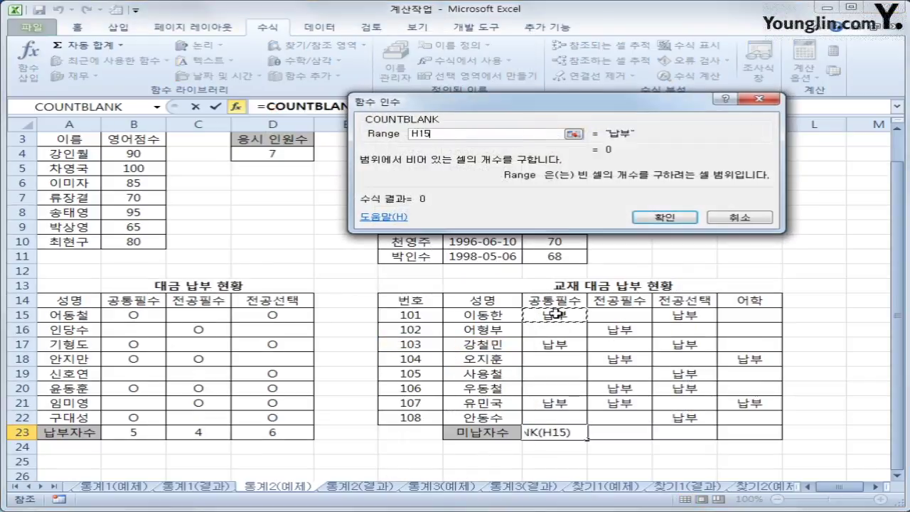
left_click_drag(556, 314, 554, 418)
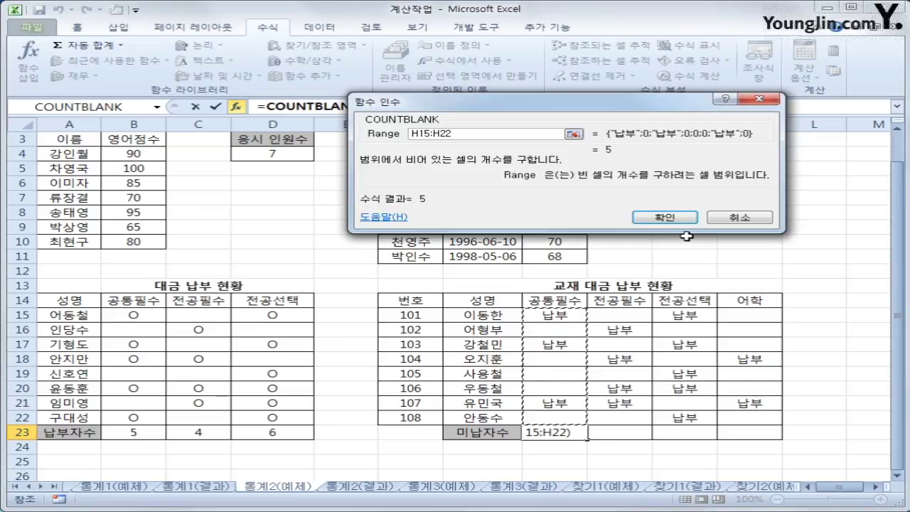
left_click(675, 217)
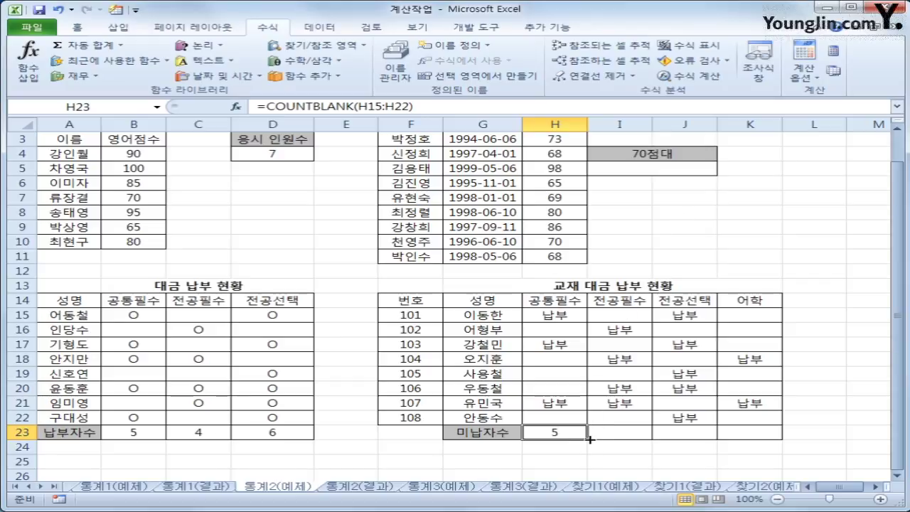
left_click_drag(587, 439, 752, 437)
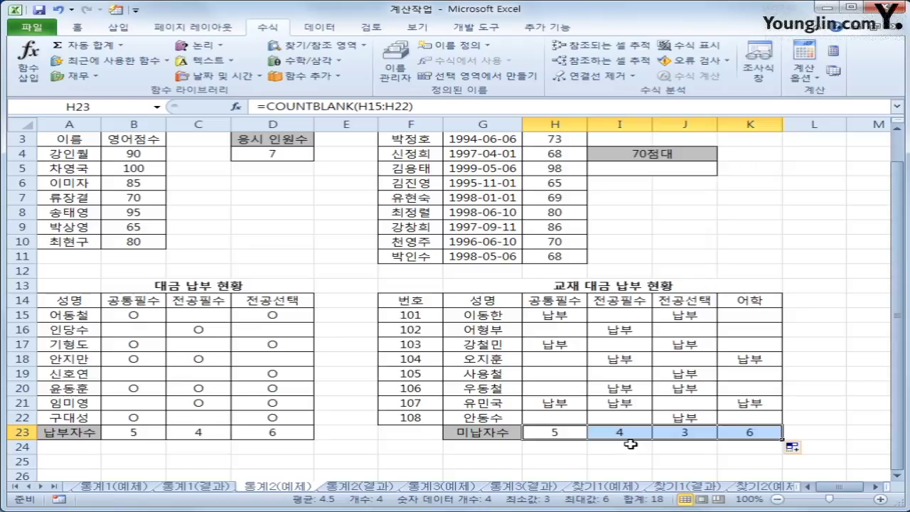
- Look at the 통계3(예제) sheet and return to the 70점대 result cell I5 on the 통계2(예제) sheet
scroll(630, 443, "up", 1)
left_click(669, 201)
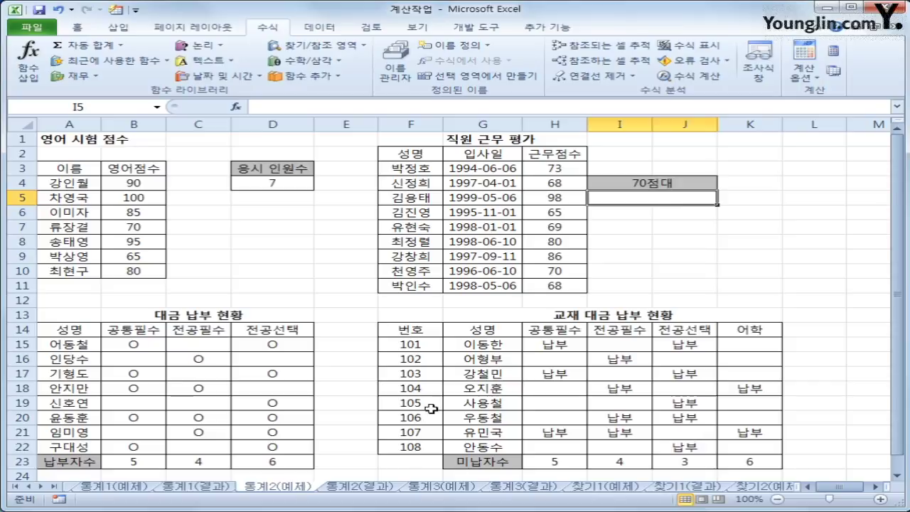
left_click(423, 489)
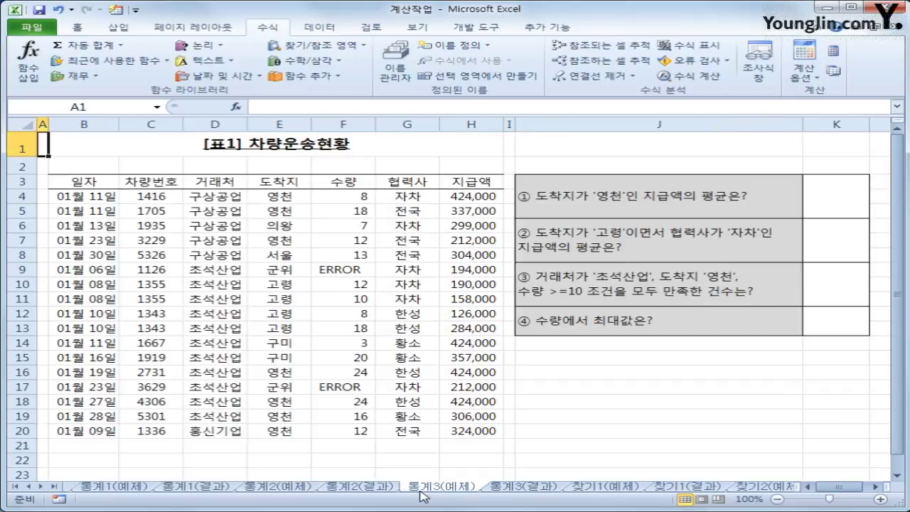
left_click(293, 488)
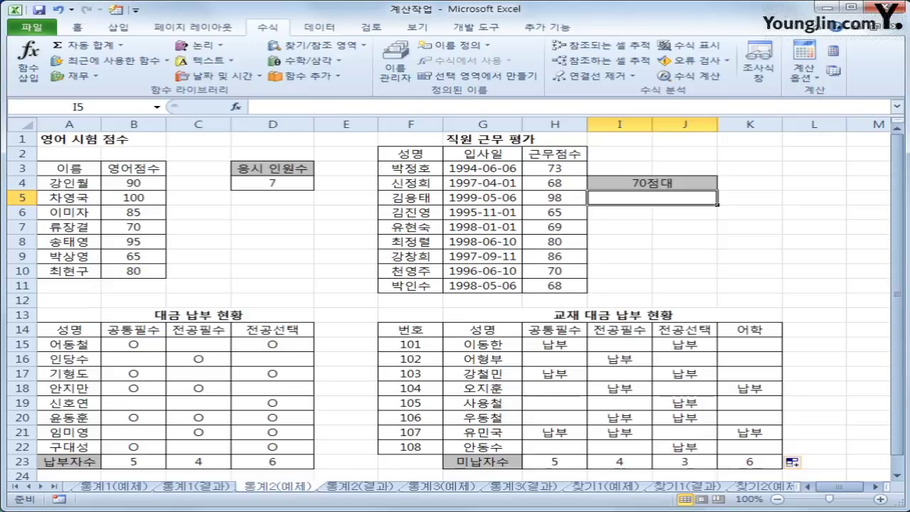
key("ctrl+2")
left_click_drag(569, 165, 563, 176)
left_click_drag(565, 264, 565, 276)
left_click_drag(645, 202, 668, 211)
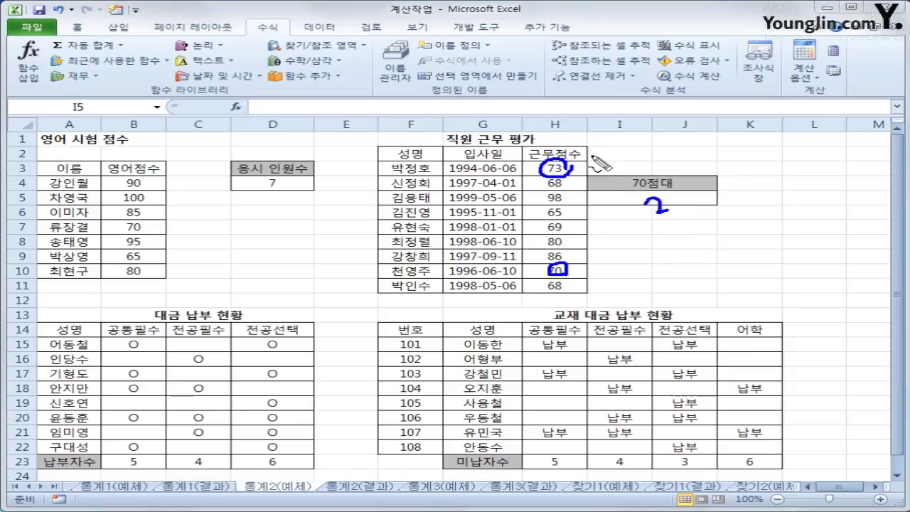
mouse_move(586, 162)
left_mouse_down()
mouse_move(587, 281)
mouse_move(525, 294)
mouse_move(542, 199)
mouse_move(568, 163)
mouse_move(597, 162)
left_mouse_up()
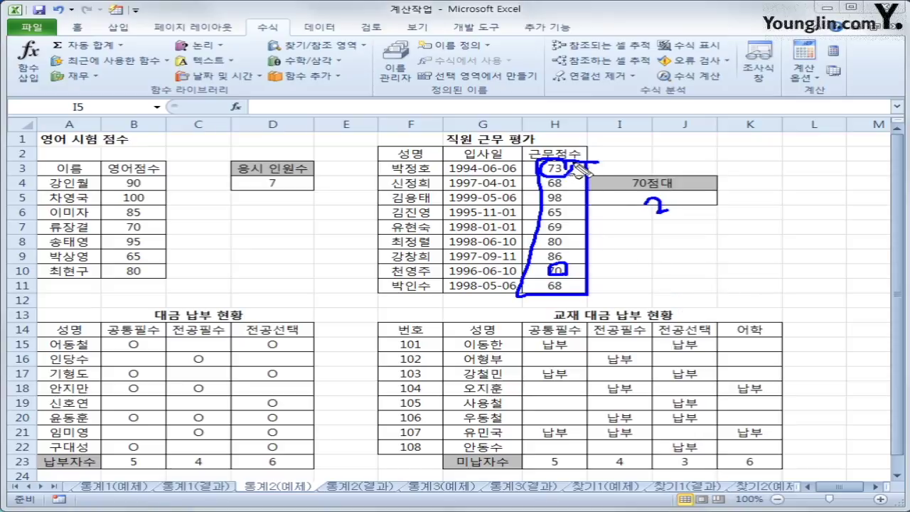
left_click_drag(576, 160, 577, 172)
mouse_move(565, 212)
left_mouse_down()
mouse_move(577, 211)
mouse_move(583, 194)
left_mouse_up()
mouse_move(574, 235)
left_mouse_down()
mouse_move(582, 229)
mouse_move(585, 261)
left_mouse_up()
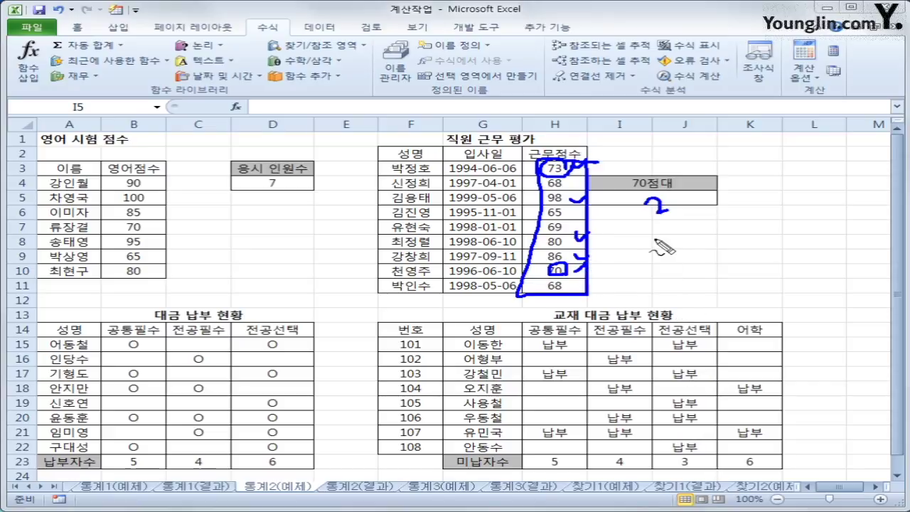
mouse_move(653, 238)
left_mouse_down()
mouse_move(653, 291)
mouse_move(681, 298)
left_mouse_up()
left_click_drag(647, 260, 736, 274)
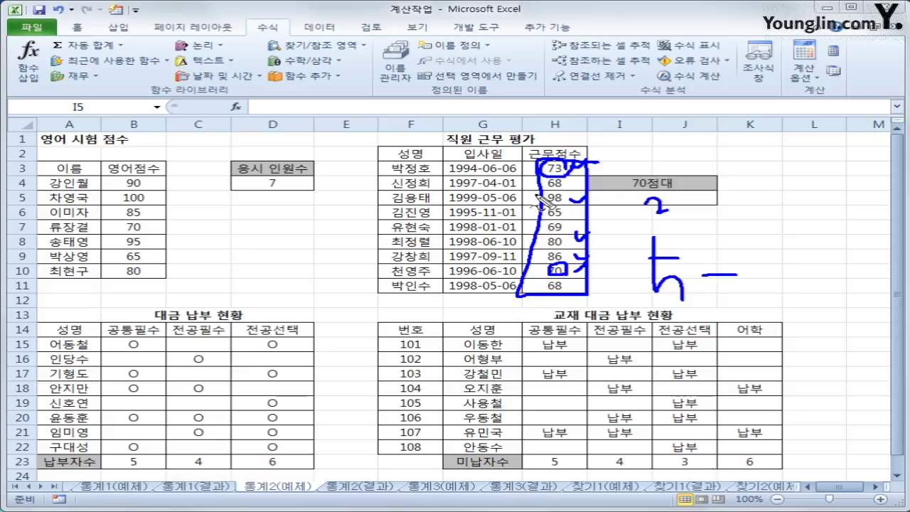
left_click_drag(535, 198, 583, 198)
mouse_move(532, 242)
left_mouse_down()
mouse_move(569, 243)
mouse_move(589, 254)
left_mouse_up()
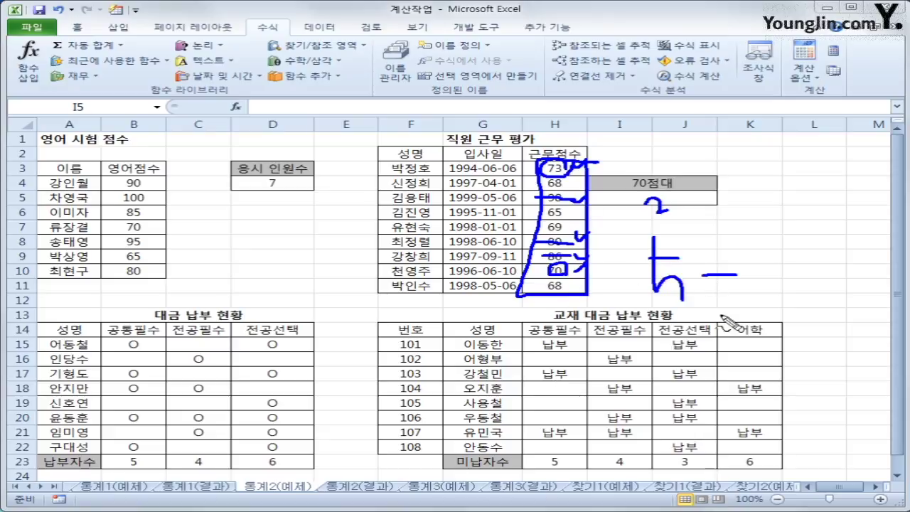
mouse_move(746, 269)
left_mouse_down()
mouse_move(765, 262)
mouse_move(759, 281)
mouse_move(775, 286)
mouse_move(775, 299)
mouse_move(759, 299)
left_mouse_up()
mouse_move(712, 251)
left_mouse_down()
mouse_move(680, 219)
mouse_move(683, 234)
mouse_move(680, 213)
mouse_move(711, 229)
left_mouse_up()
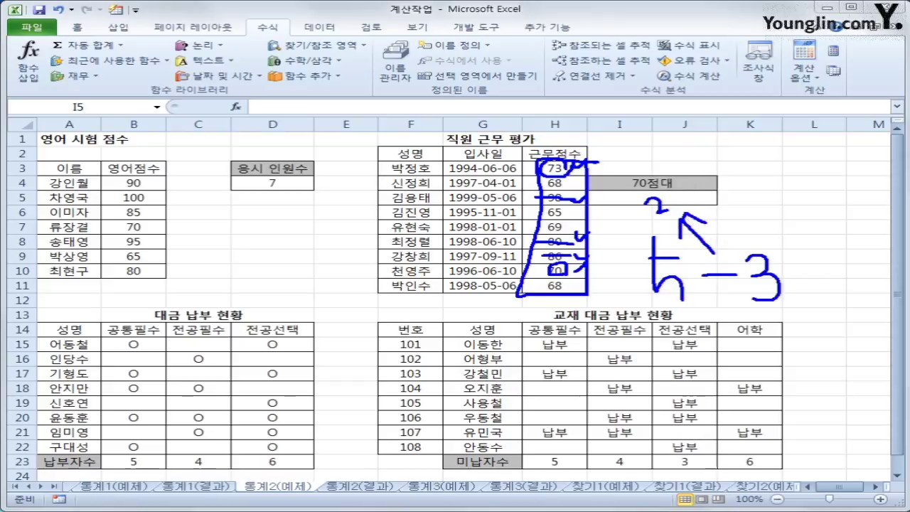
key("Escape")
- Count the 근무점수 scores of at least 70 in I5 with =COUNTIF(H3:H11,">=70")
left_click(674, 197)
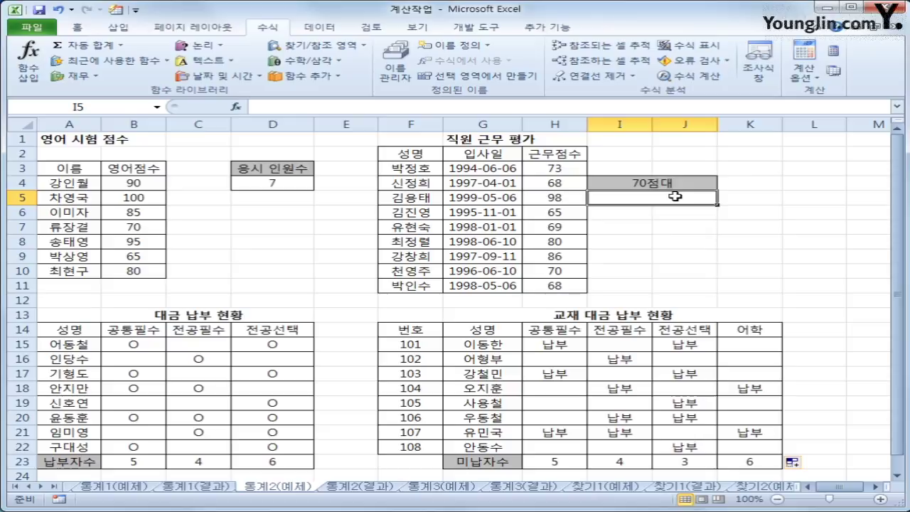
left_click(297, 76)
mouse_move(347, 93)
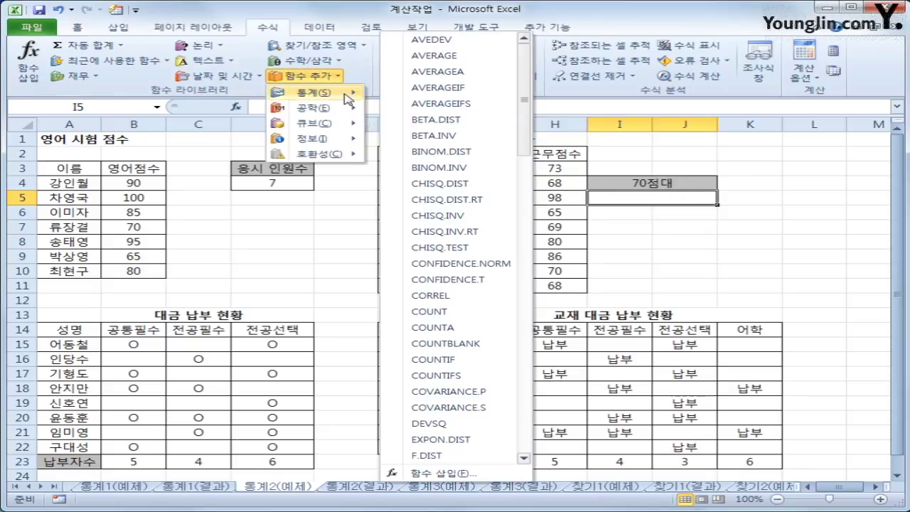
left_click(460, 361)
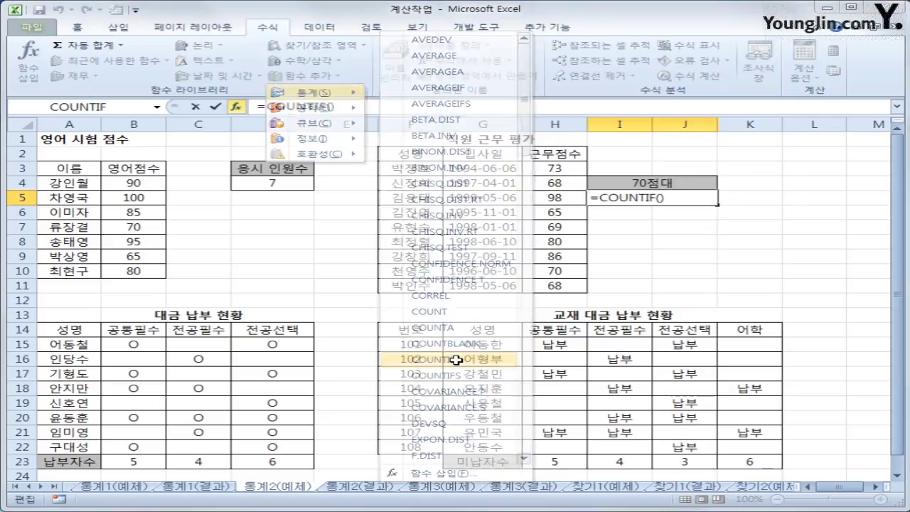
left_click_drag(481, 198, 453, 403)
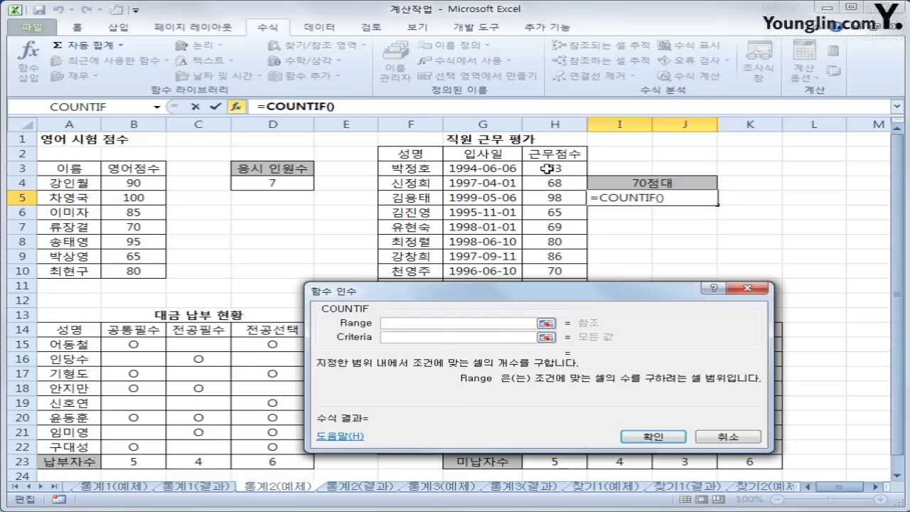
left_click_drag(536, 169, 534, 327)
left_click(471, 367)
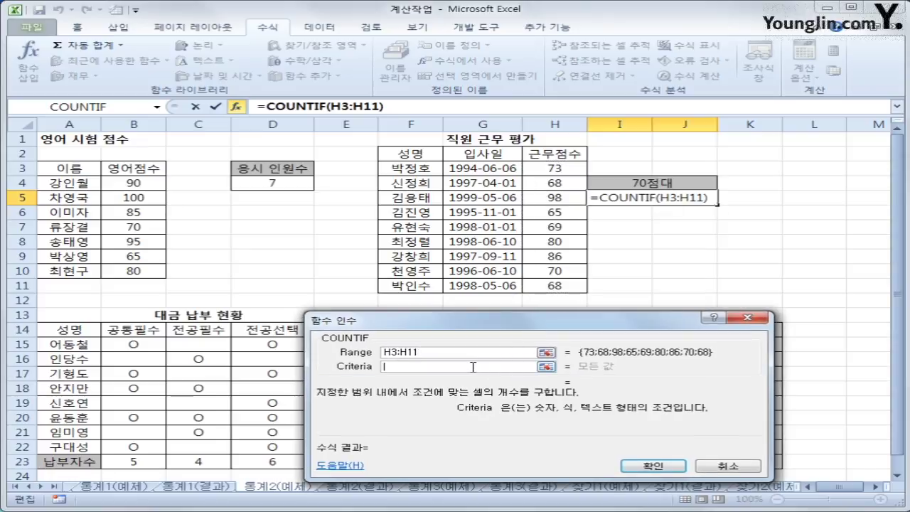
type(">=")
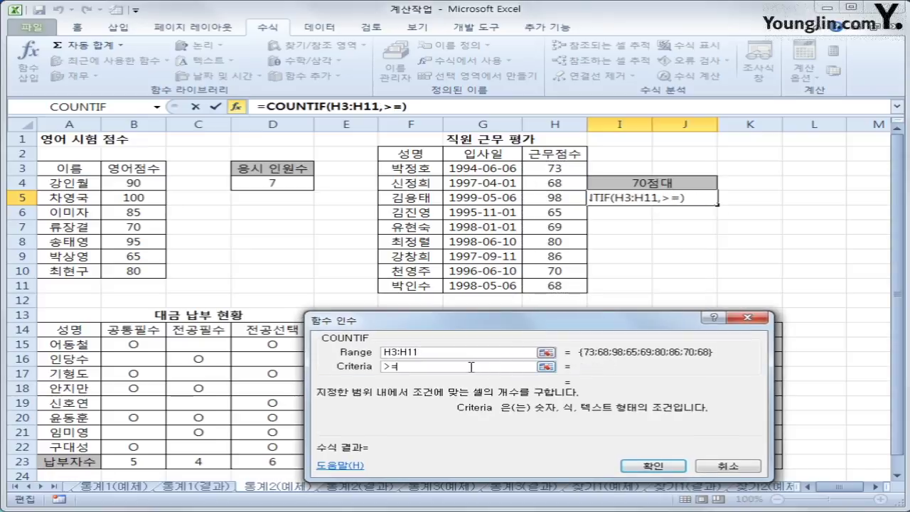
type("70")
key("Return")
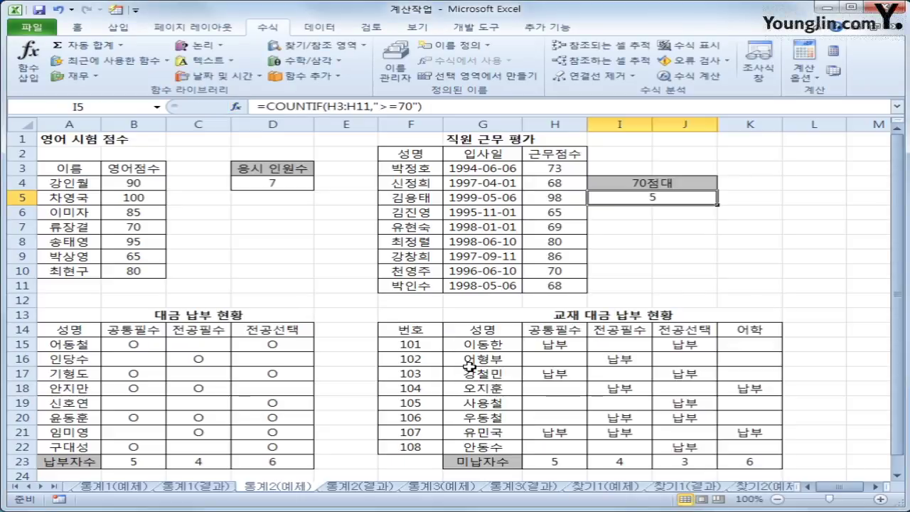
- Extend the I5 formula to count only the 70s by subtracting COUNTIF(H3:H11,">=80")
left_click(459, 108)
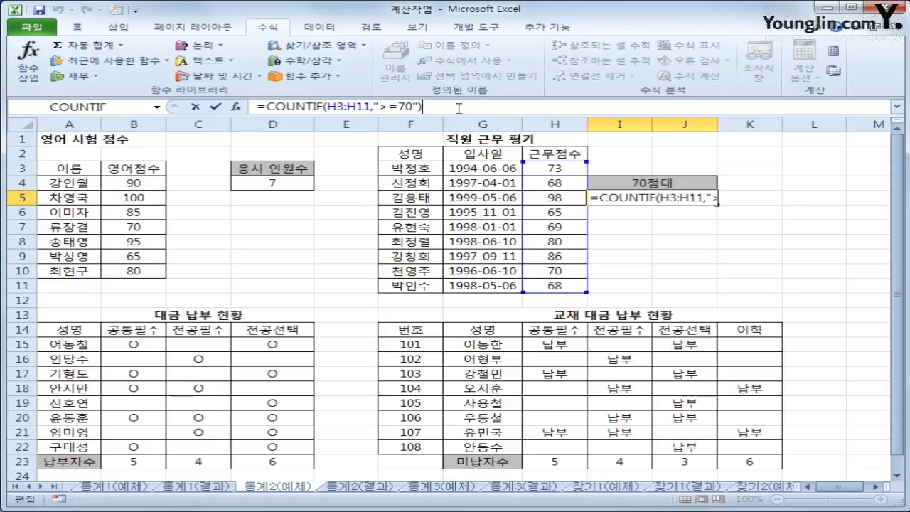
type("-c")
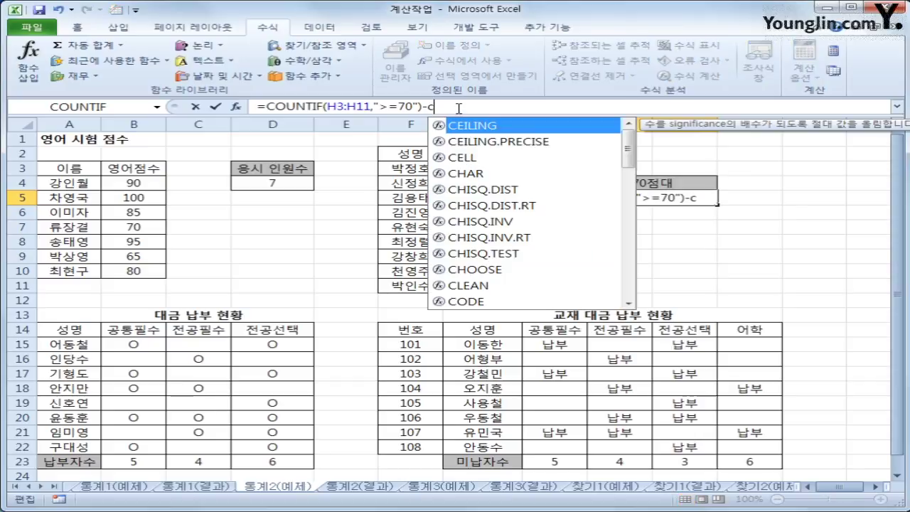
type("ountif")
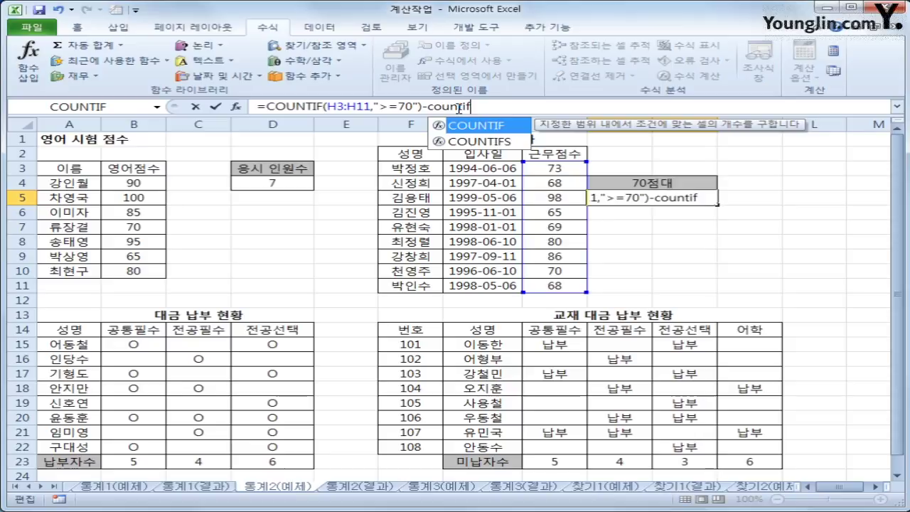
key("Tab")
left_click_drag(548, 169, 554, 285)
type(",\"")
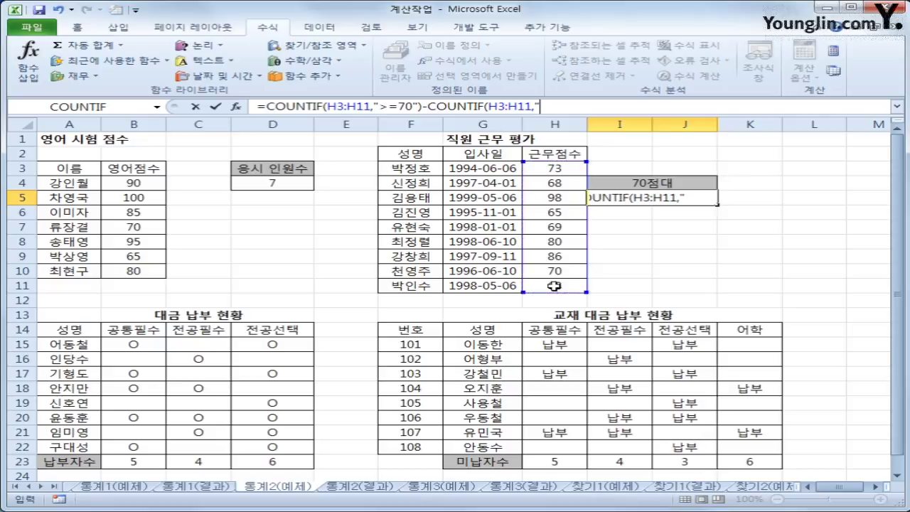
type(">=80")
type("\")")
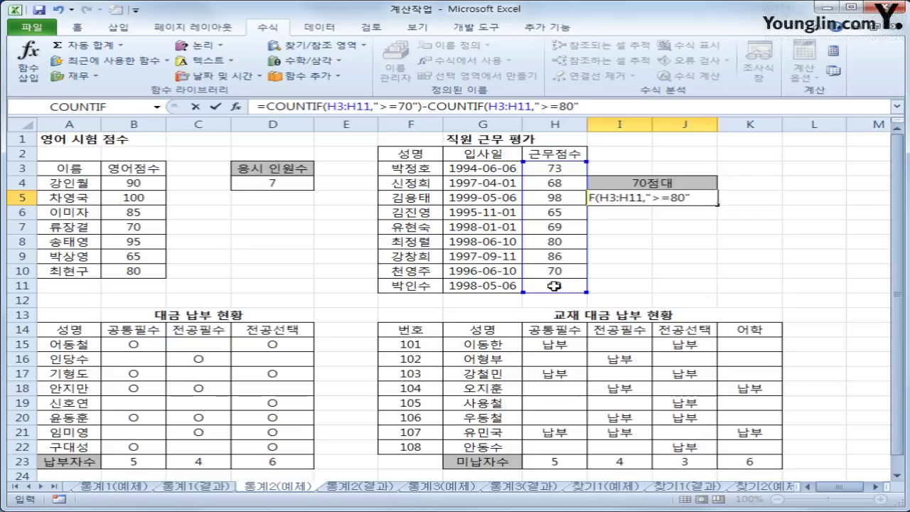
key("ctrl+Return")
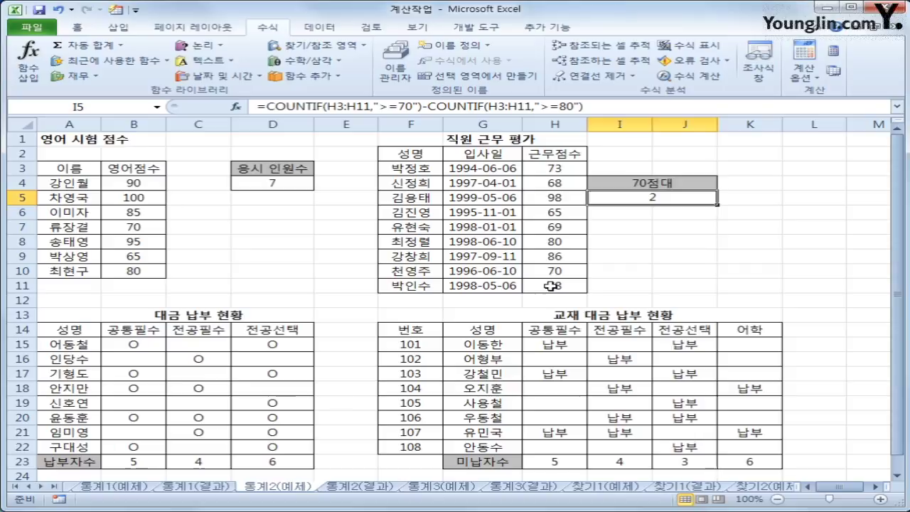
- Go to the 통계3(예제) sheet, look over the 지급액 range H4:H20 and select answer cell K3
left_click(469, 488)
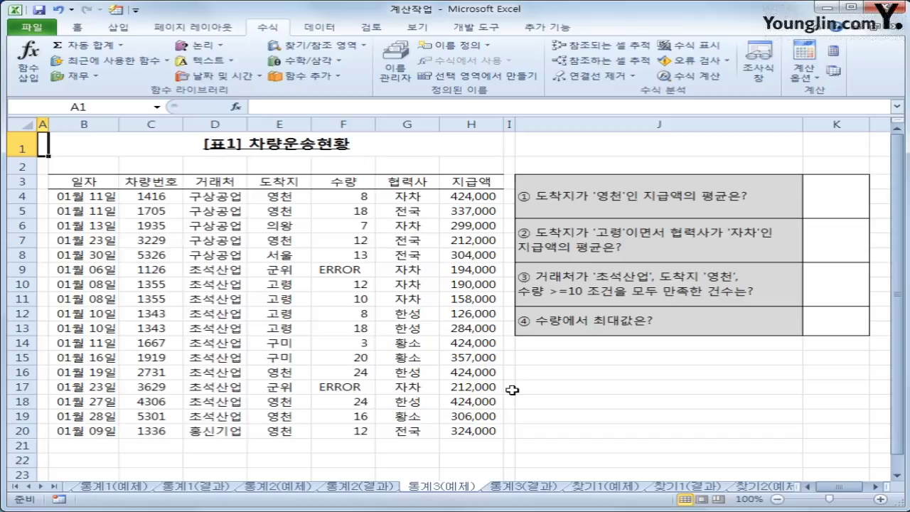
left_click(842, 192)
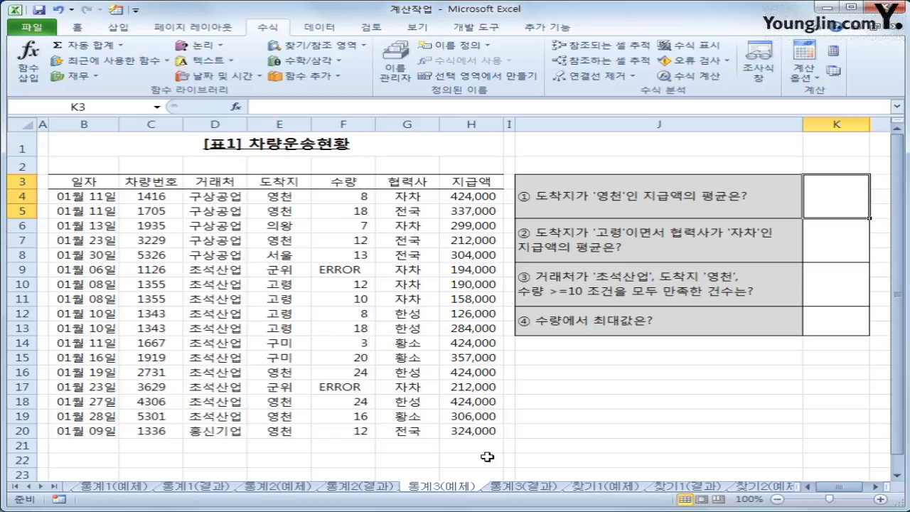
left_click_drag(482, 196, 478, 436)
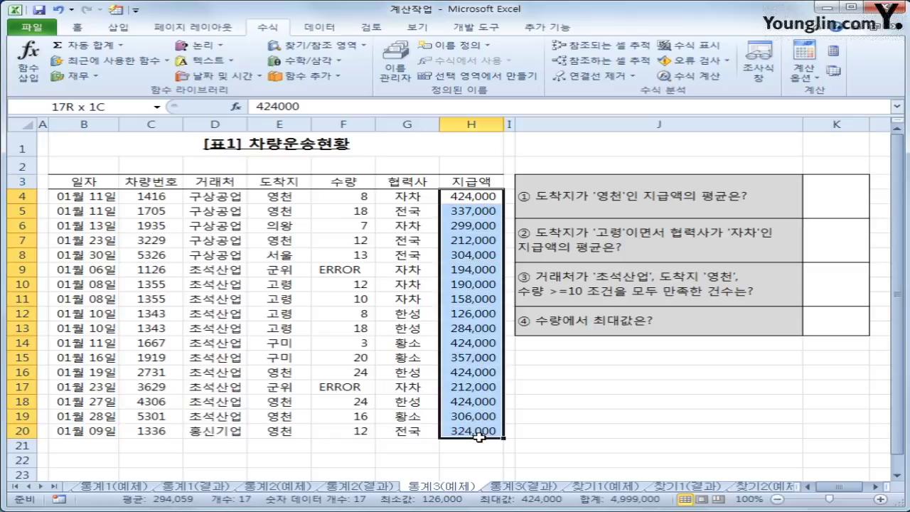
left_click(828, 200)
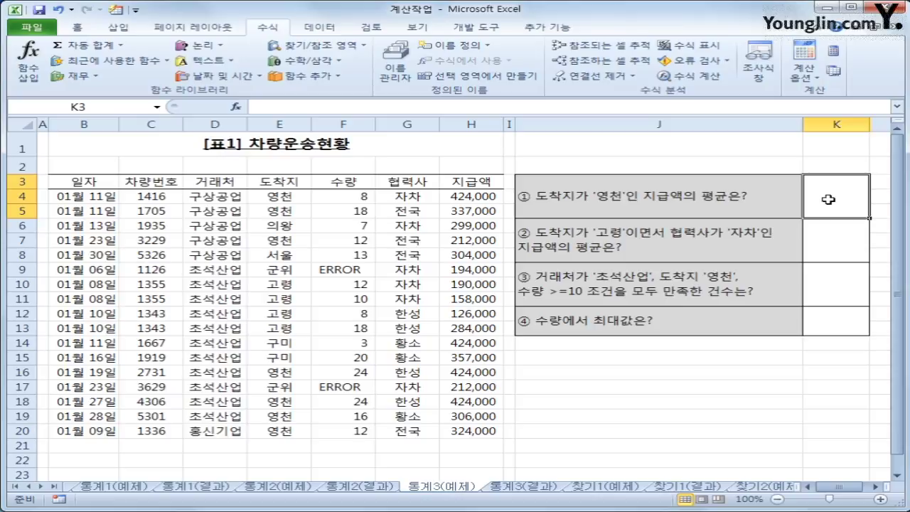
- Average the 지급액 for the destination 영천 in K3 with =AVERAGEIF(E4:E20,"영천",H4:H20)
left_click(305, 75)
mouse_move(332, 97)
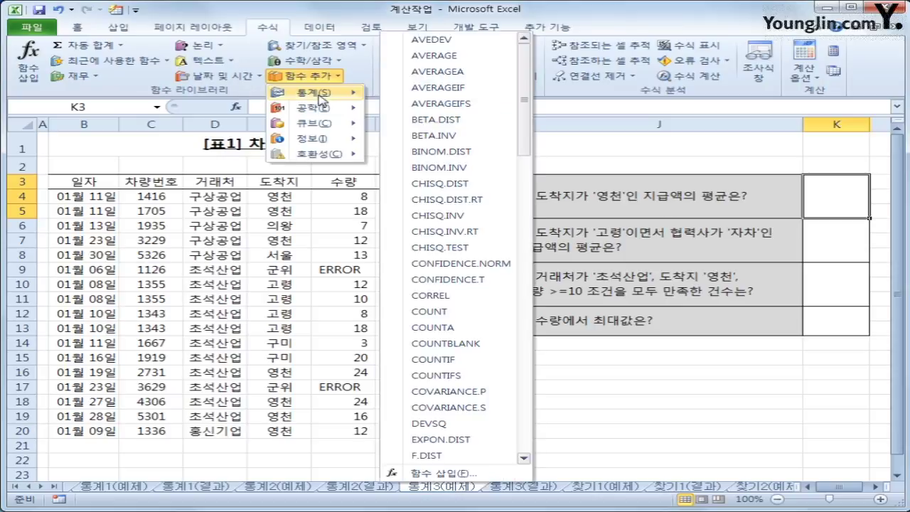
left_click(437, 87)
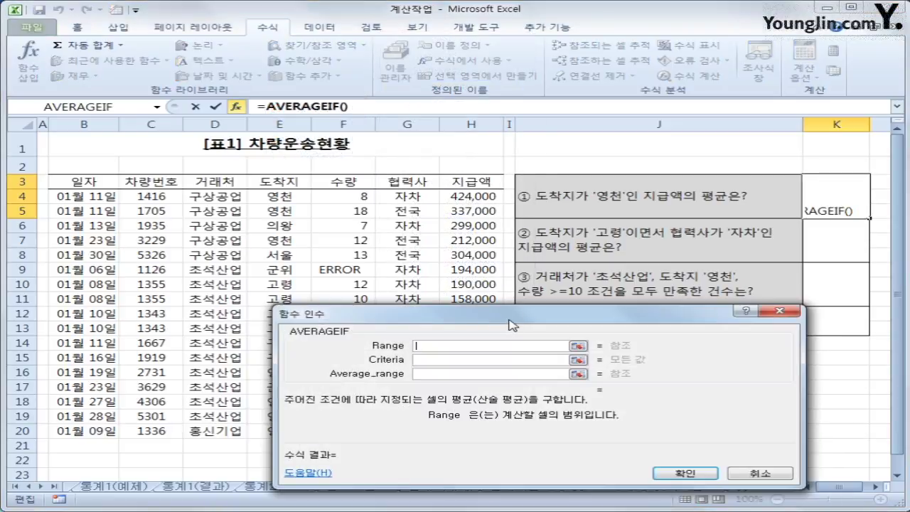
left_click_drag(277, 196, 277, 430)
left_click(441, 361)
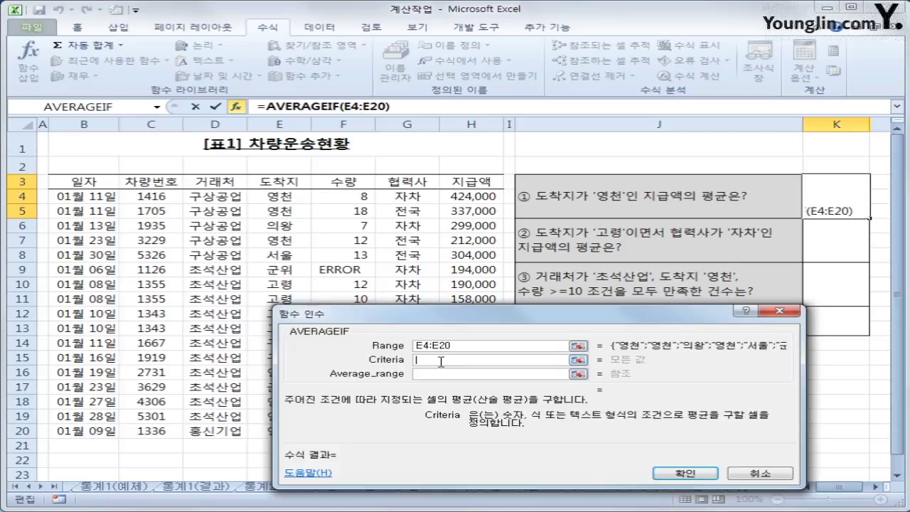
type("d")
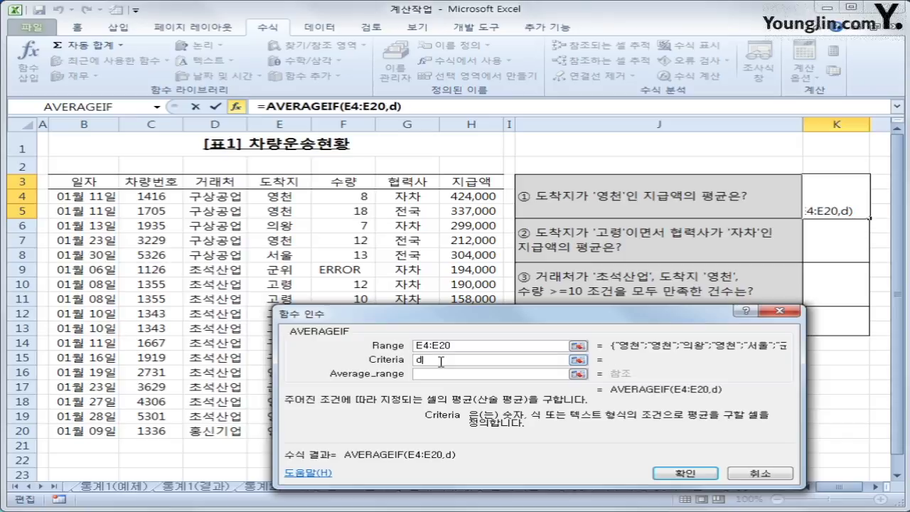
key("BackSpace")
type("영천")
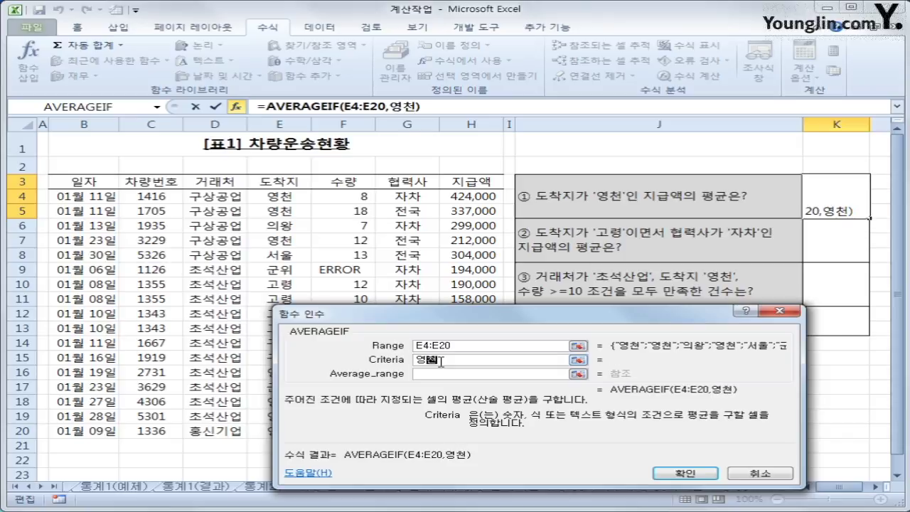
key("Tab")
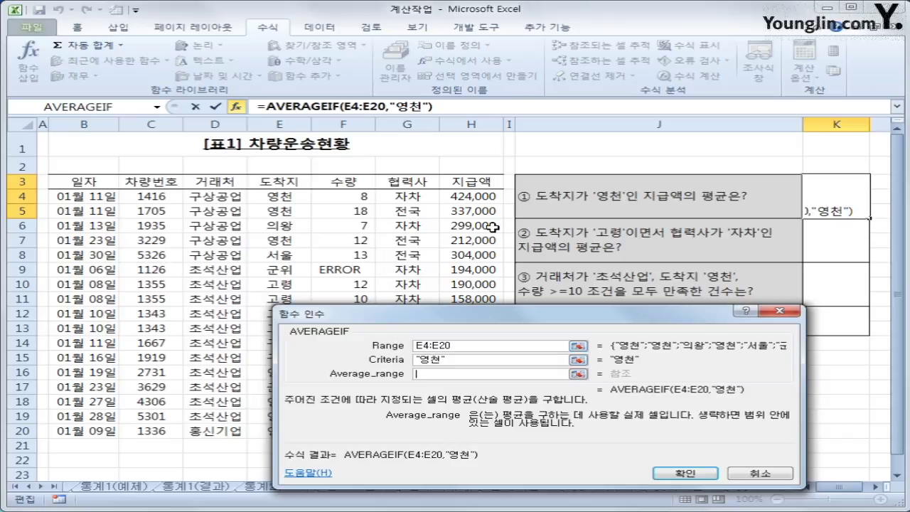
left_click_drag(464, 196, 454, 430)
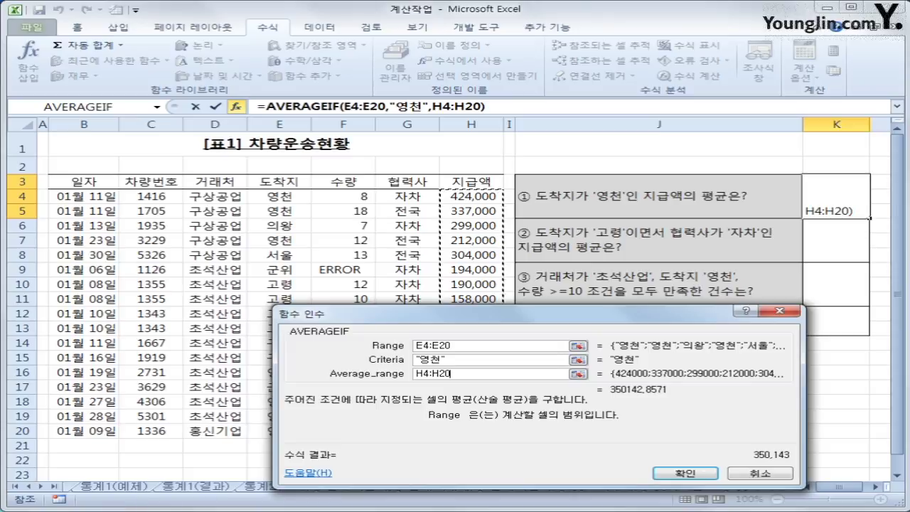
left_click(460, 392)
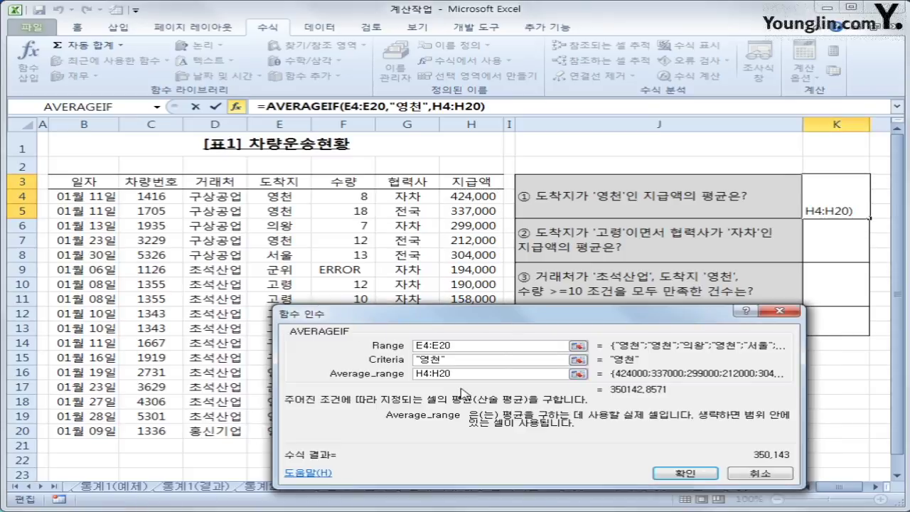
left_click(675, 473)
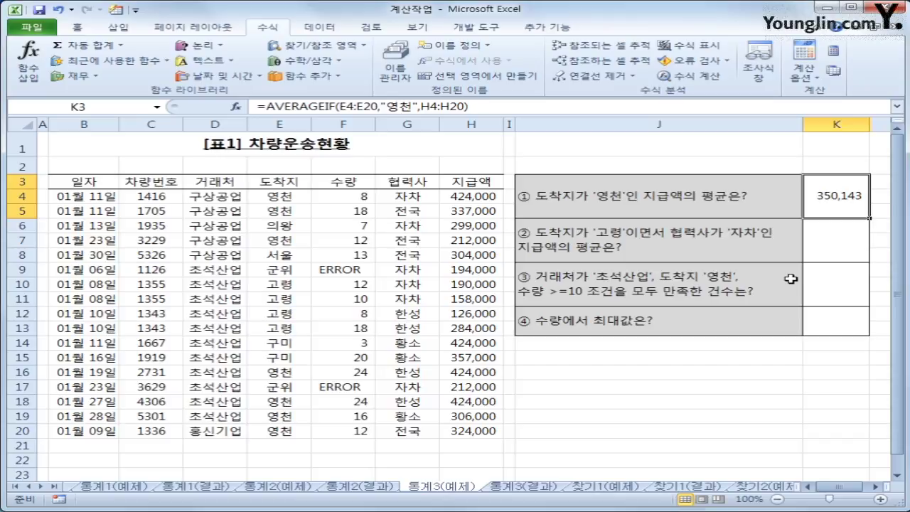
- Start an AVERAGEIFS function in K6 for question ② with H4:H20 as the average range
left_click(826, 246)
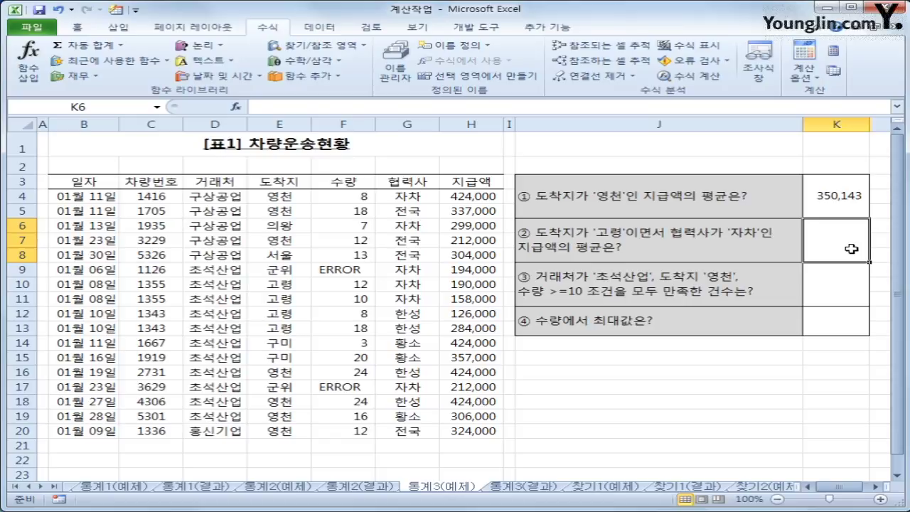
left_click(312, 76)
mouse_move(311, 96)
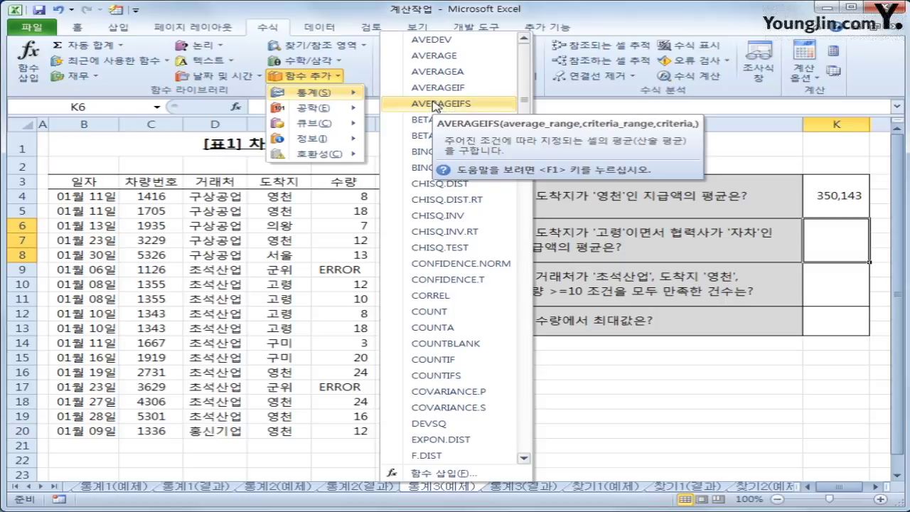
left_click(436, 105)
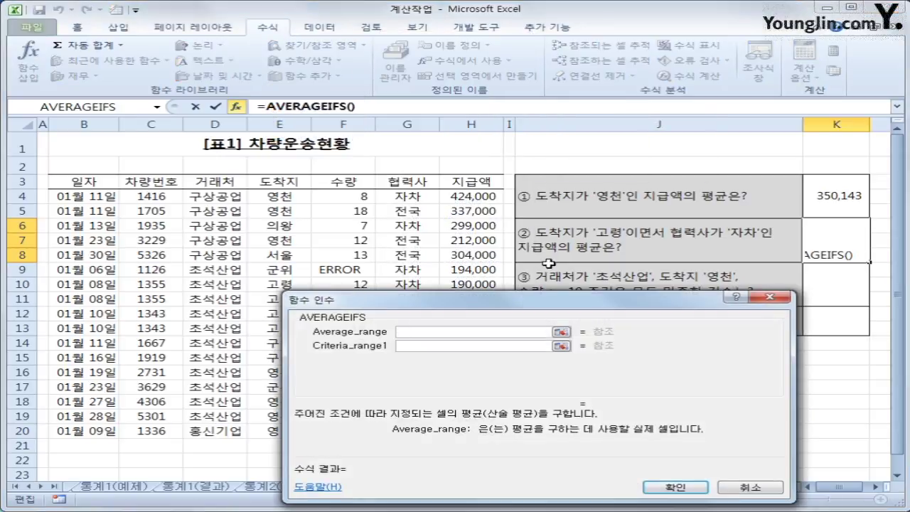
left_click_drag(526, 312, 537, 259)
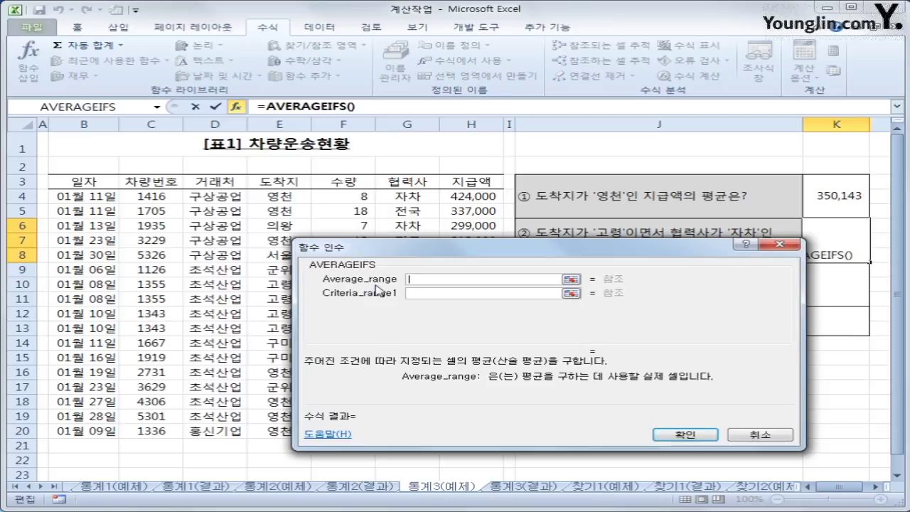
left_click(473, 198)
left_click_drag(473, 198, 469, 434)
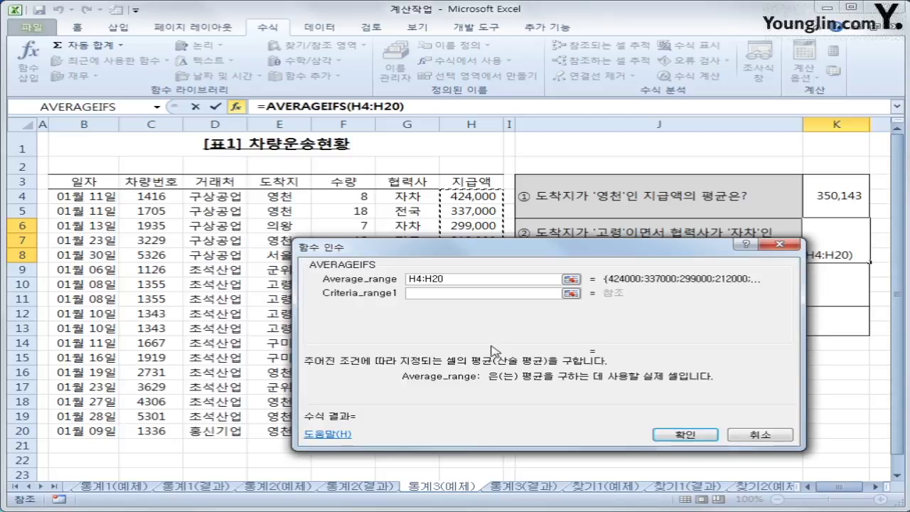
- Set the first AVERAGEIFS condition to the 도착지 range E4:E20 with the criterion "고령"
left_click(455, 293)
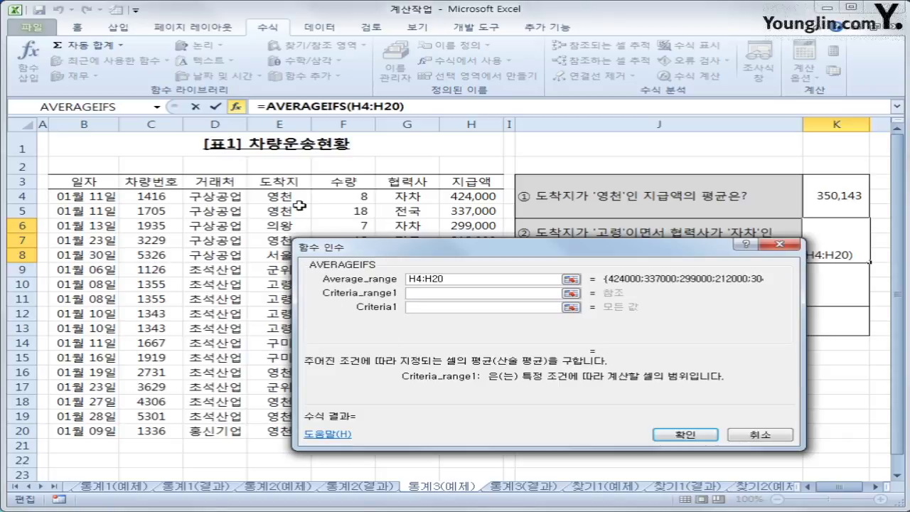
left_click_drag(295, 197, 295, 431)
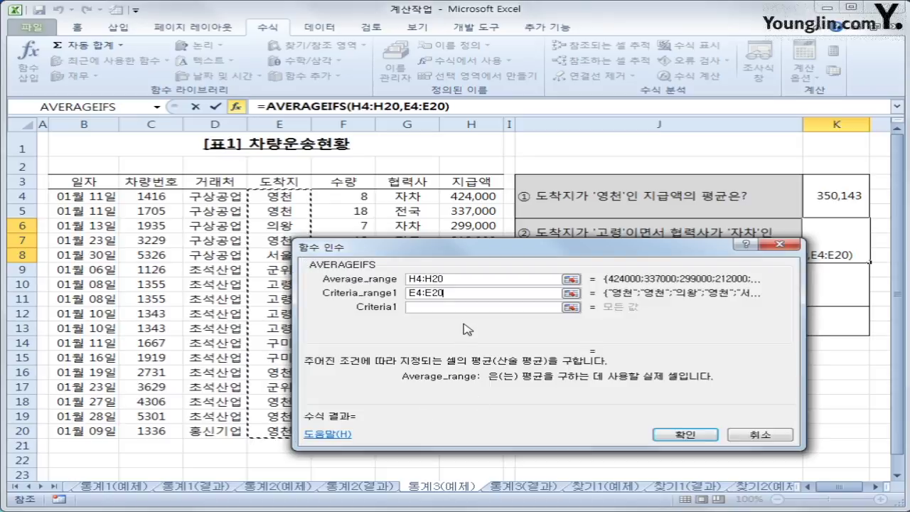
left_click(462, 308)
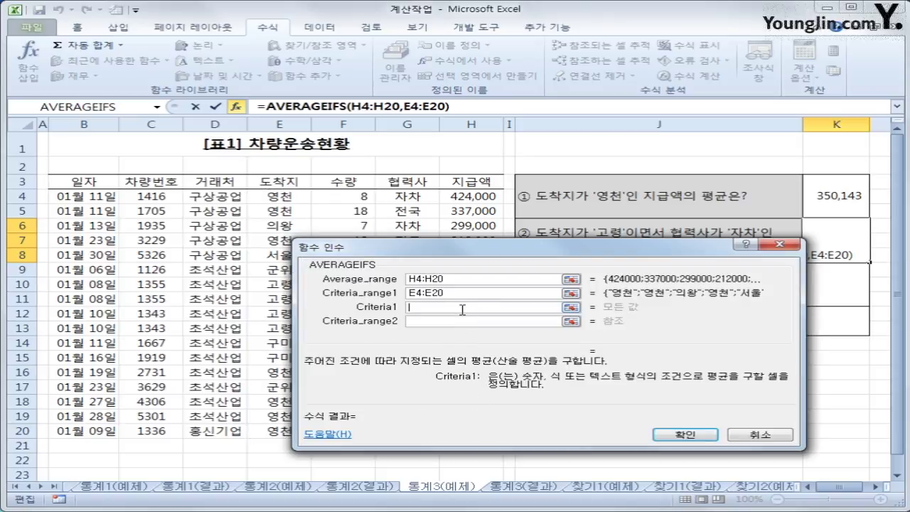
type("고령")
key("Tab")
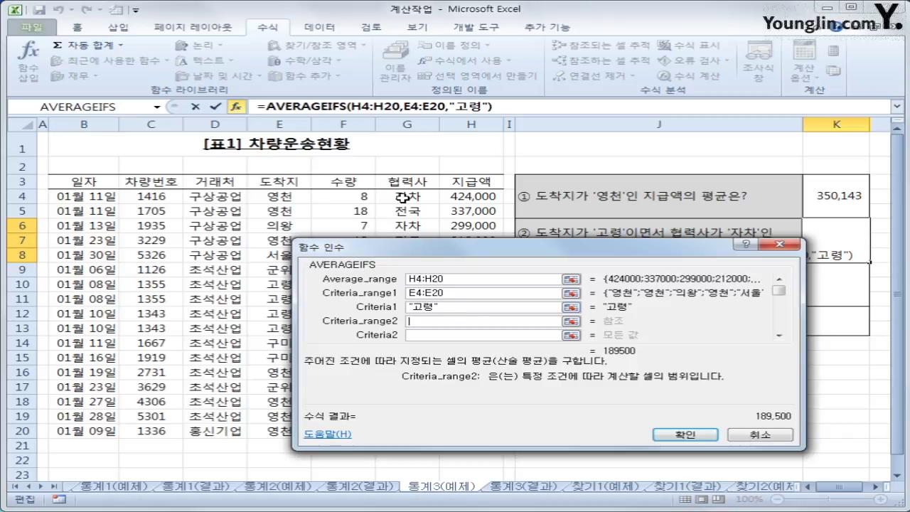
- Complete the AVERAGEIFS in K6 with the 협력사 range G4:G20 and the criterion "자차" as the second condition
left_click_drag(402, 197, 410, 429)
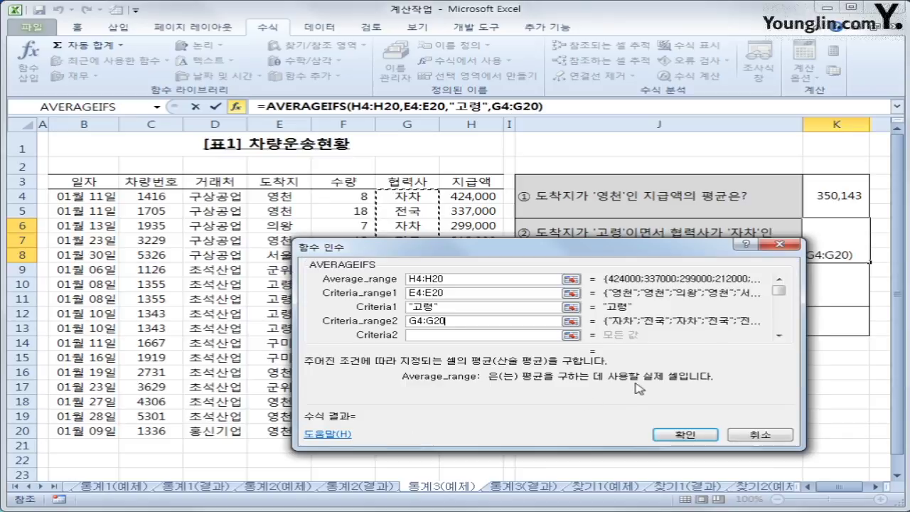
left_click(471, 335)
type("자차")
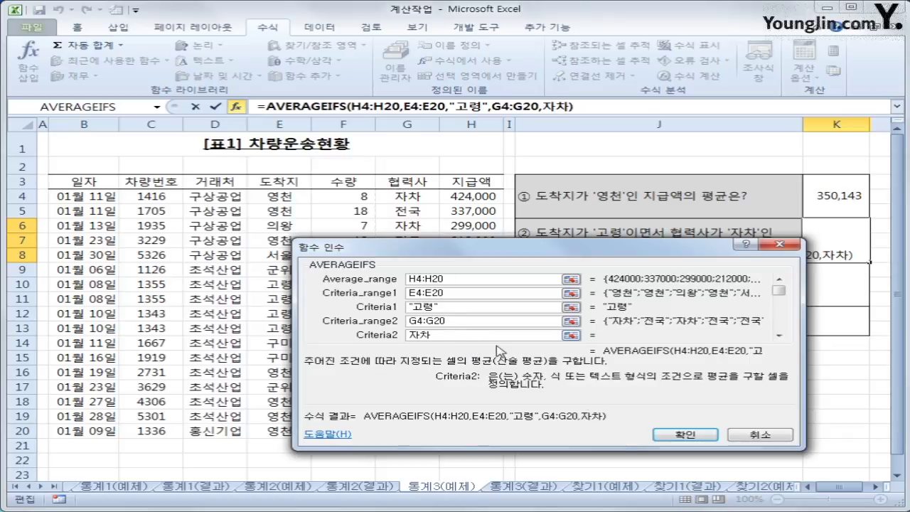
left_click(685, 434)
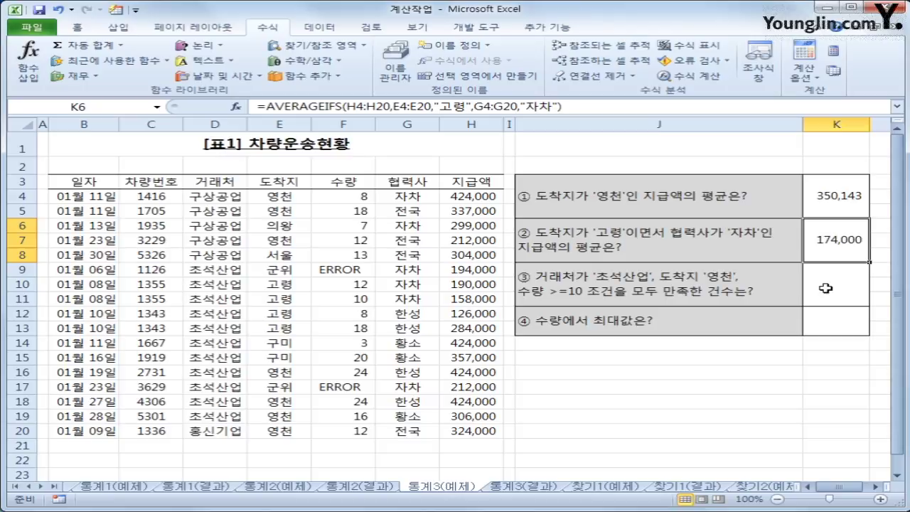
- Start a COUNTIFS function in K9 for question ③
left_click(825, 288)
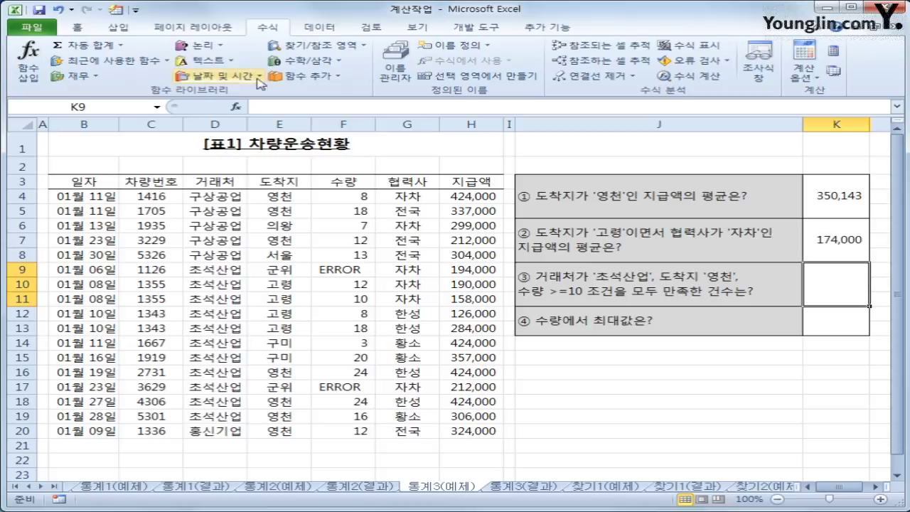
left_click(302, 75)
mouse_move(344, 98)
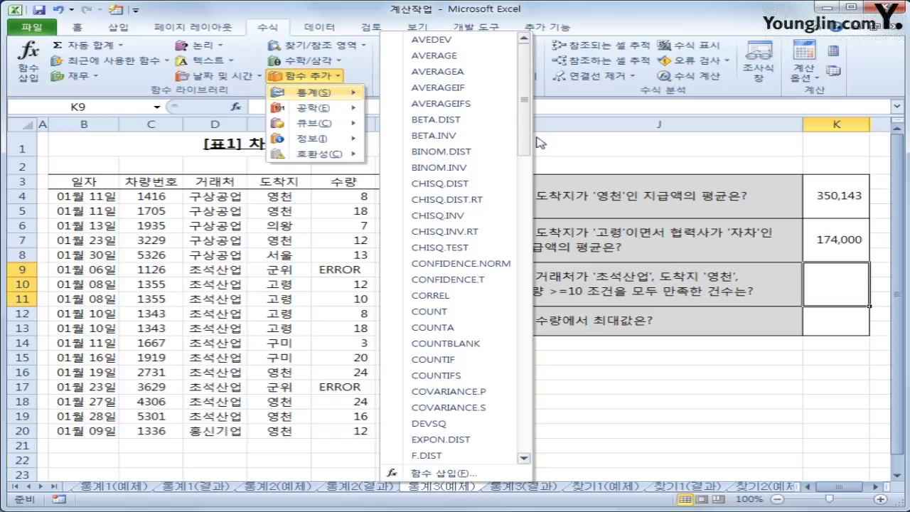
scroll(534, 142, "down", 1)
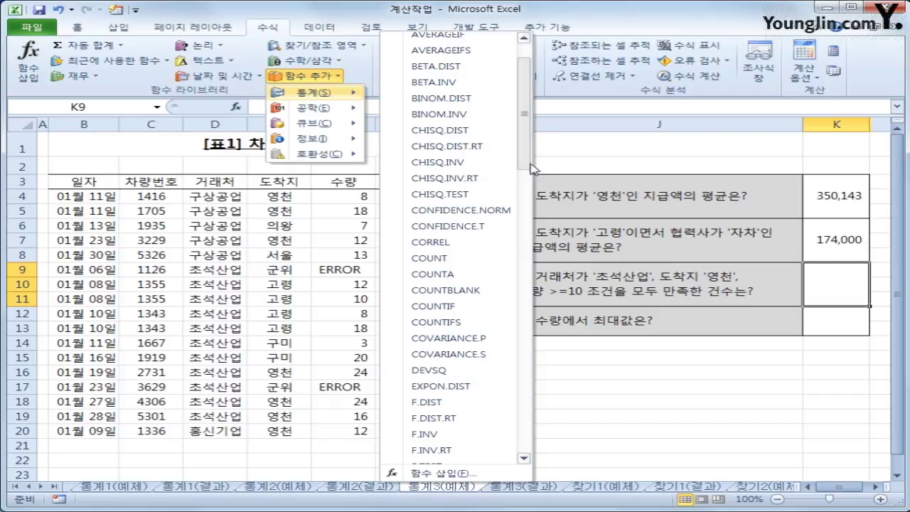
left_click(485, 322)
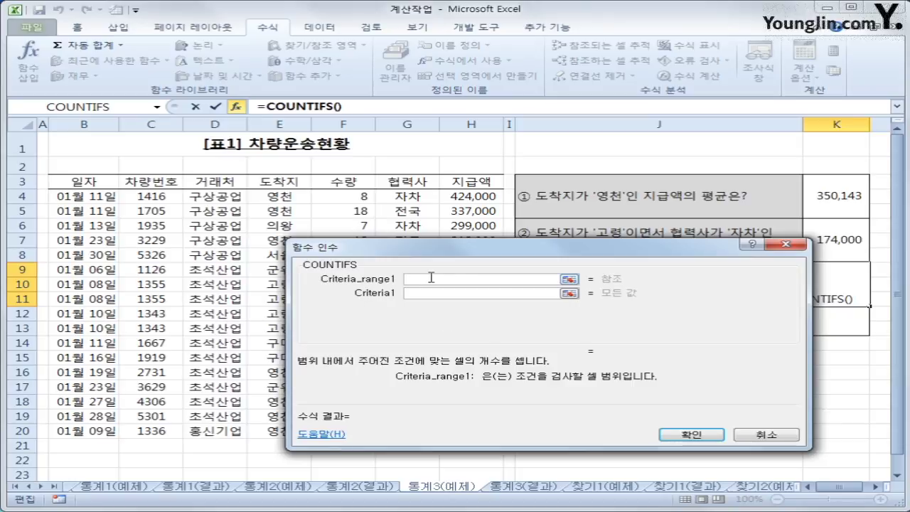
- Set the first COUNTIFS condition to the 거래처 range D4:D20 with the criterion "초석산업"
left_click_drag(469, 255, 510, 52)
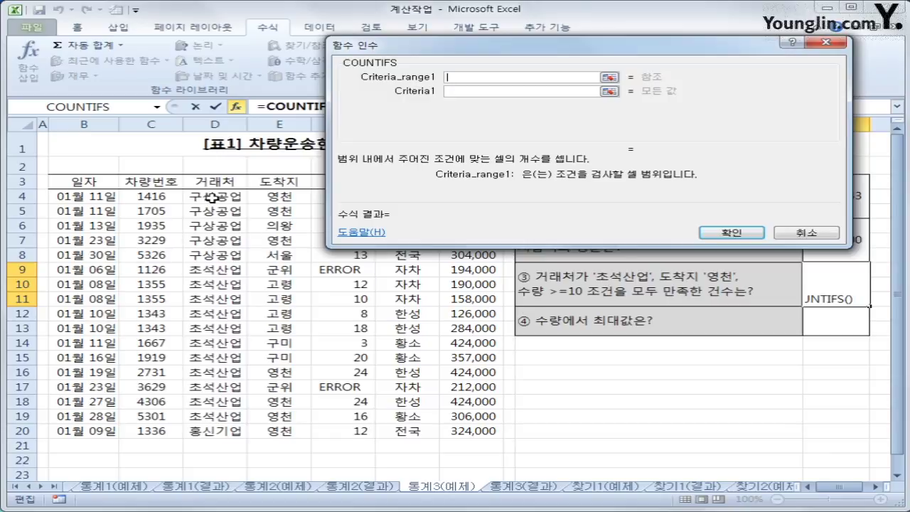
left_click_drag(212, 198, 212, 434)
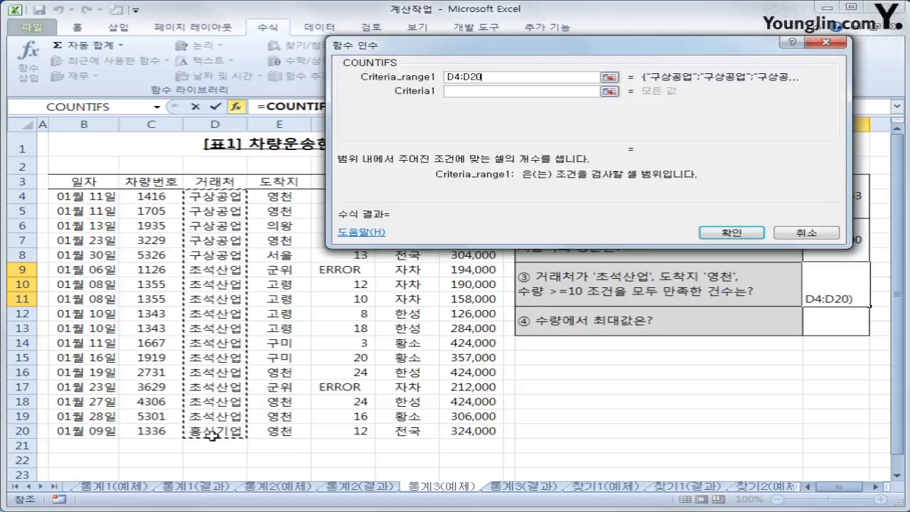
left_click(497, 91)
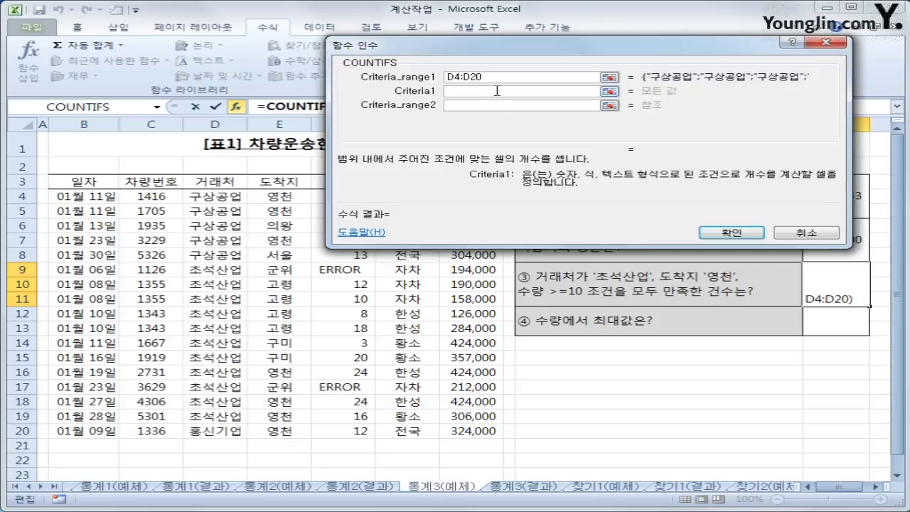
type("조석산업")
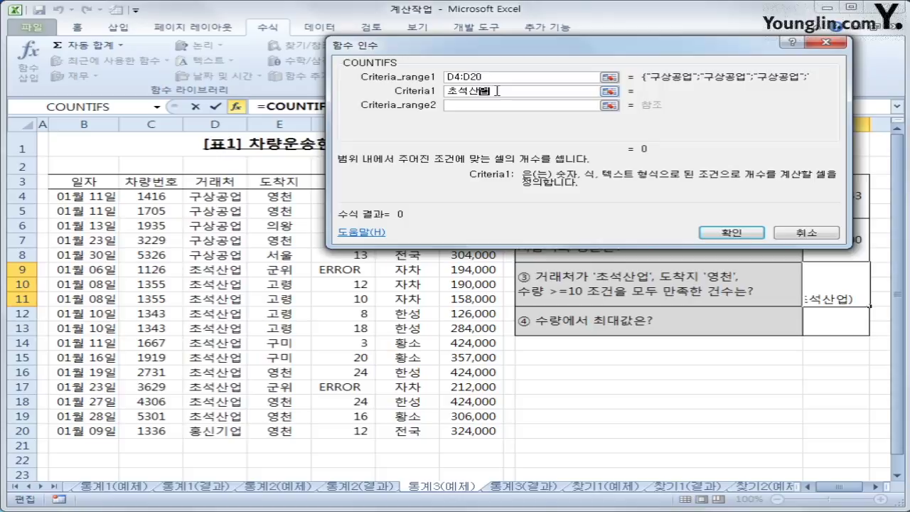
key("Tab")
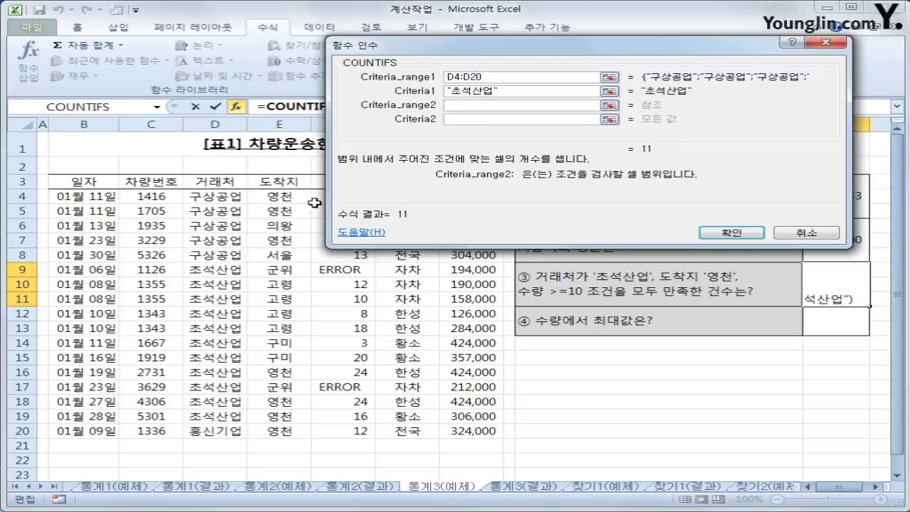
- Set the second COUNTIFS condition to the 도착지 range E4:E20 with the criterion "영천"
left_click(292, 197)
left_click_drag(291, 197, 283, 431)
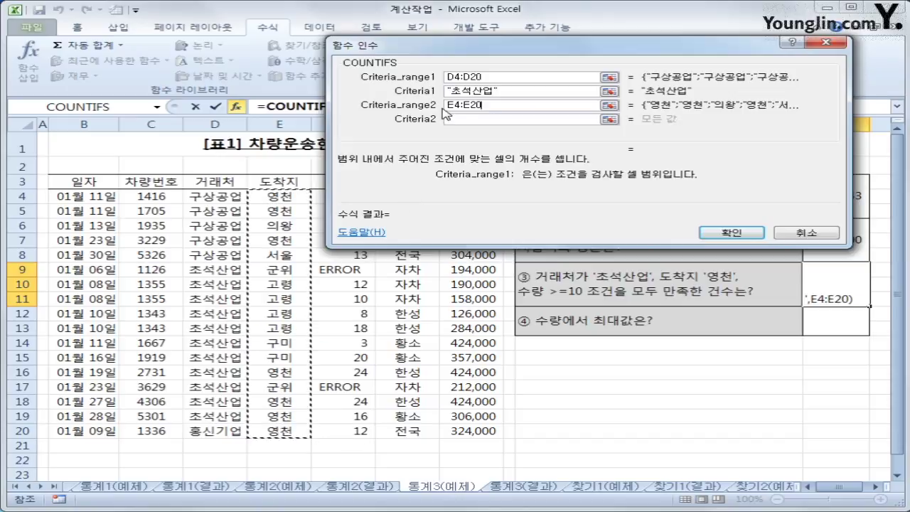
left_click(461, 118)
type("영천")
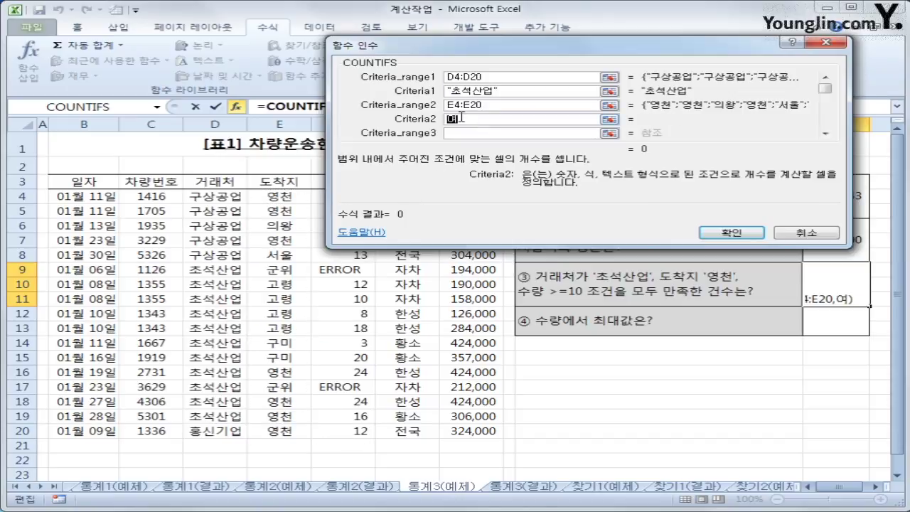
key("Tab")
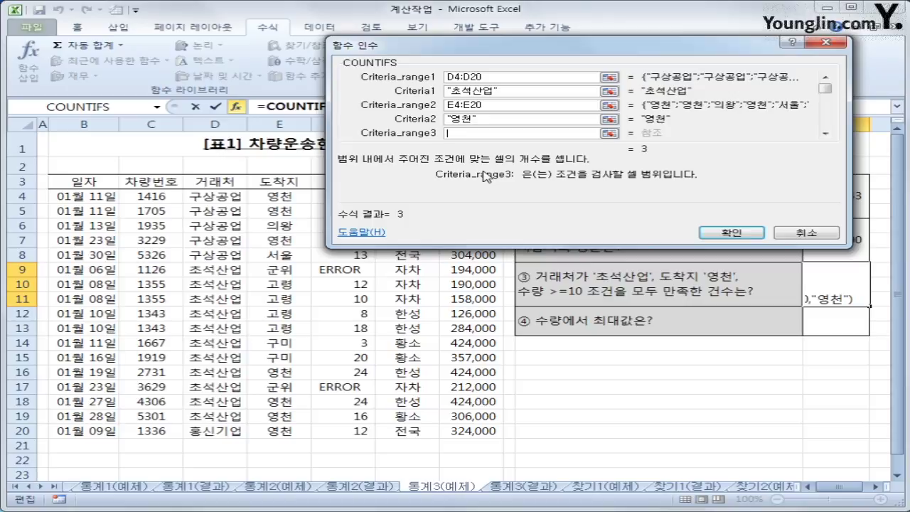
- Complete the COUNTIFS with the 수량 range F4:F20 and the criterion ">=10" as the third condition
left_click_drag(564, 50, 615, 28)
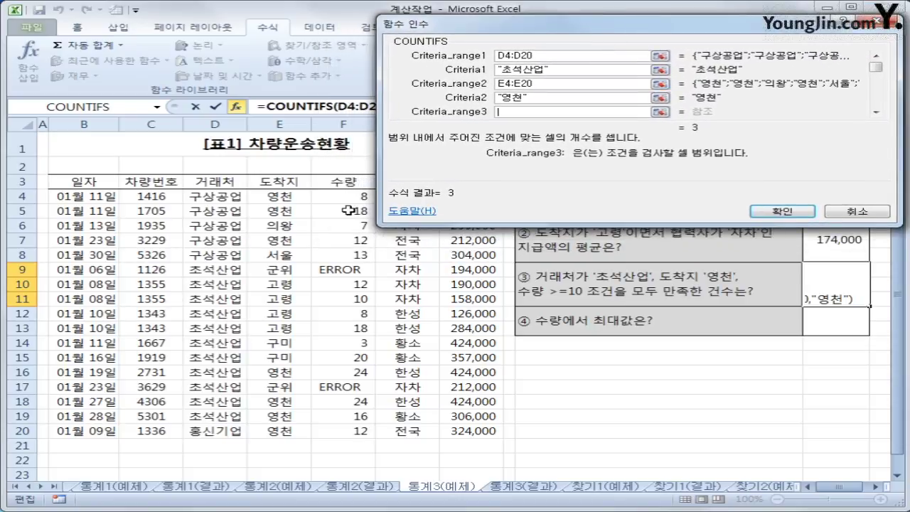
left_click_drag(346, 196, 349, 433)
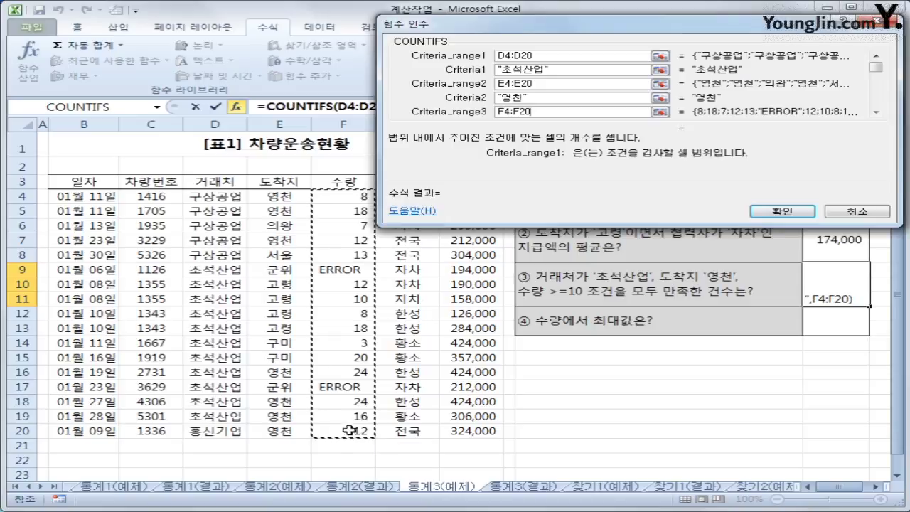
left_click(878, 113)
type(">=10")
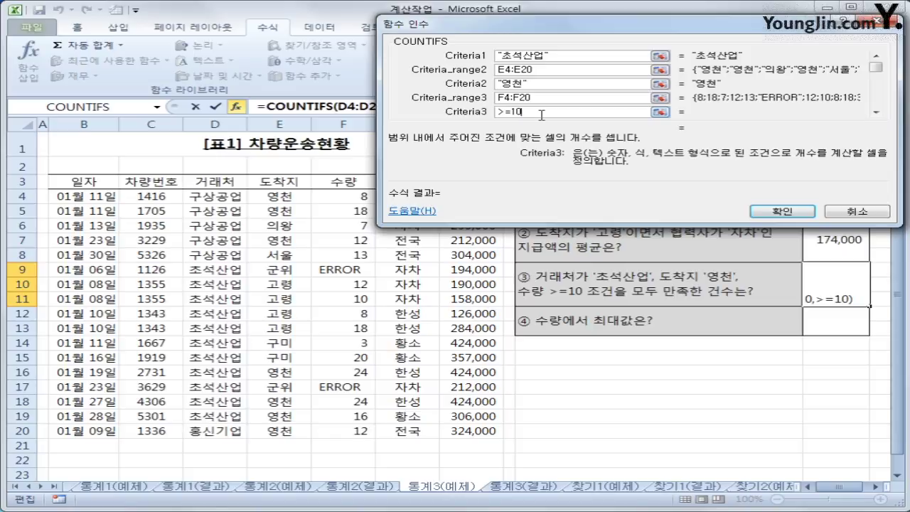
left_click(775, 212)
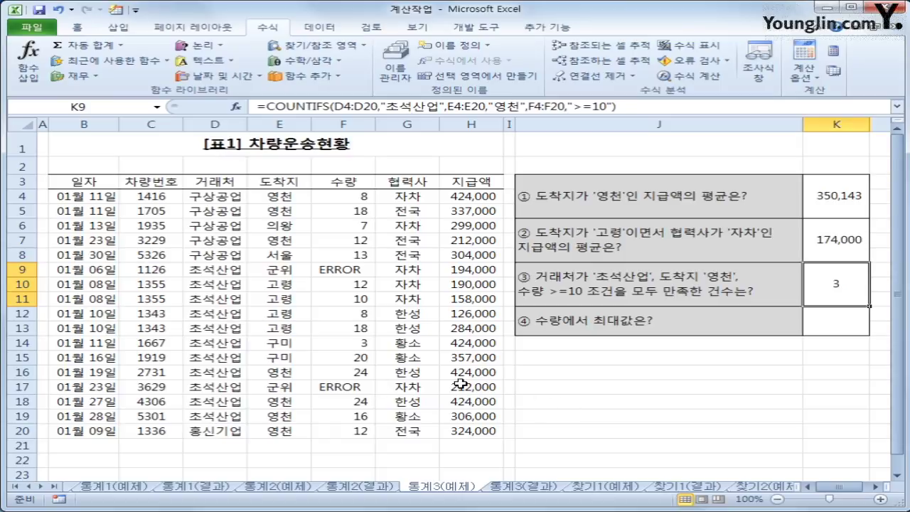
- Find the maximum 수량 for question ④ in K12 with =MAXA(F4:F20)
left_click(858, 324)
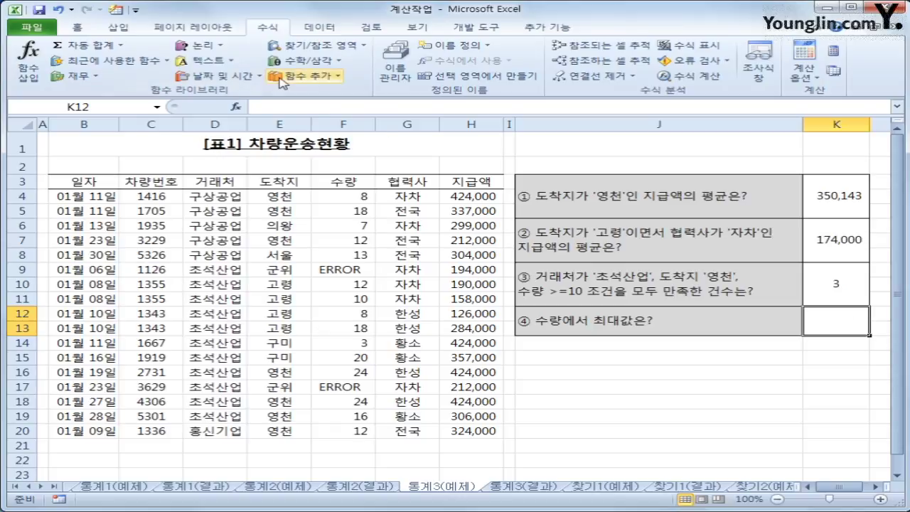
left_click(304, 76)
mouse_move(297, 96)
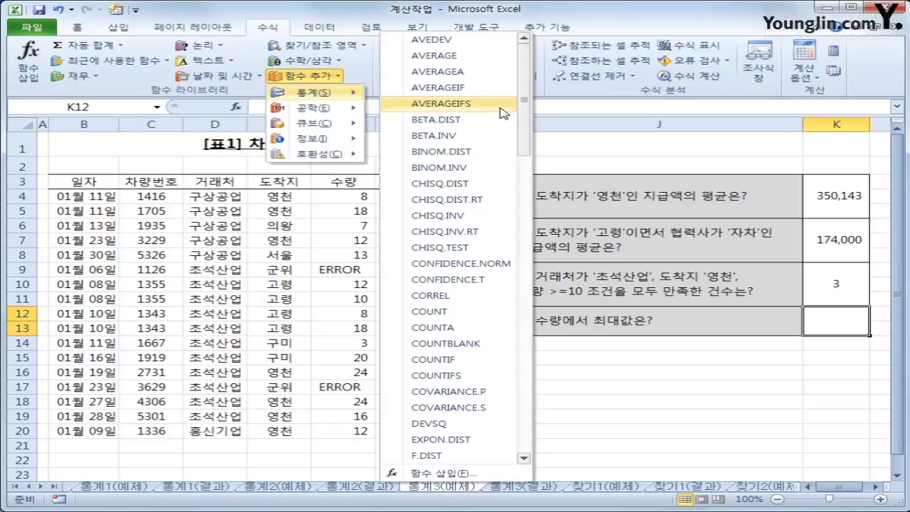
left_click_drag(529, 116, 527, 130)
scroll(527, 189, "down", 4)
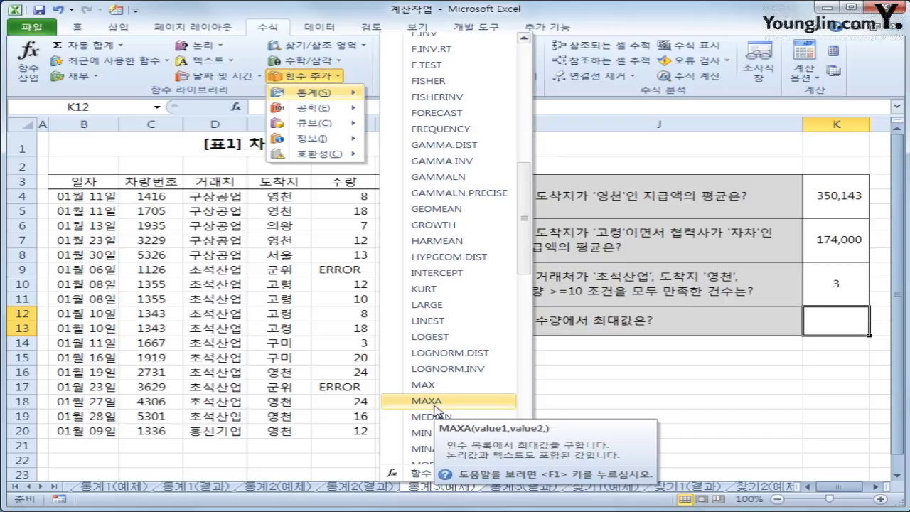
left_click(426, 400)
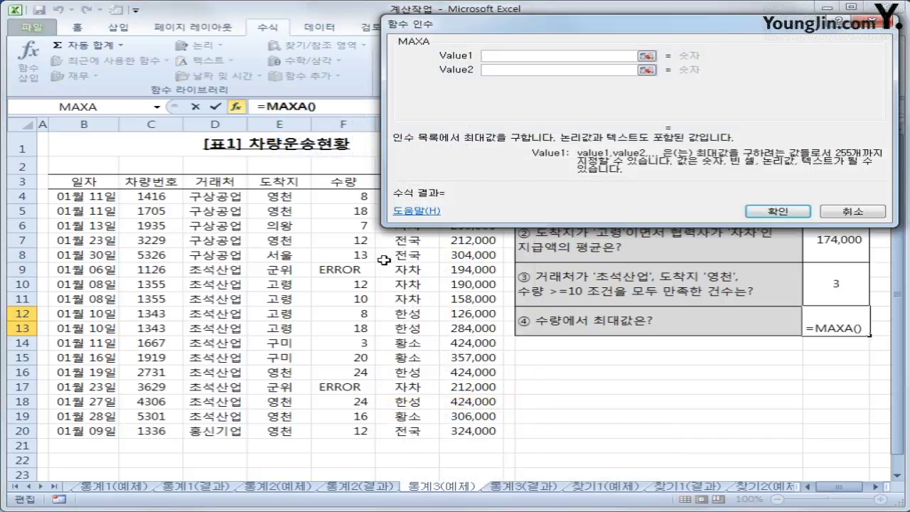
left_click_drag(351, 197, 345, 431)
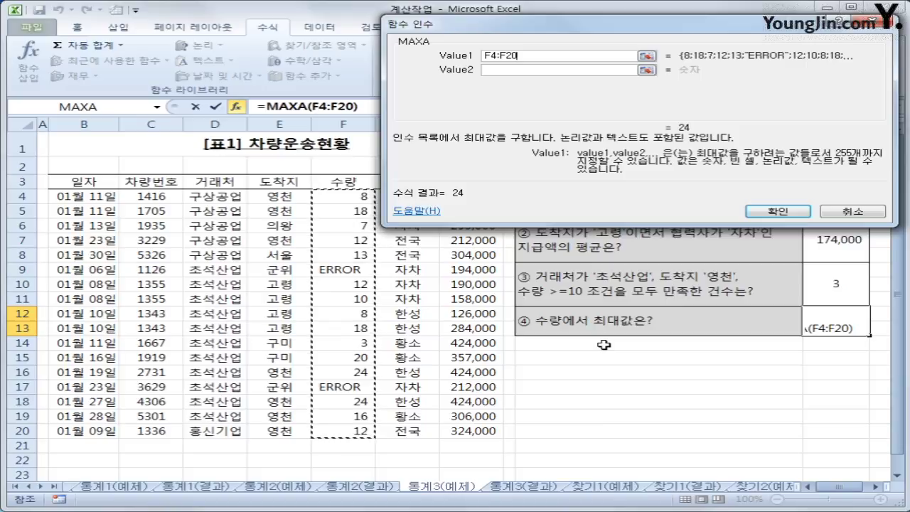
left_click(782, 211)
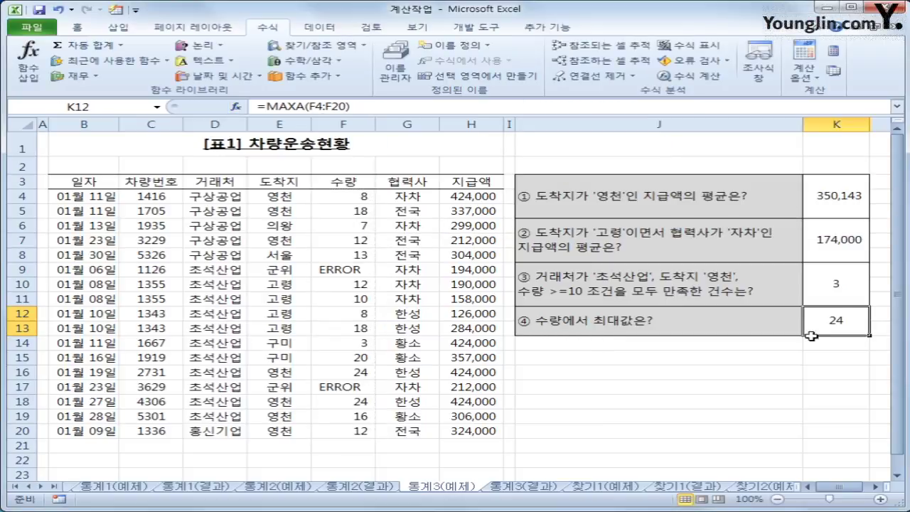